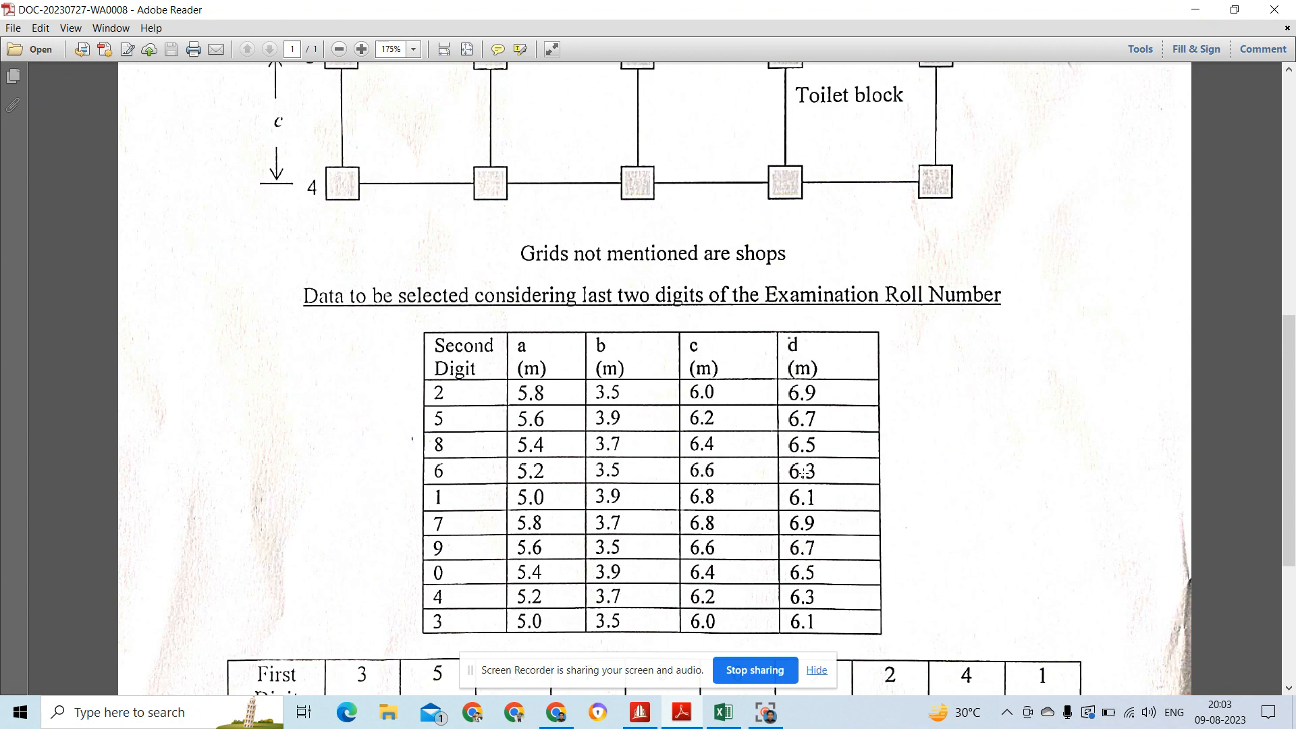
Step: Check the assignment's grid plan and data tables, then switch to STAAD.Pro and create the metric analytical model G+9
{"action": "left_click_drag", "start_coordinate": [1291, 336], "coordinate": [1290, 441]}
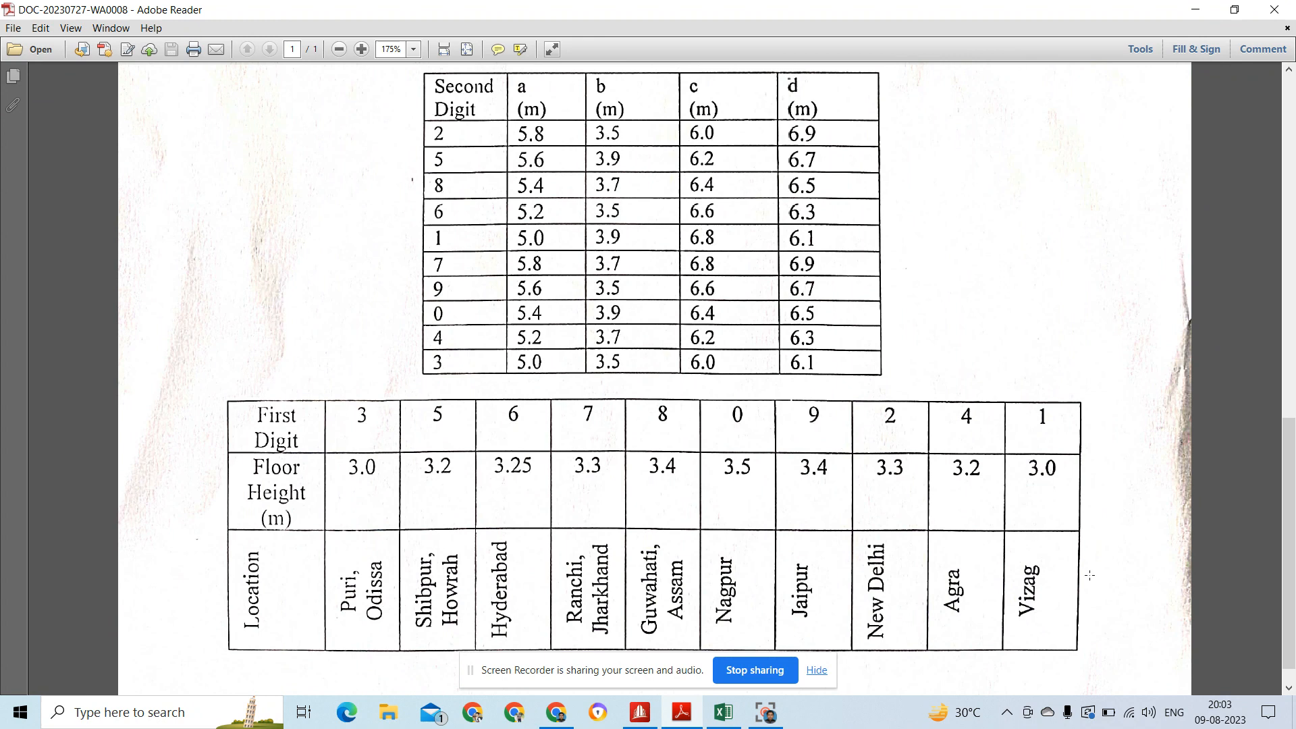
{"action": "left_click_drag", "start_coordinate": [1290, 503], "coordinate": [1292, 265]}
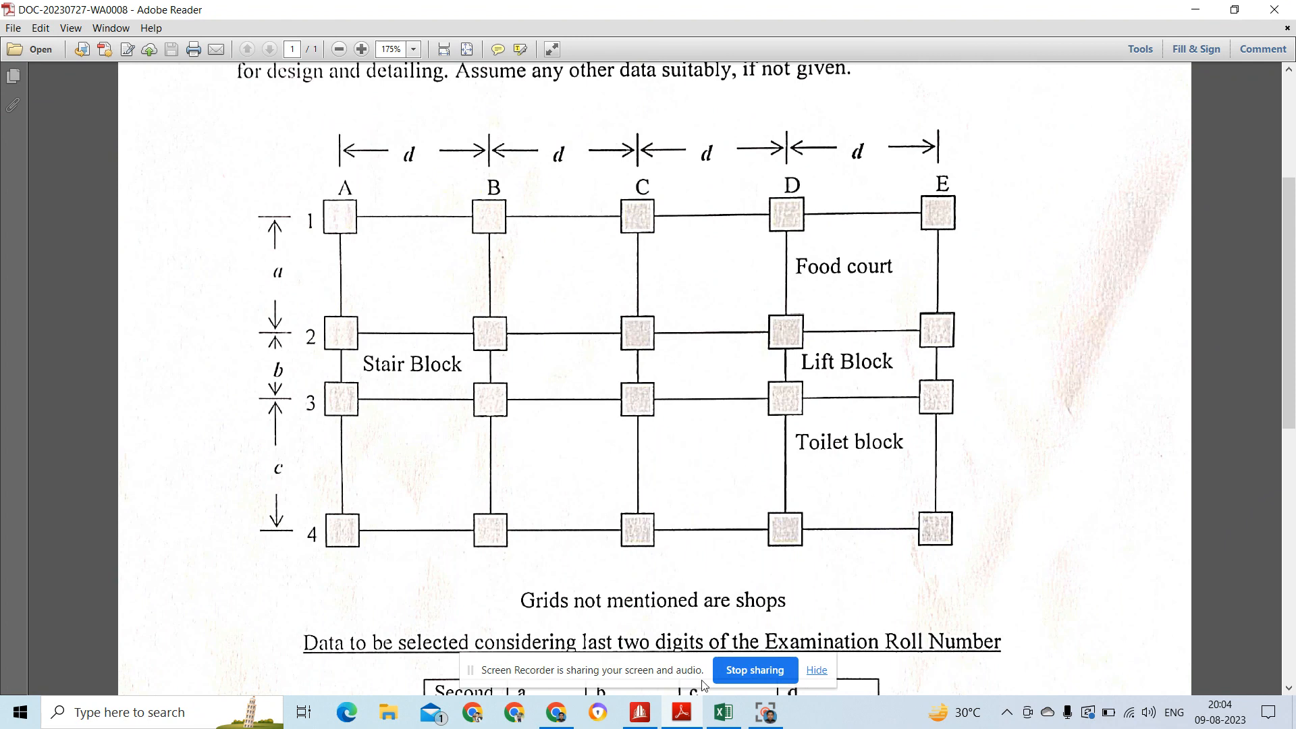
{"action": "mouse_move", "coordinate": [654, 721]}
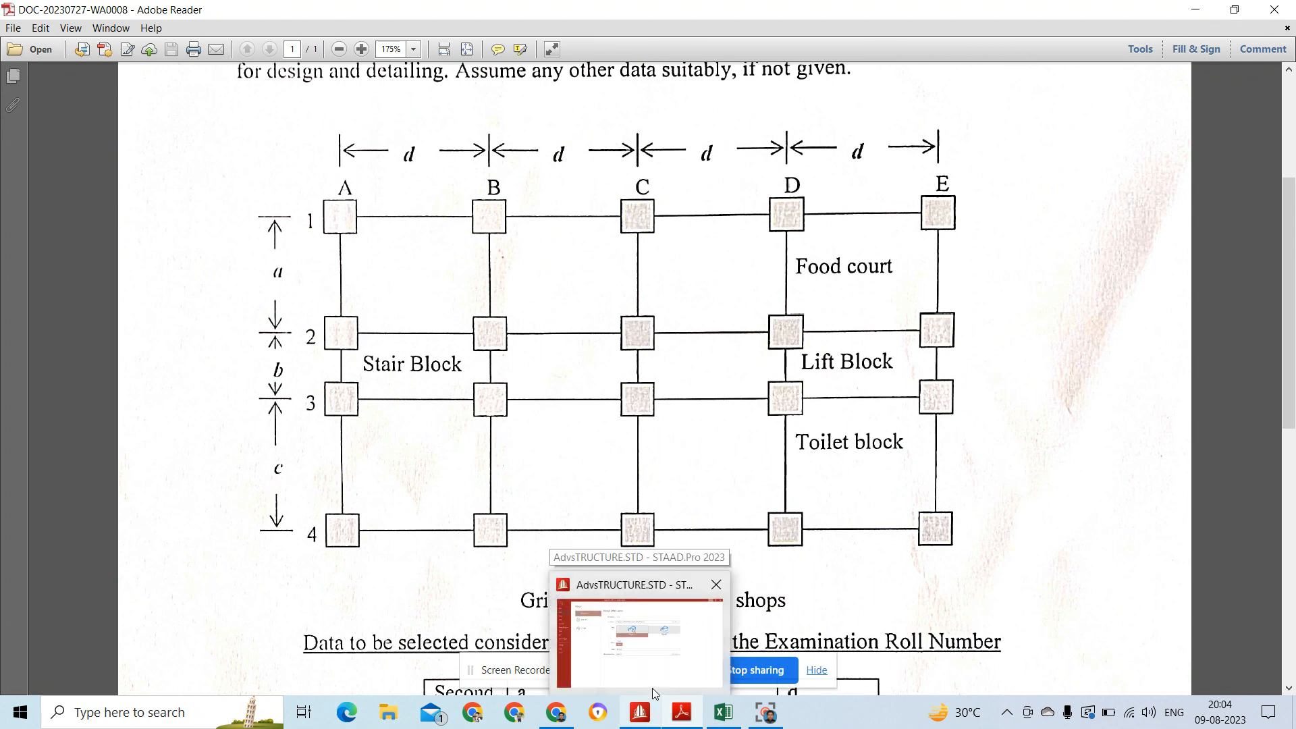
{"action": "left_click", "coordinate": [652, 668]}
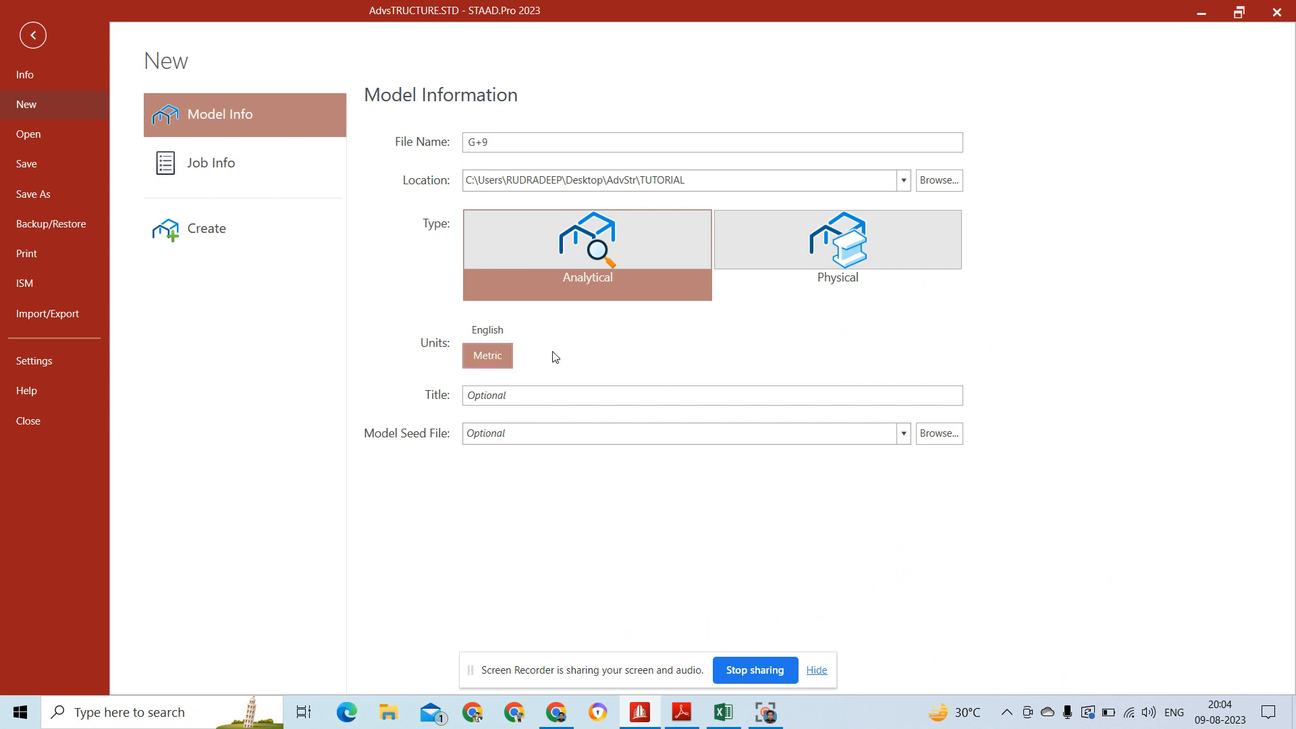
{"action": "left_click", "coordinate": [221, 230]}
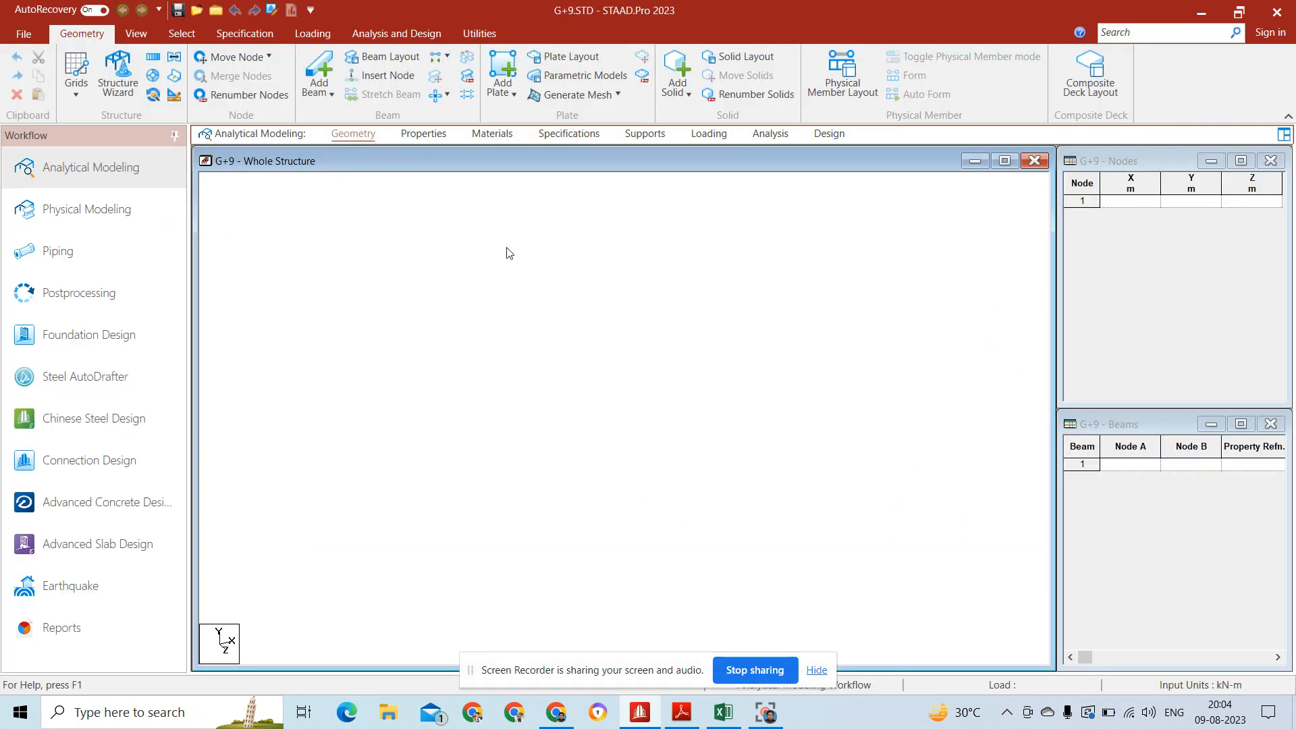
Step: Add the first node at the origin, with all coordinates at 0 m
{"action": "left_click", "coordinate": [1143, 202]}
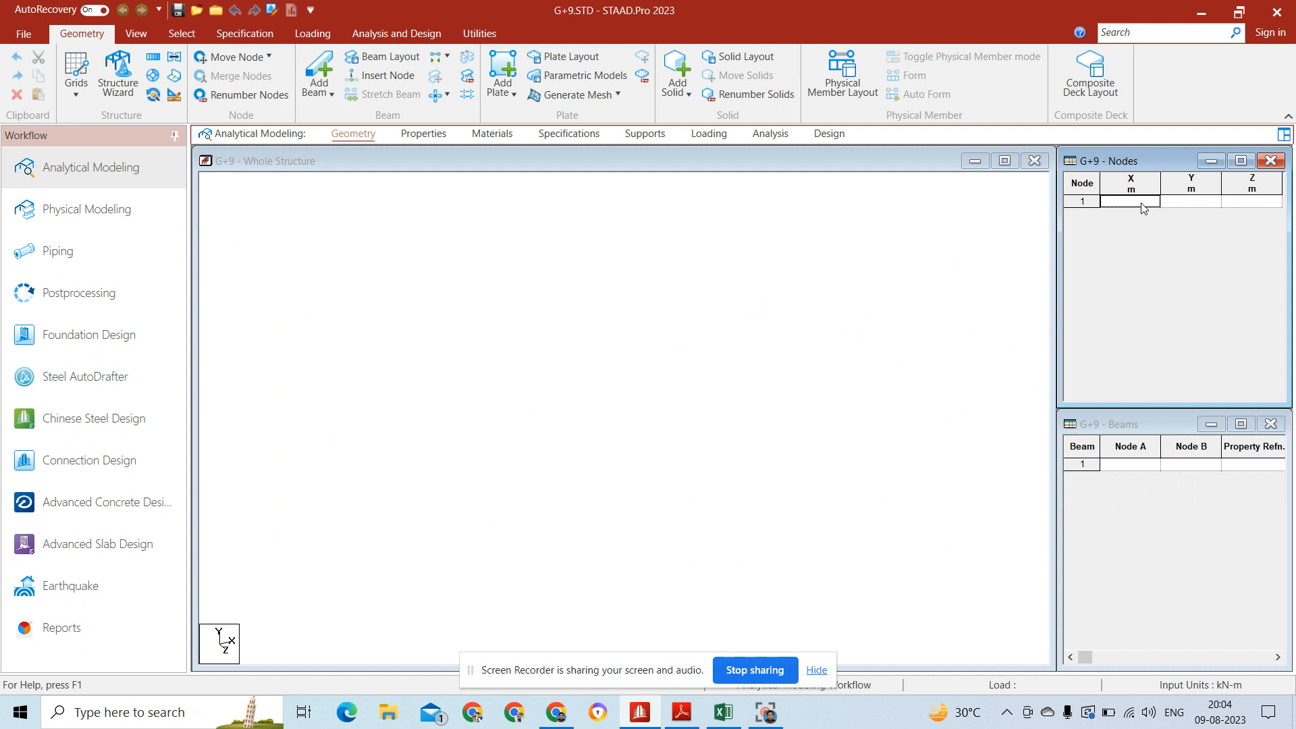
{"action": "type", "text": "0"}
{"action": "key", "text": "Return"}
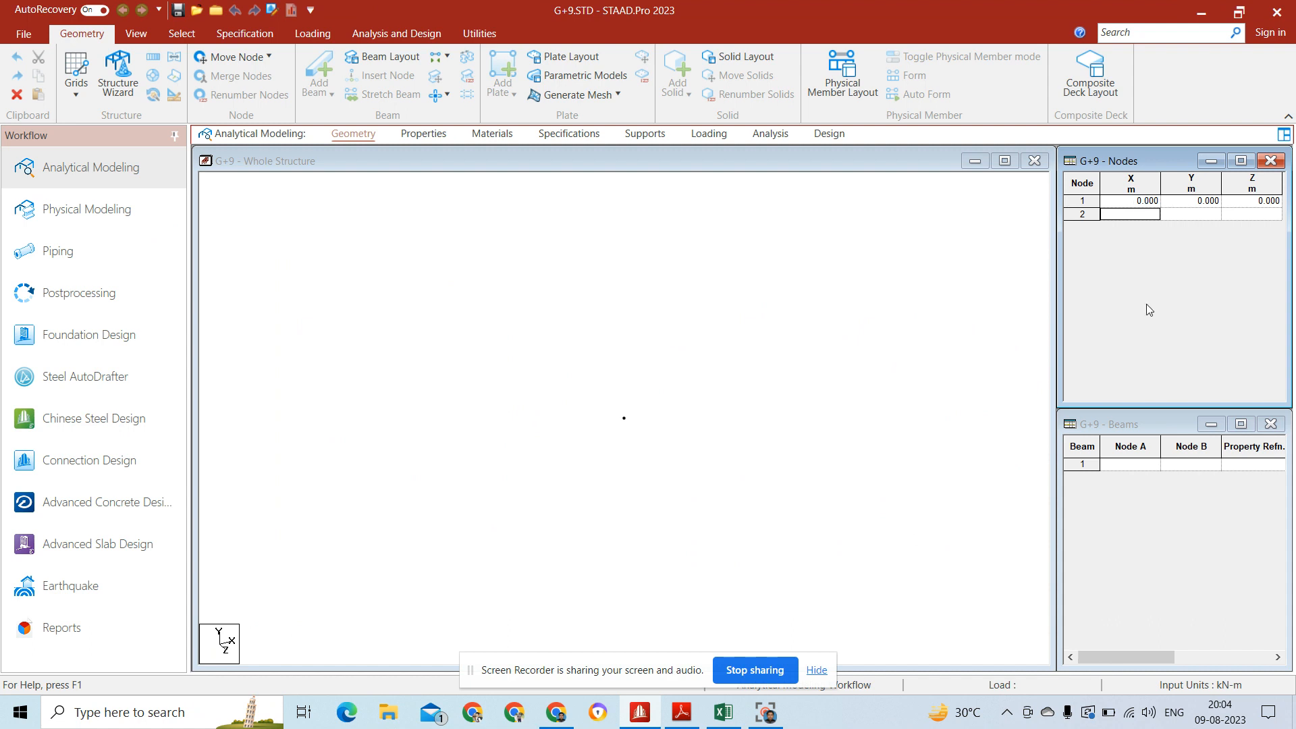
Step: Activate the Node Cursor and inspect the origin node's coordinates in its node information dialog
{"action": "left_click_drag", "start_coordinate": [594, 398], "coordinate": [651, 439]}
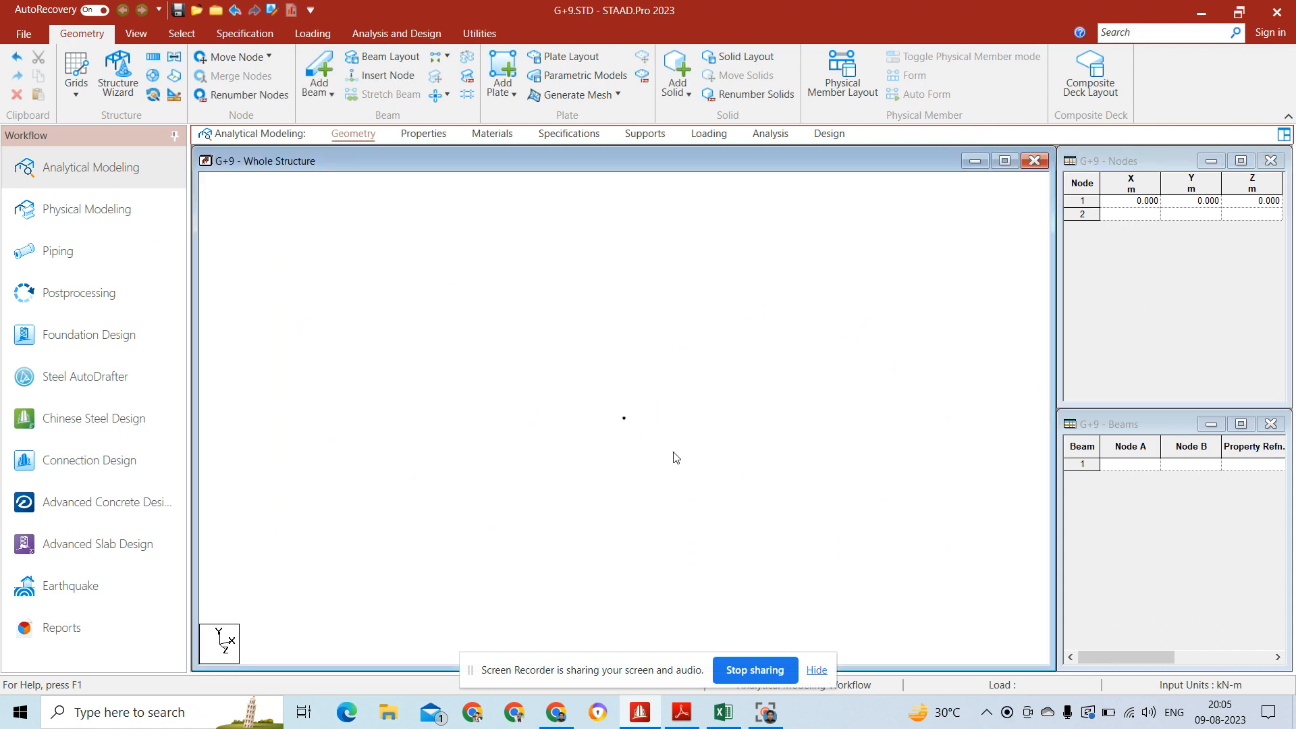
{"action": "left_click", "coordinate": [172, 41]}
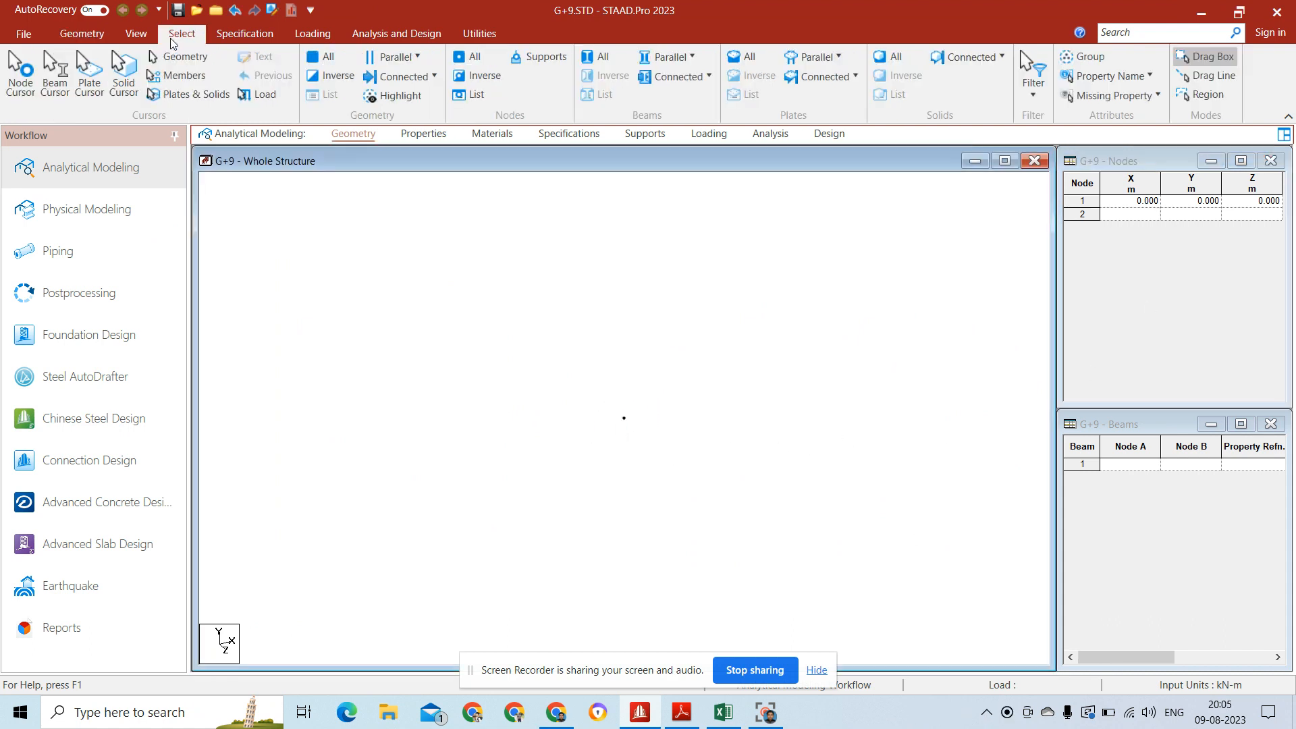
{"action": "left_click", "coordinate": [26, 71]}
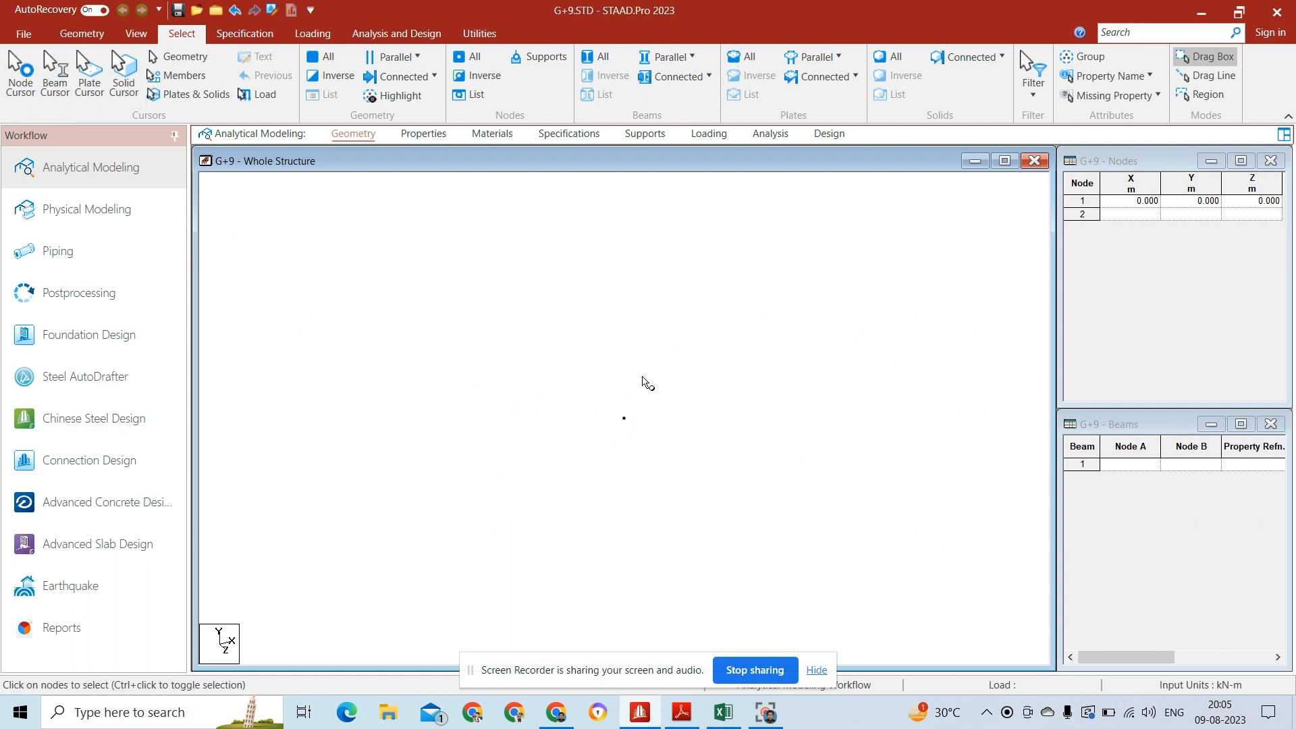
{"action": "left_click_drag", "start_coordinate": [623, 379], "coordinate": [597, 477]}
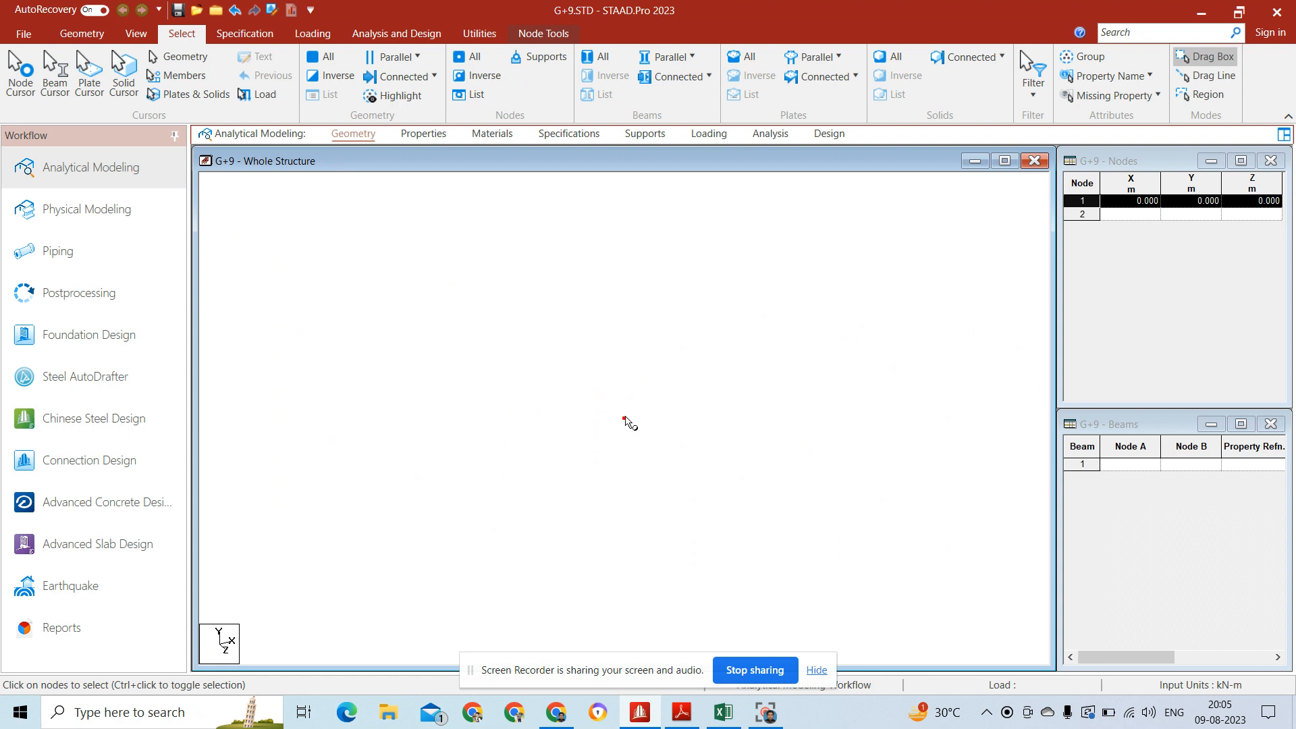
{"action": "double_click", "coordinate": [623, 420]}
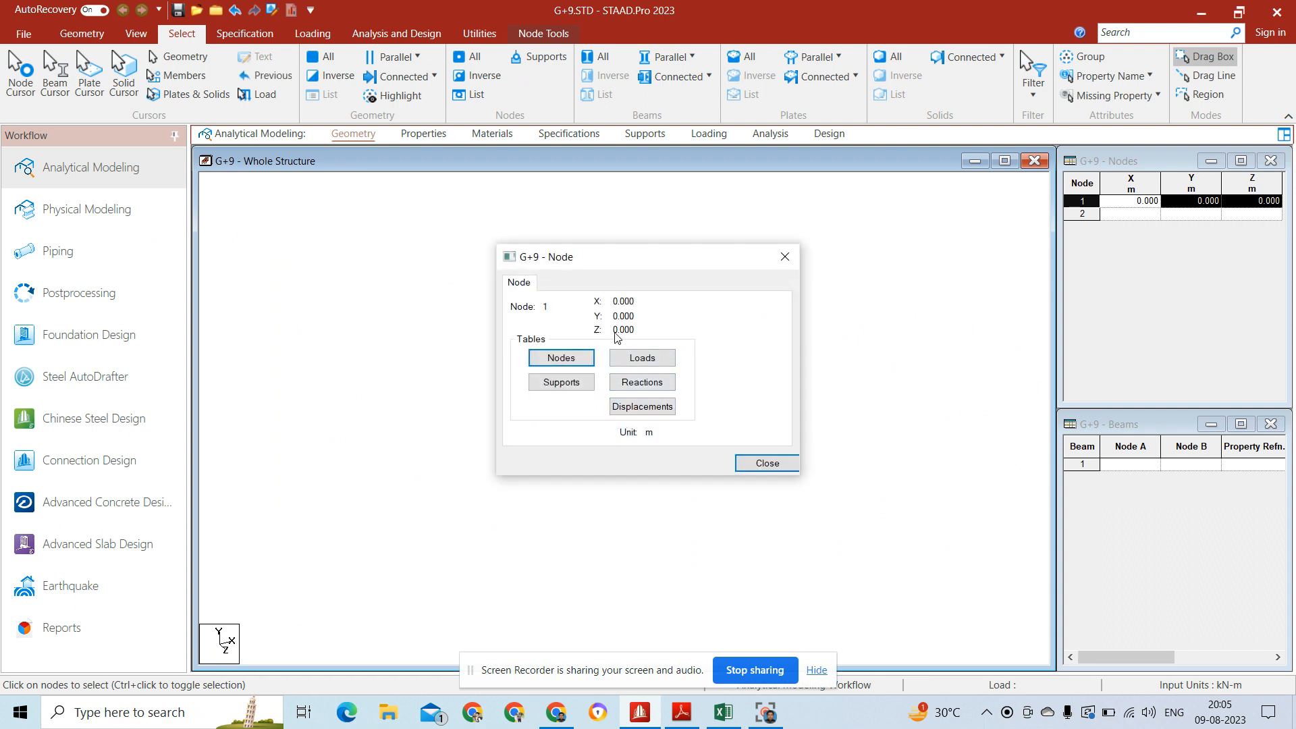
{"action": "left_click", "coordinate": [767, 465]}
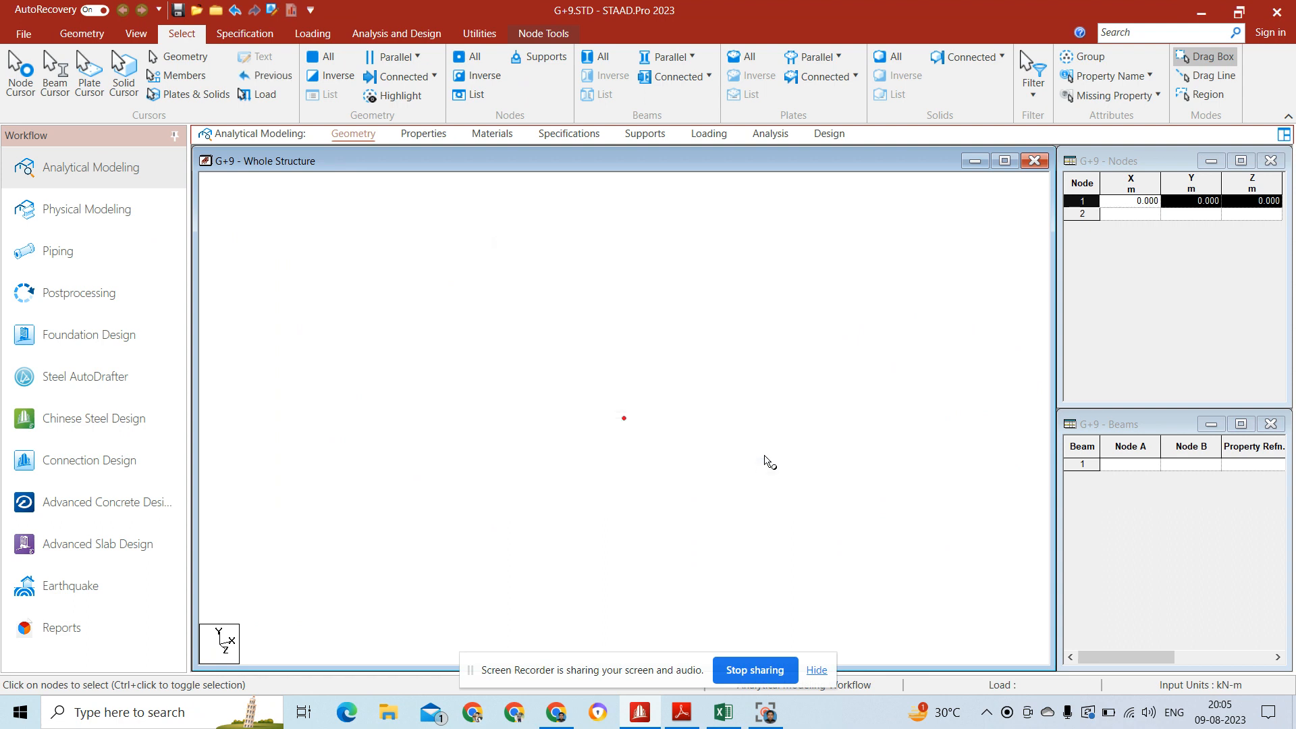
{"action": "left_click", "coordinate": [667, 427]}
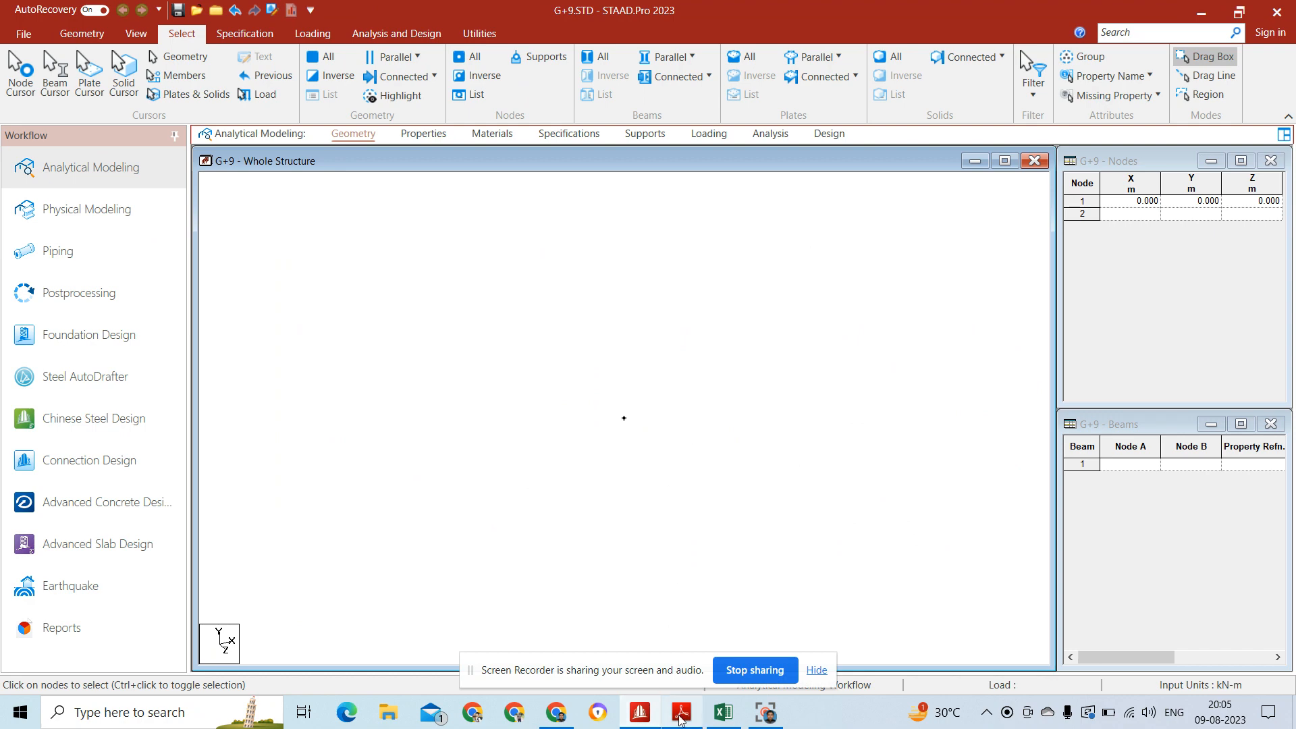
Step: Look up the bay spacing d in the assignment PDF in Adobe Reader and return to STAAD.Pro
{"action": "mouse_move", "coordinate": [682, 714]}
{"action": "left_click", "coordinate": [683, 652]}
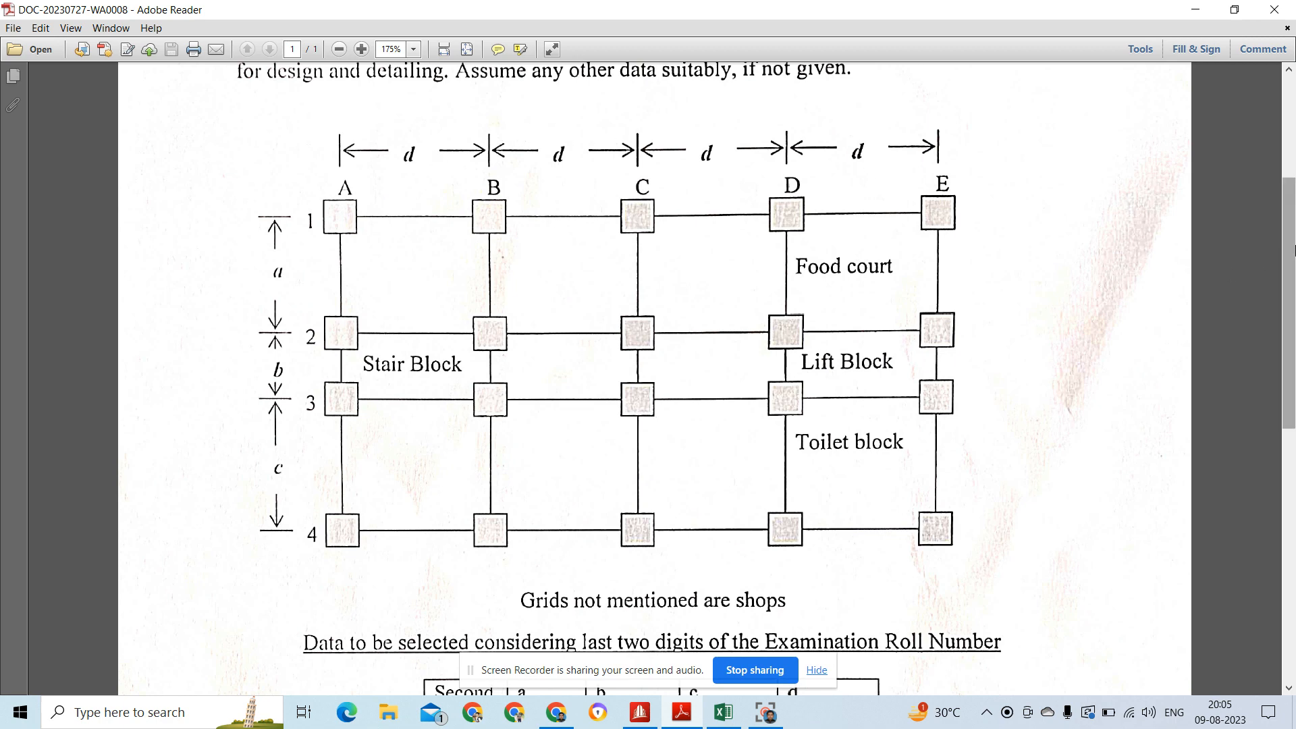
{"action": "left_click_drag", "start_coordinate": [1290, 251], "coordinate": [1292, 384]}
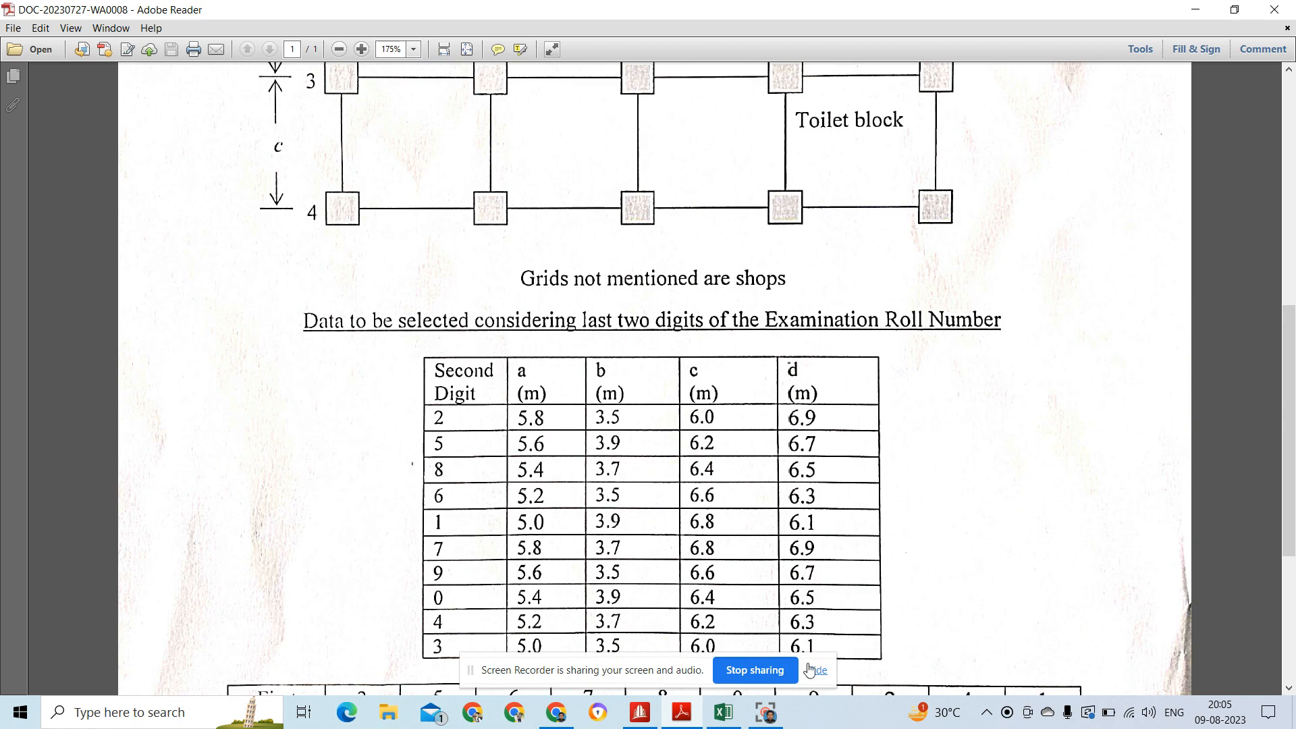
{"action": "left_click", "coordinate": [651, 714]}
Step: Use Translational Repeat on the origin node along global X with 4 linked steps at 6.3 m spacing
{"action": "left_click_drag", "start_coordinate": [599, 401], "coordinate": [671, 457]}
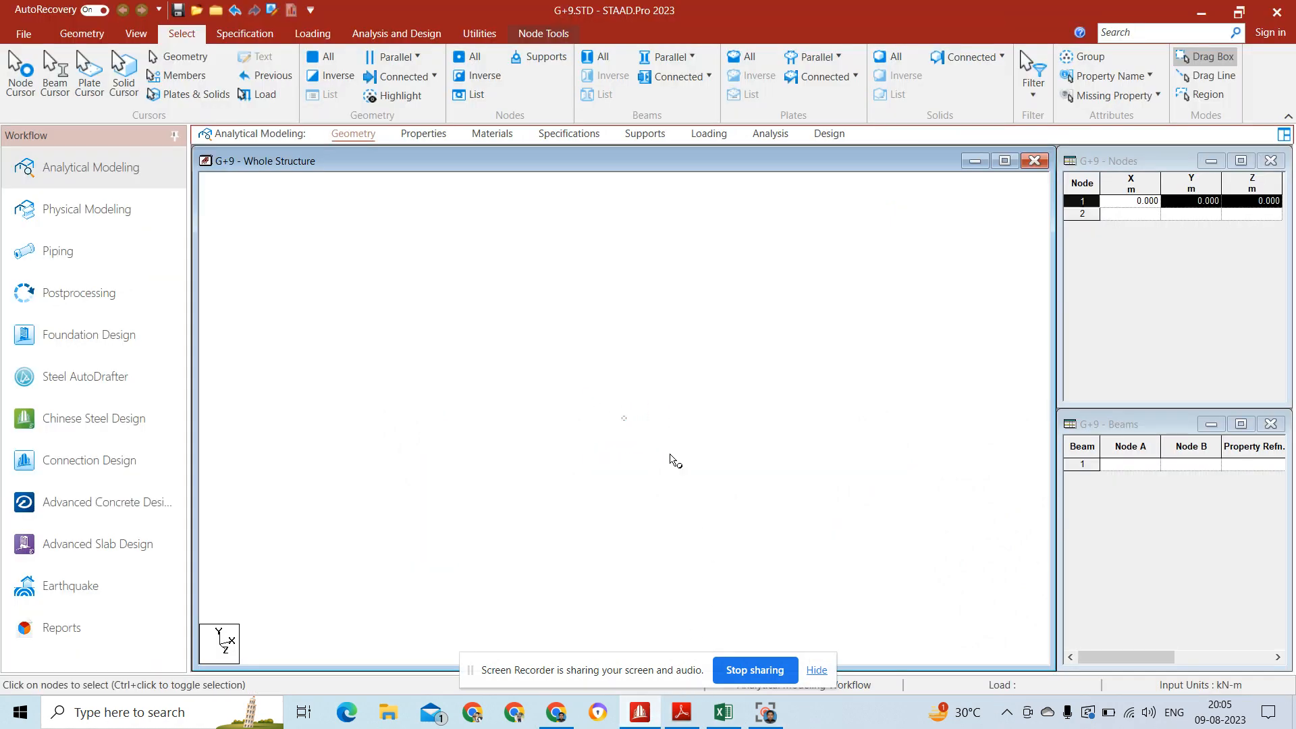
{"action": "left_click", "coordinate": [83, 34]}
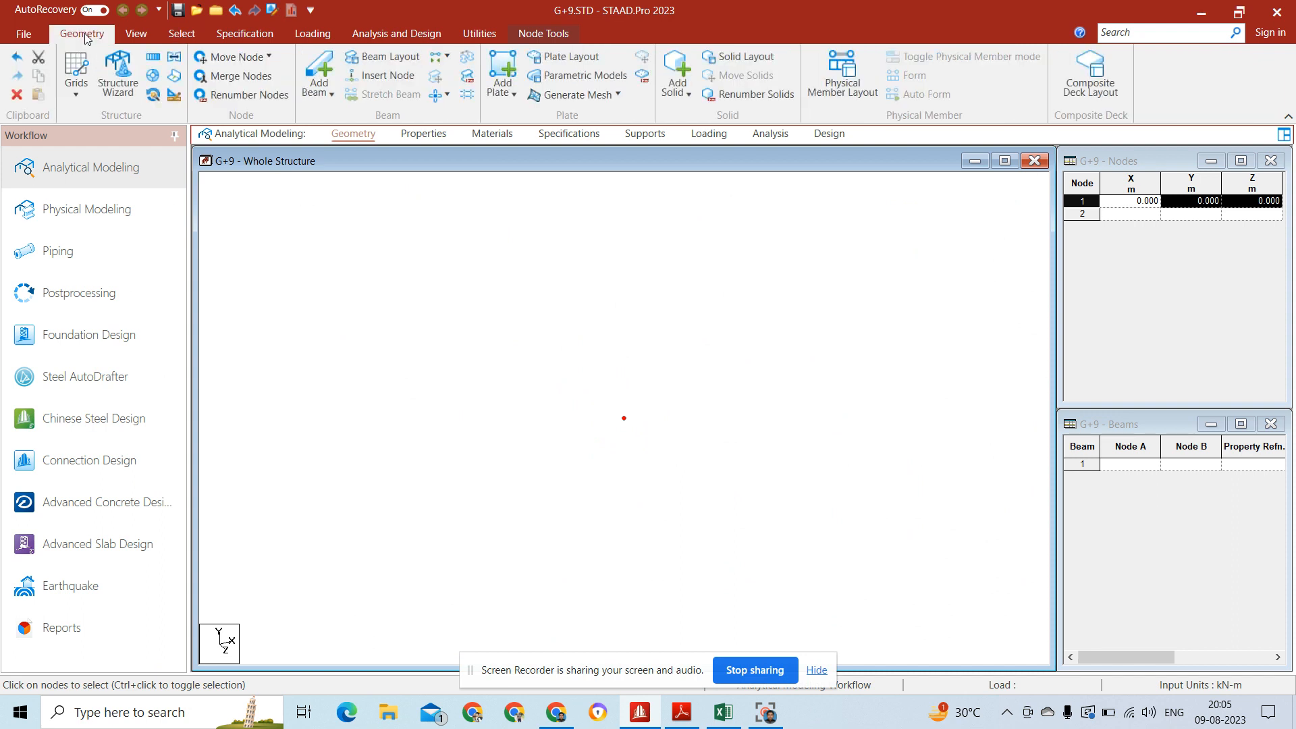
{"action": "left_click", "coordinate": [156, 57]}
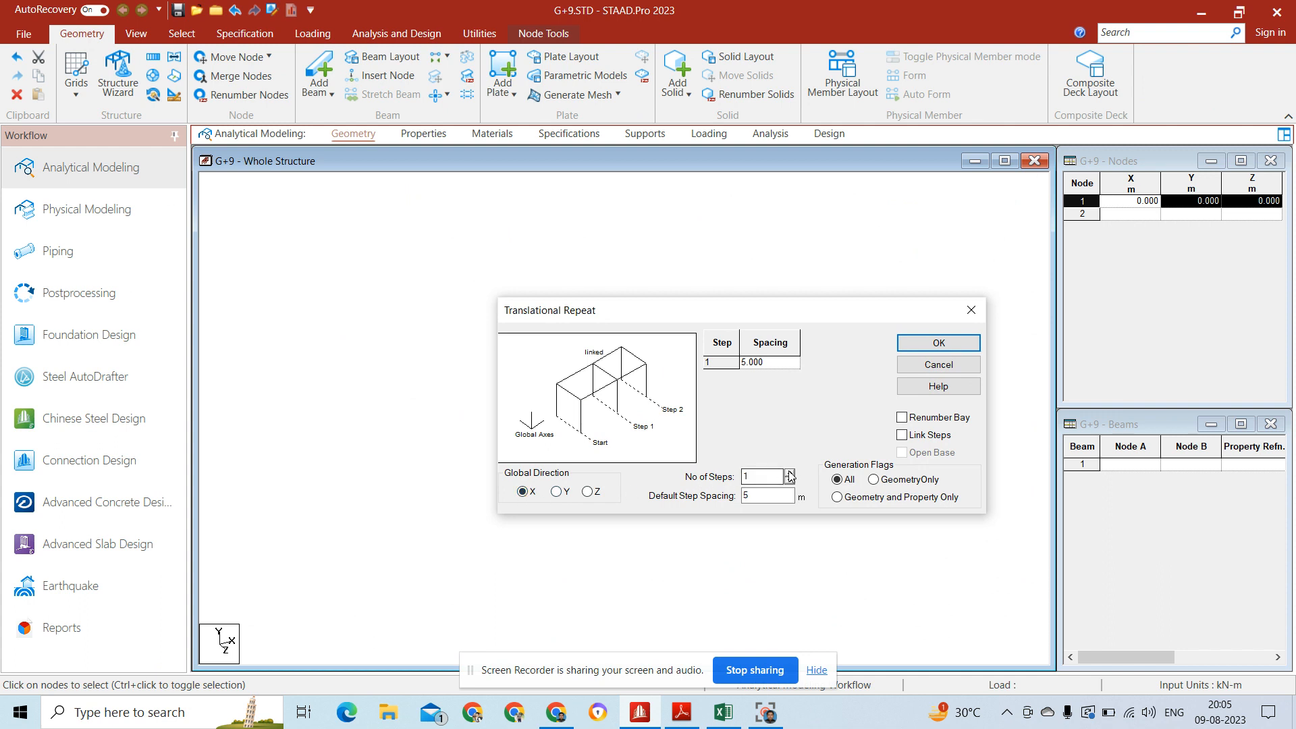
{"action": "left_click", "coordinate": [774, 494]}
{"action": "key", "text": "BackSpace"}
{"action": "type", "text": "6.3"}
{"action": "left_click", "coordinate": [790, 473]}
{"action": "left_click", "coordinate": [790, 473]}
{"action": "left_click", "coordinate": [790, 473]}
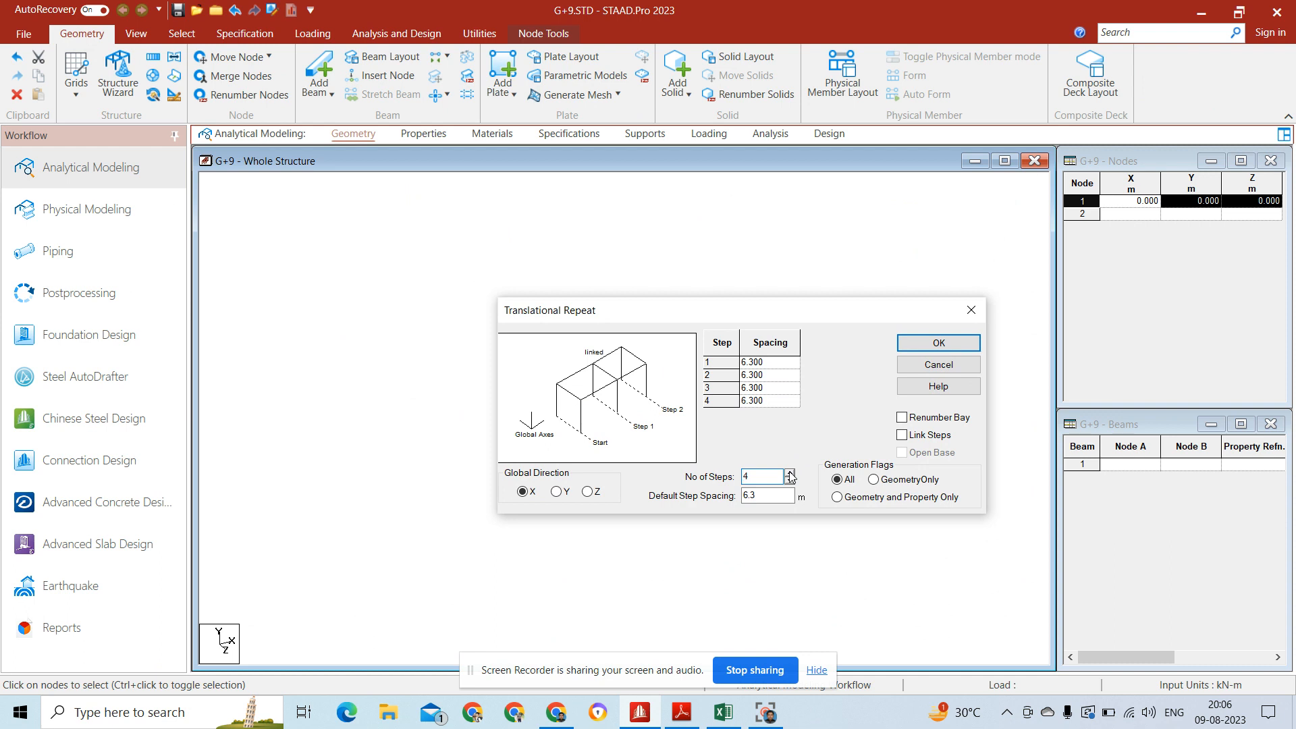
{"action": "left_click", "coordinate": [903, 436]}
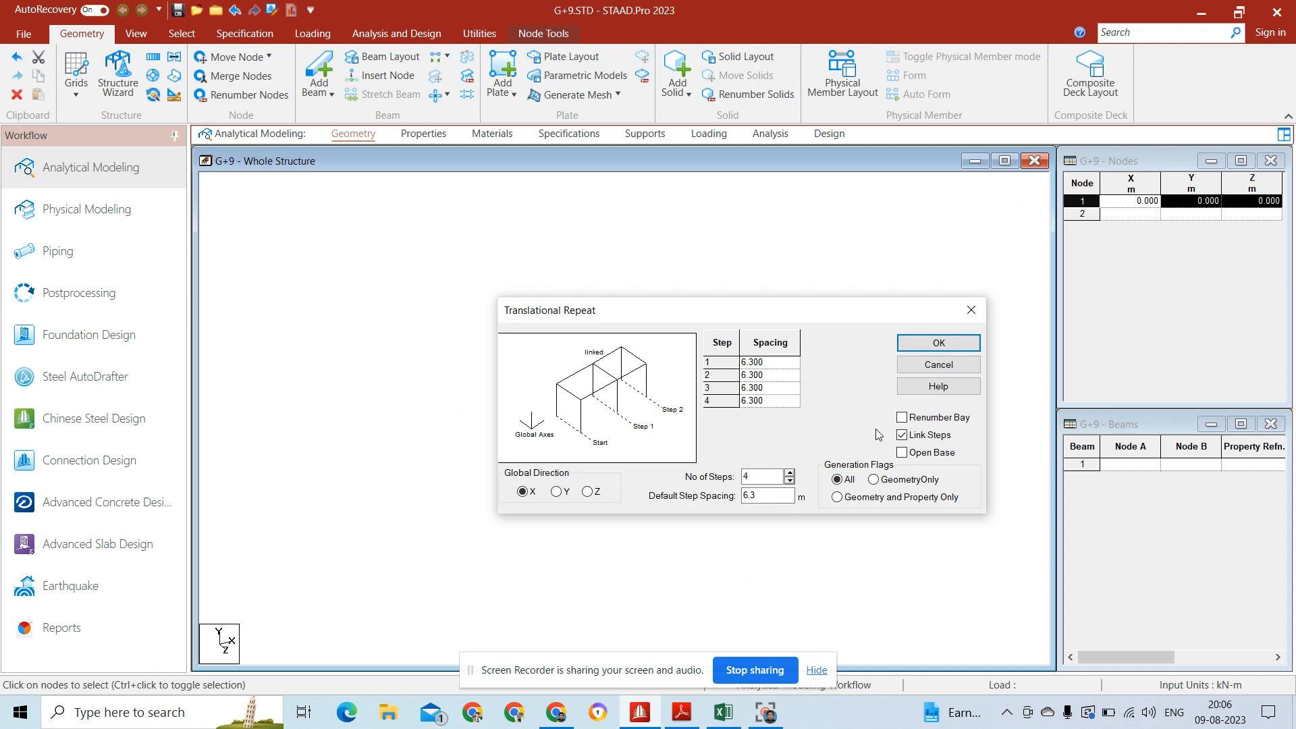
{"action": "left_click", "coordinate": [939, 344]}
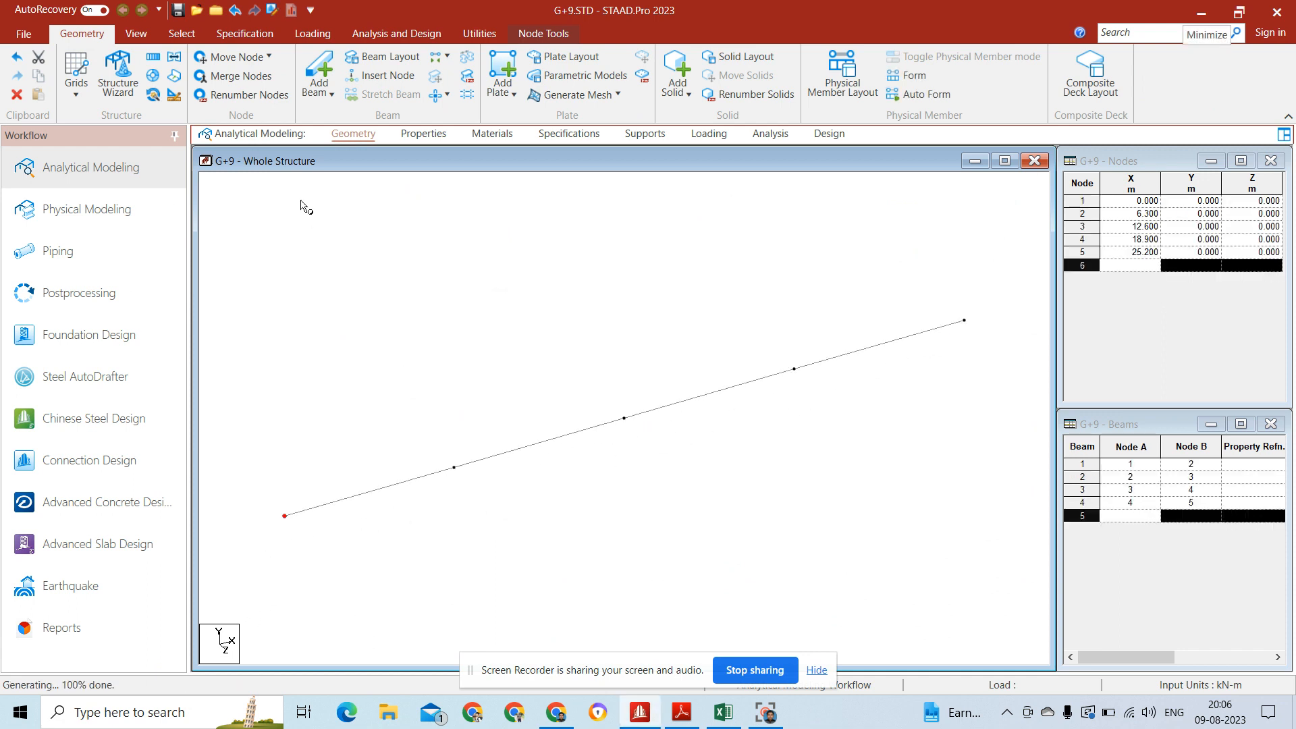
Step: Show the structure in plan view and select all the beams in the X-direction row
{"action": "left_click", "coordinate": [139, 34]}
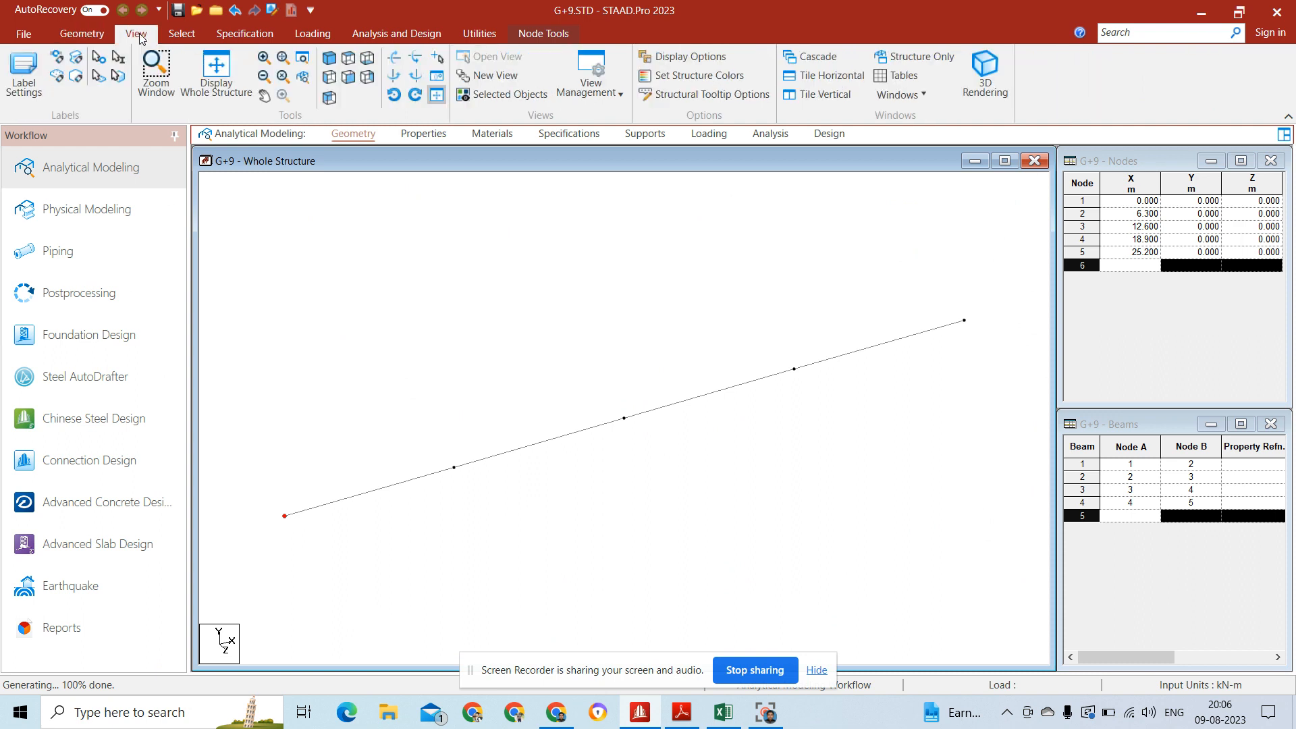
{"action": "left_click", "coordinate": [350, 58]}
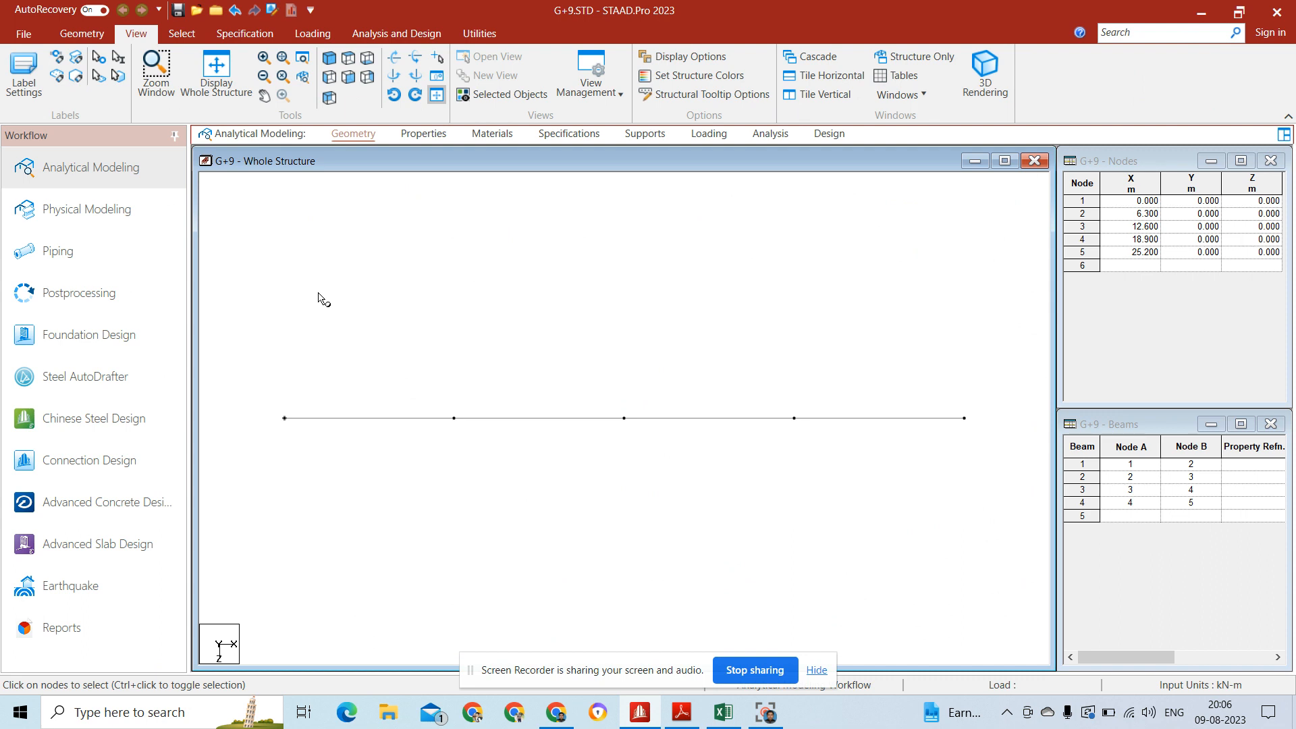
{"action": "left_click", "coordinate": [181, 35]}
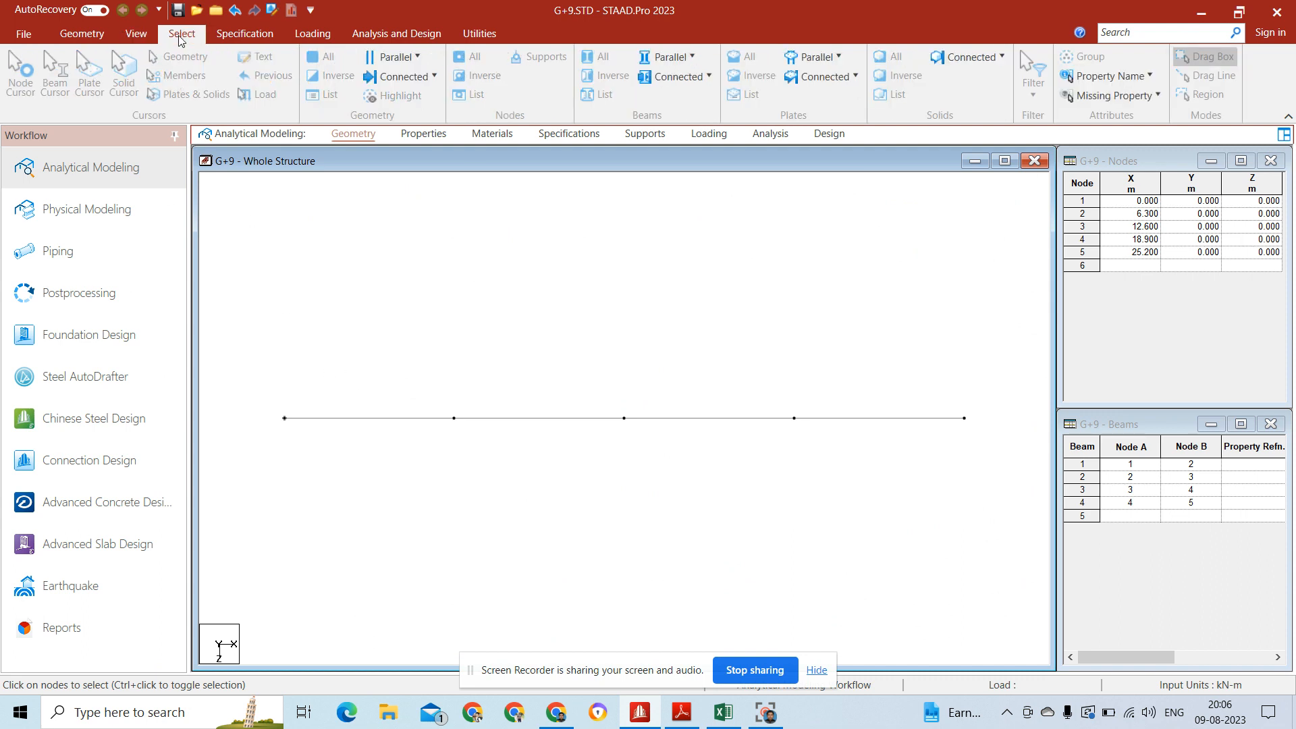
{"action": "left_click_drag", "start_coordinate": [255, 389], "coordinate": [1016, 453]}
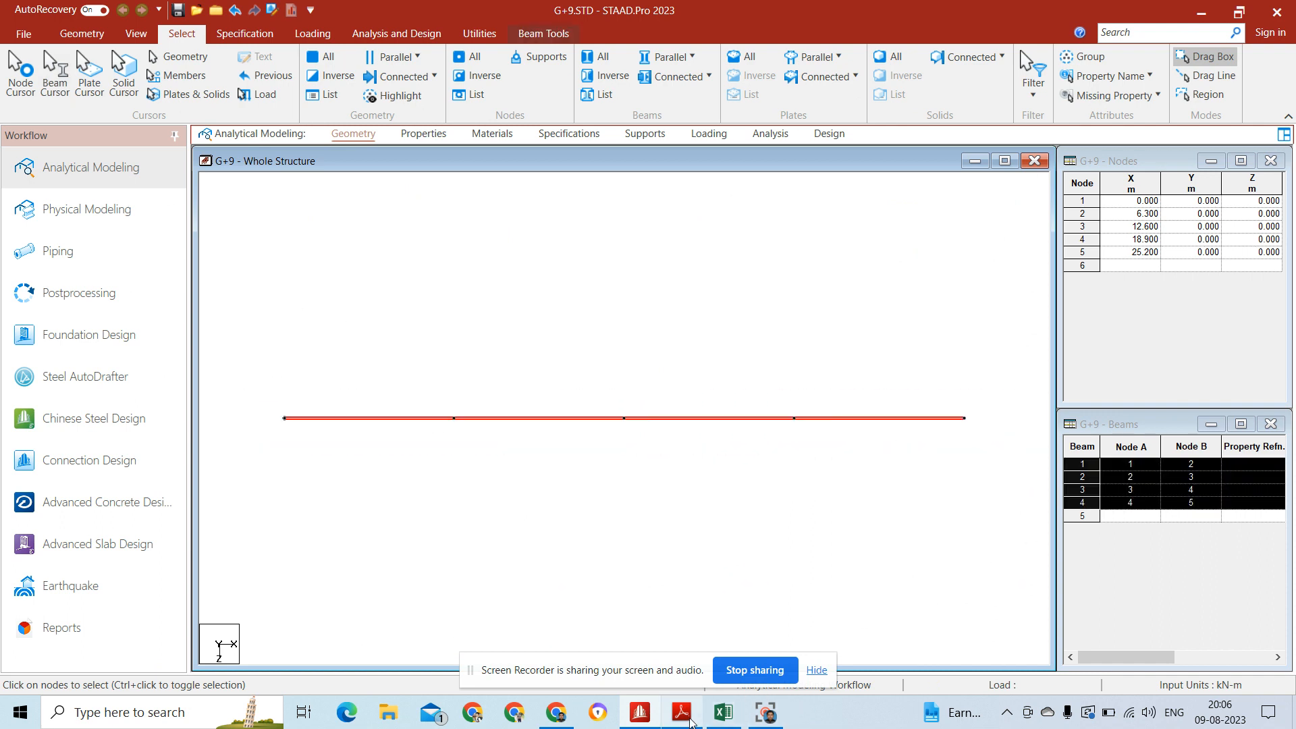
Step: Look up the grid spacings a, b and c in the assignment PDF in Adobe Reader and return to STAAD.Pro
{"action": "mouse_move", "coordinate": [681, 712]}
{"action": "left_click", "coordinate": [680, 675]}
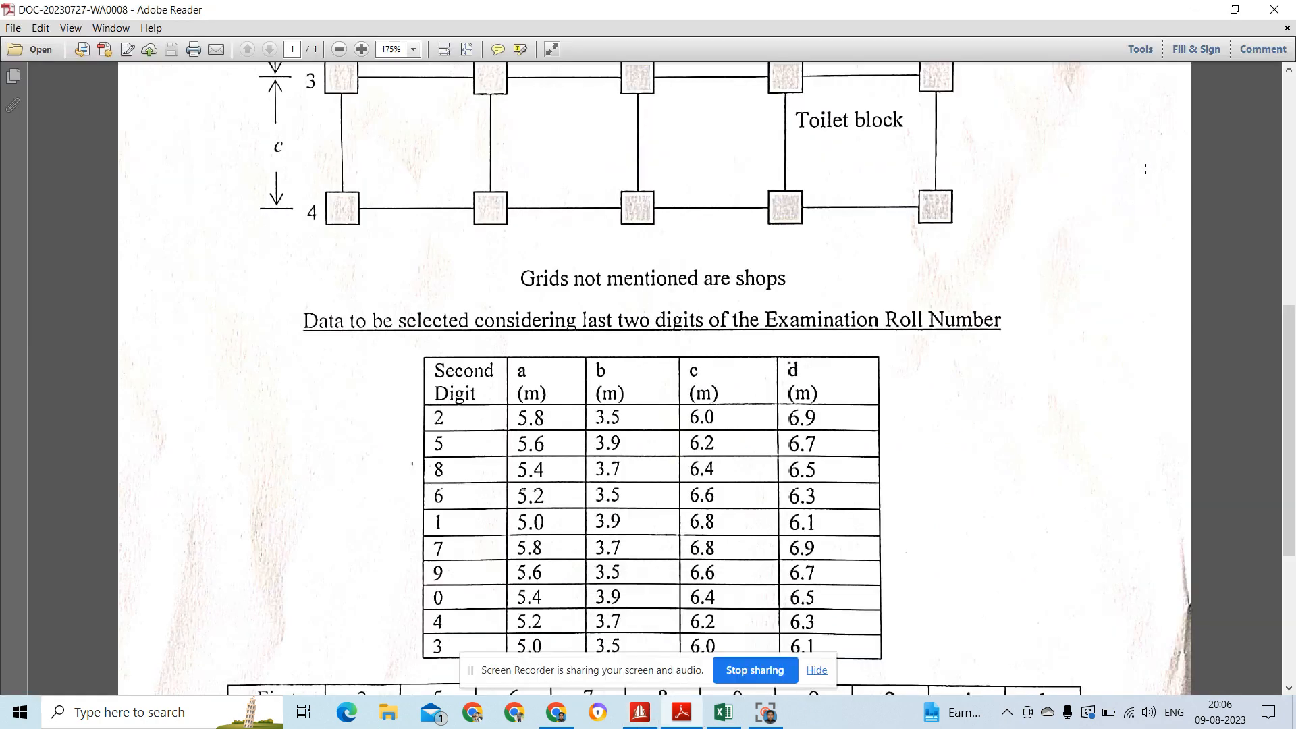
{"action": "left_click_drag", "start_coordinate": [1287, 342], "coordinate": [1287, 211]}
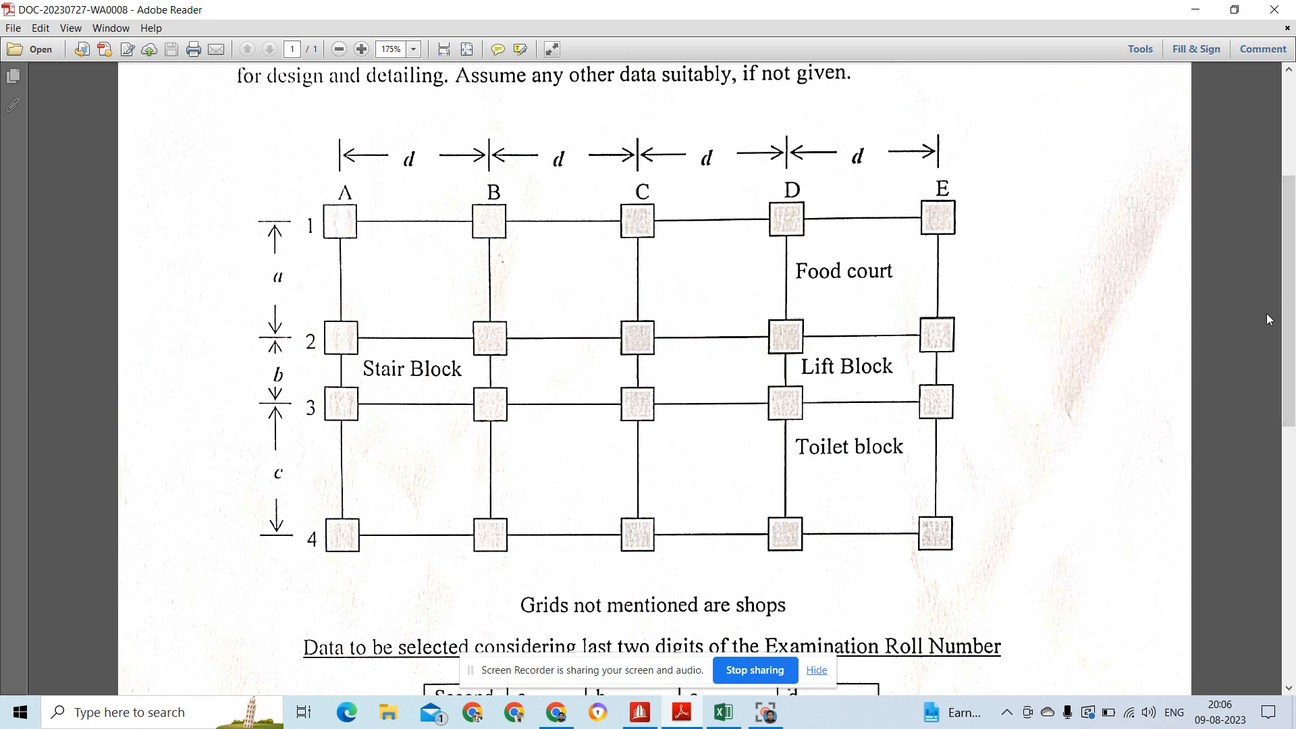
{"action": "left_click_drag", "start_coordinate": [1291, 285], "coordinate": [1291, 459]}
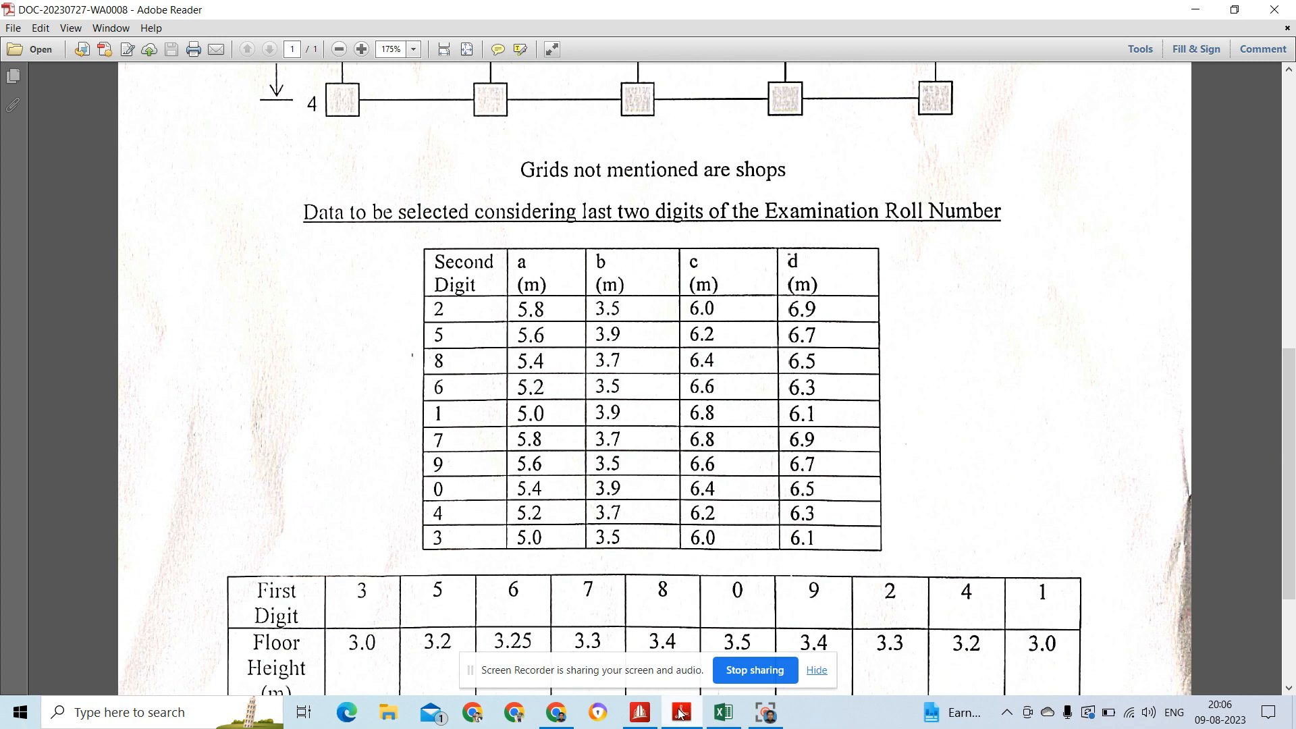
{"action": "mouse_move", "coordinate": [640, 713]}
{"action": "left_click", "coordinate": [641, 677]}
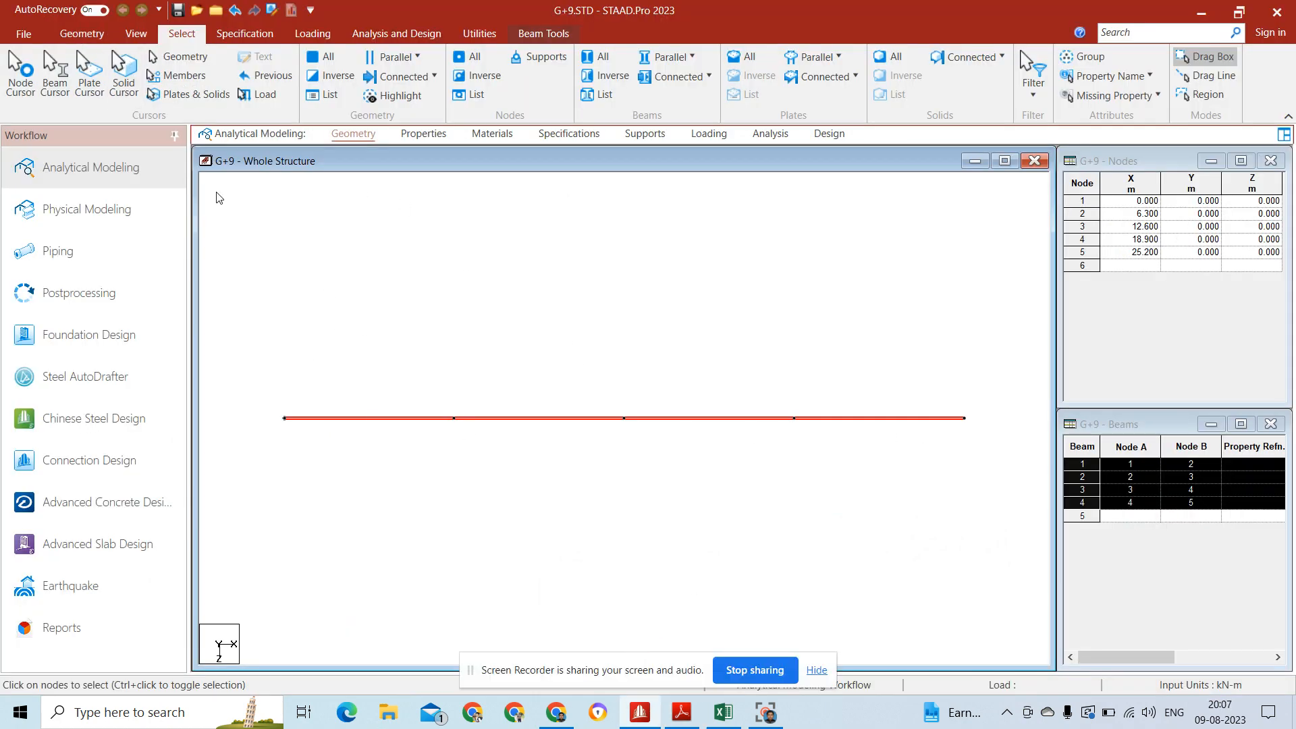
Step: Set up a Translational Repeat of the selected beam row along global Z with 3 steps
{"action": "left_click", "coordinate": [78, 35]}
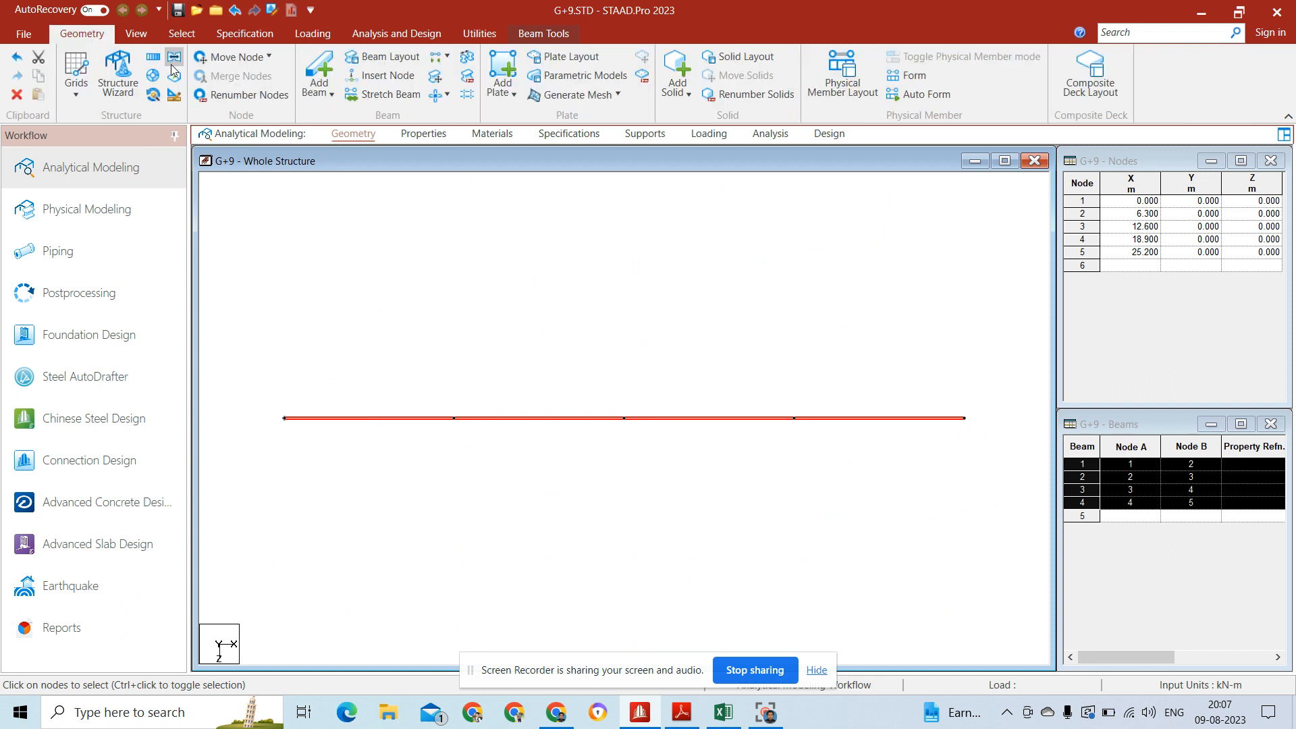
{"action": "left_click", "coordinate": [152, 57]}
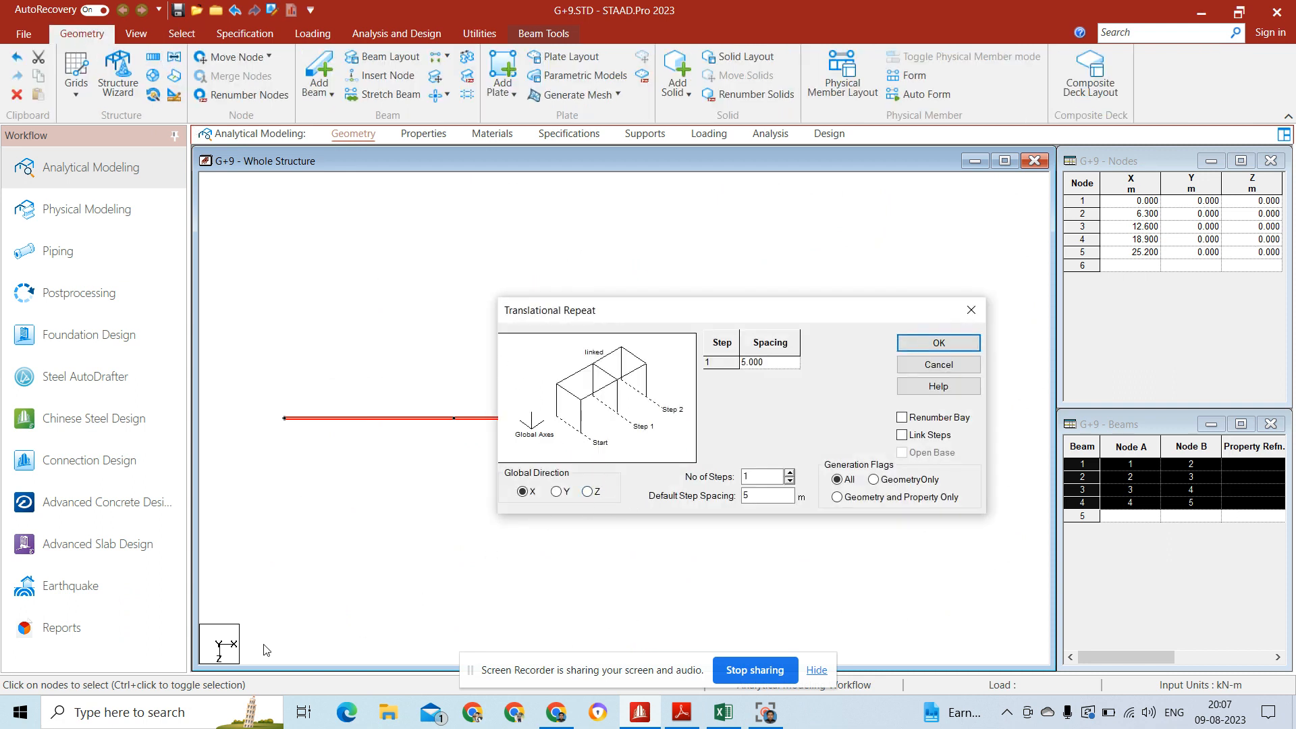
{"action": "left_click", "coordinate": [587, 492]}
{"action": "left_click", "coordinate": [774, 477]}
{"action": "key", "text": "BackSpace"}
{"action": "type", "text": "3"}
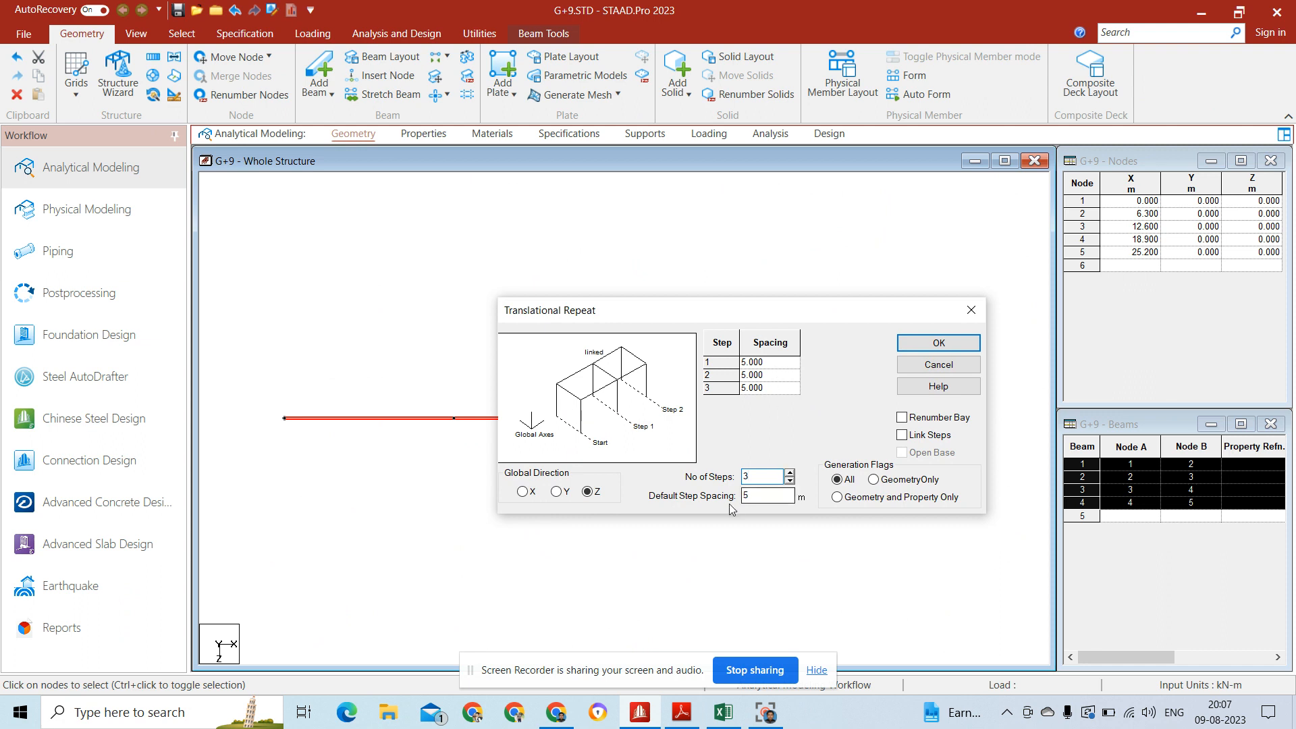
{"action": "left_click", "coordinate": [774, 496]}
Step: Set the step spacings to 5.2, 3.5 and 6.6 m, link the steps and generate the floor grid
{"action": "left_click", "coordinate": [766, 361]}
{"action": "key", "text": "BackSpace"}
{"action": "key", "text": "BackSpace"}
{"action": "key", "text": "BackSpace"}
{"action": "key", "text": "BackSpace"}
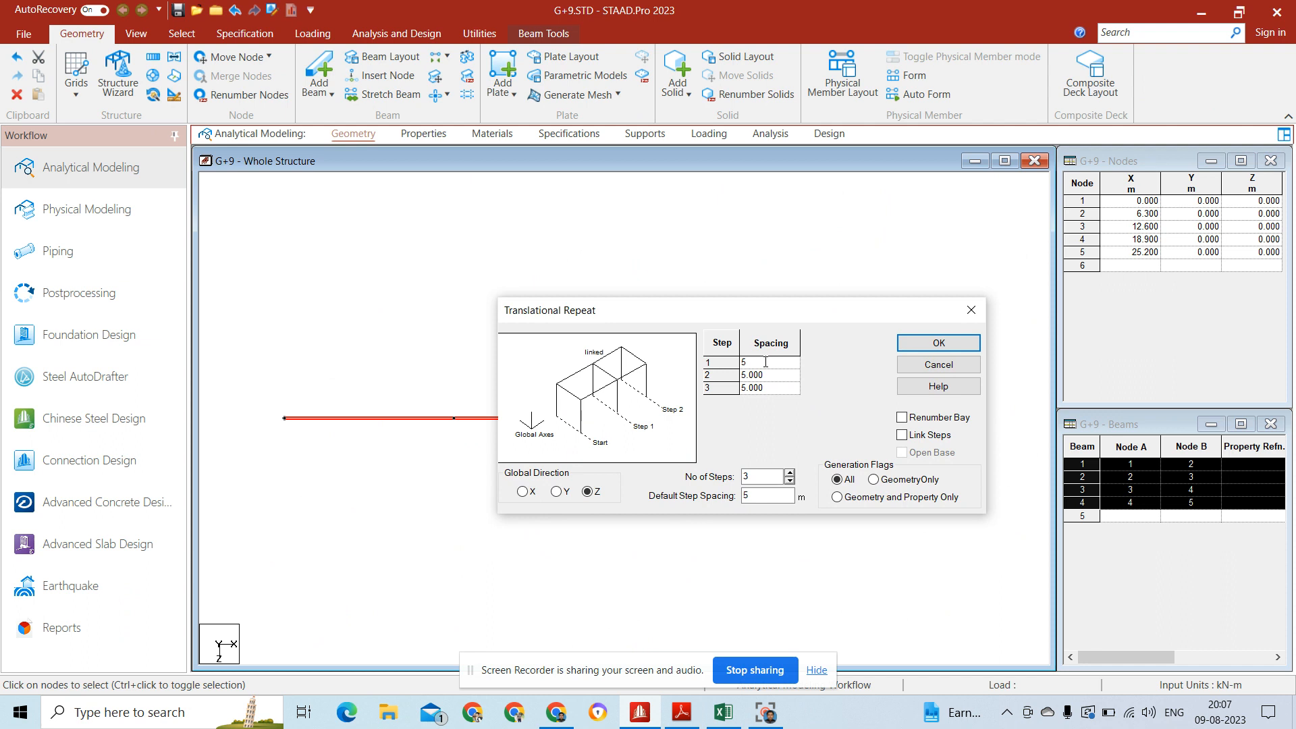
{"action": "type", "text": ".2"}
{"action": "left_click", "coordinate": [774, 377]}
{"action": "type", "text": "3.5"}
{"action": "left_click", "coordinate": [776, 388]}
{"action": "type", "text": "6.6"}
{"action": "left_click", "coordinate": [902, 435]}
{"action": "left_click", "coordinate": [957, 343]}
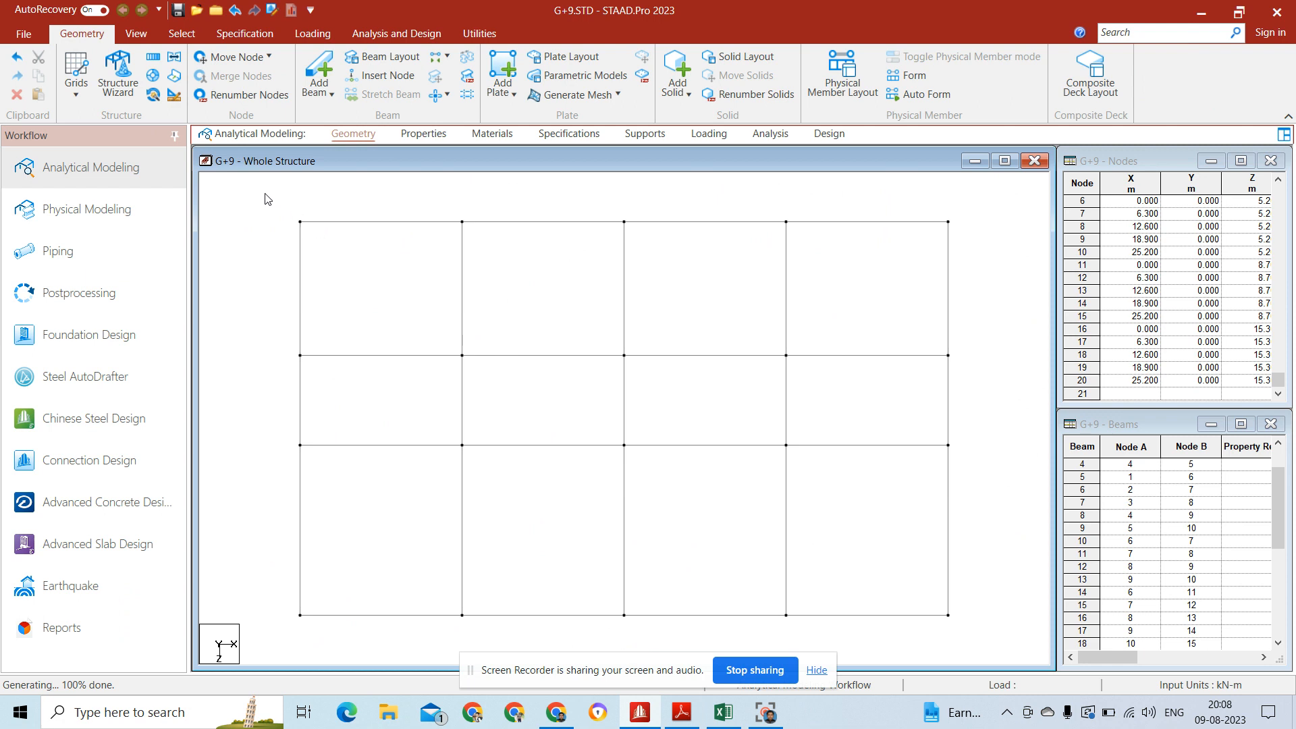
Step: Measure the node-to-node distances along the X and Z edges of the first grid bay and the 6.6 m deep bay in the same column
{"action": "left_click", "coordinate": [486, 33]}
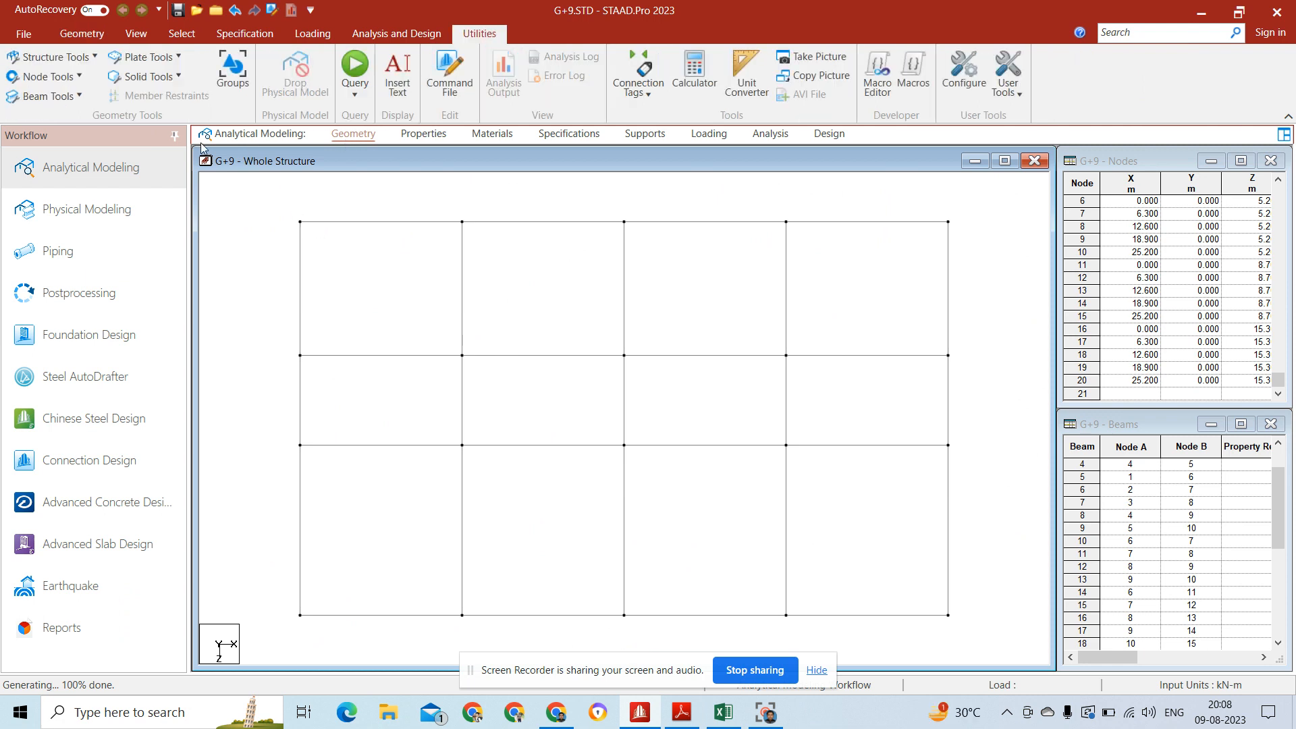
{"action": "left_click", "coordinate": [56, 78]}
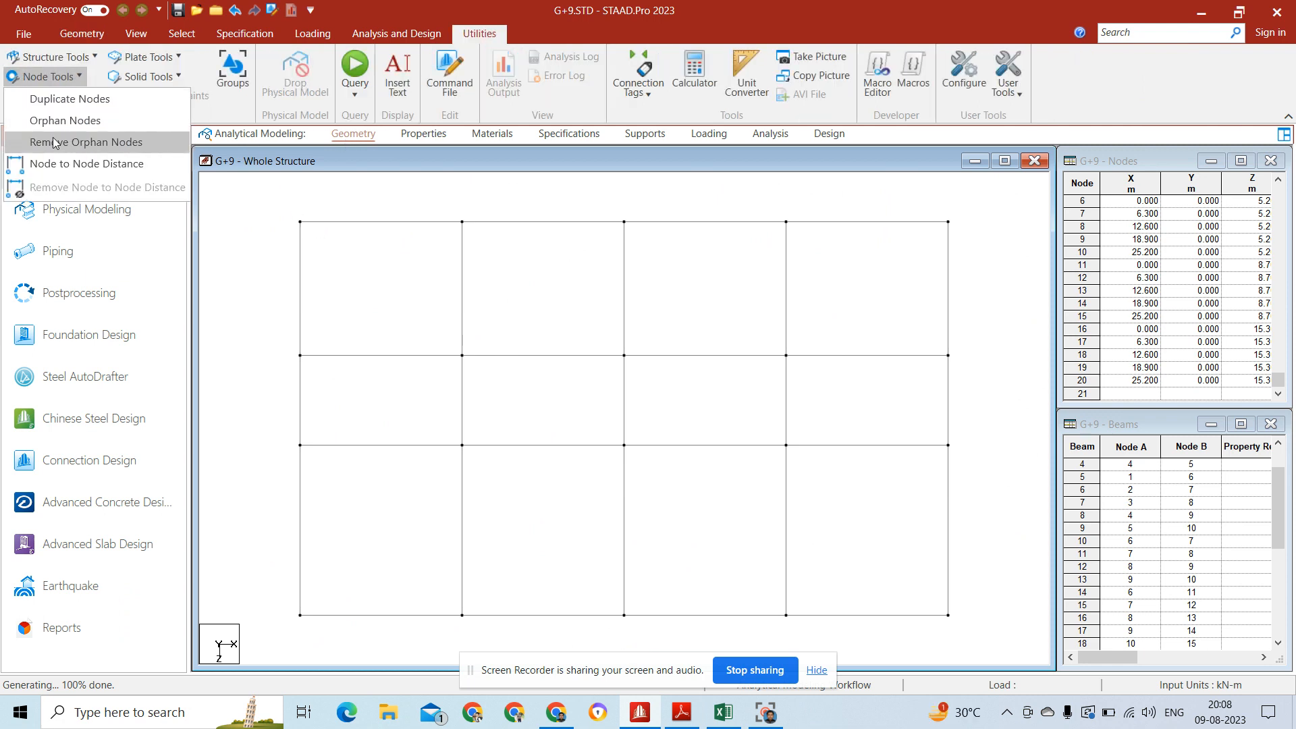
{"action": "left_click", "coordinate": [61, 163]}
{"action": "left_click", "coordinate": [301, 223]}
{"action": "left_click", "coordinate": [463, 223]}
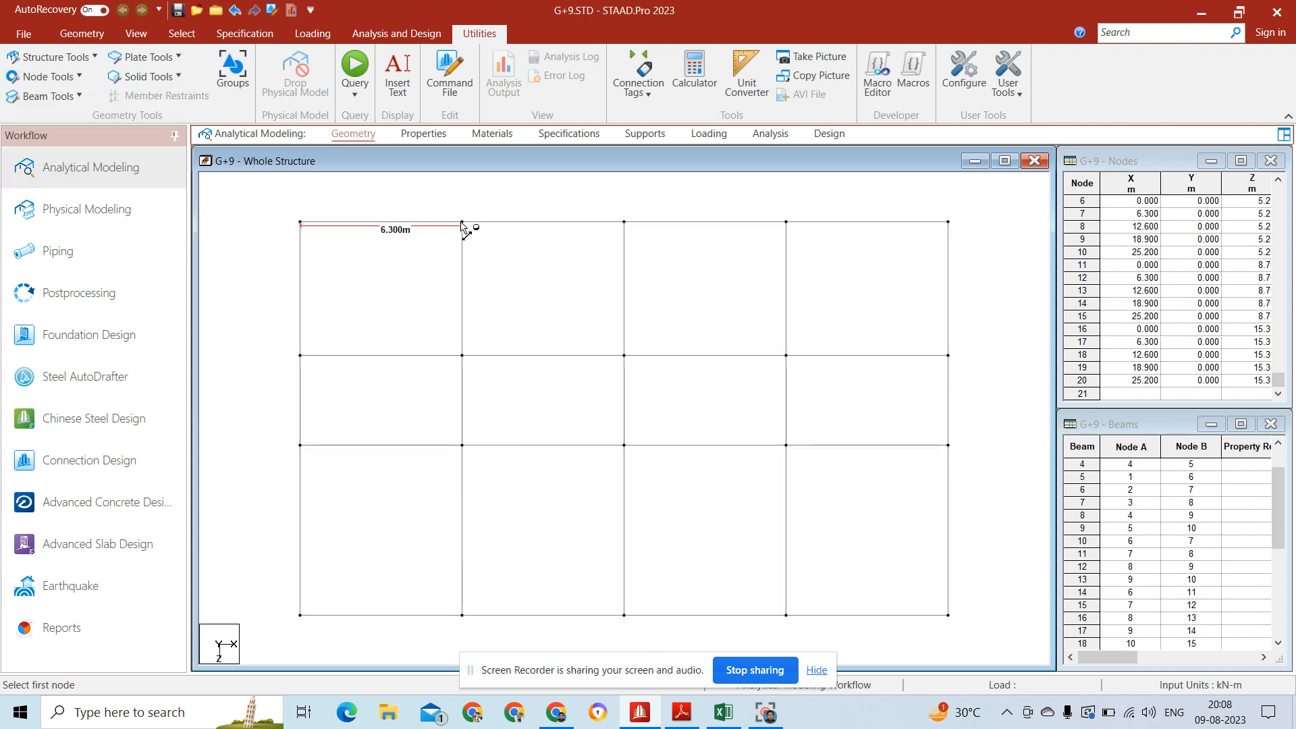
{"action": "left_click", "coordinate": [301, 222]}
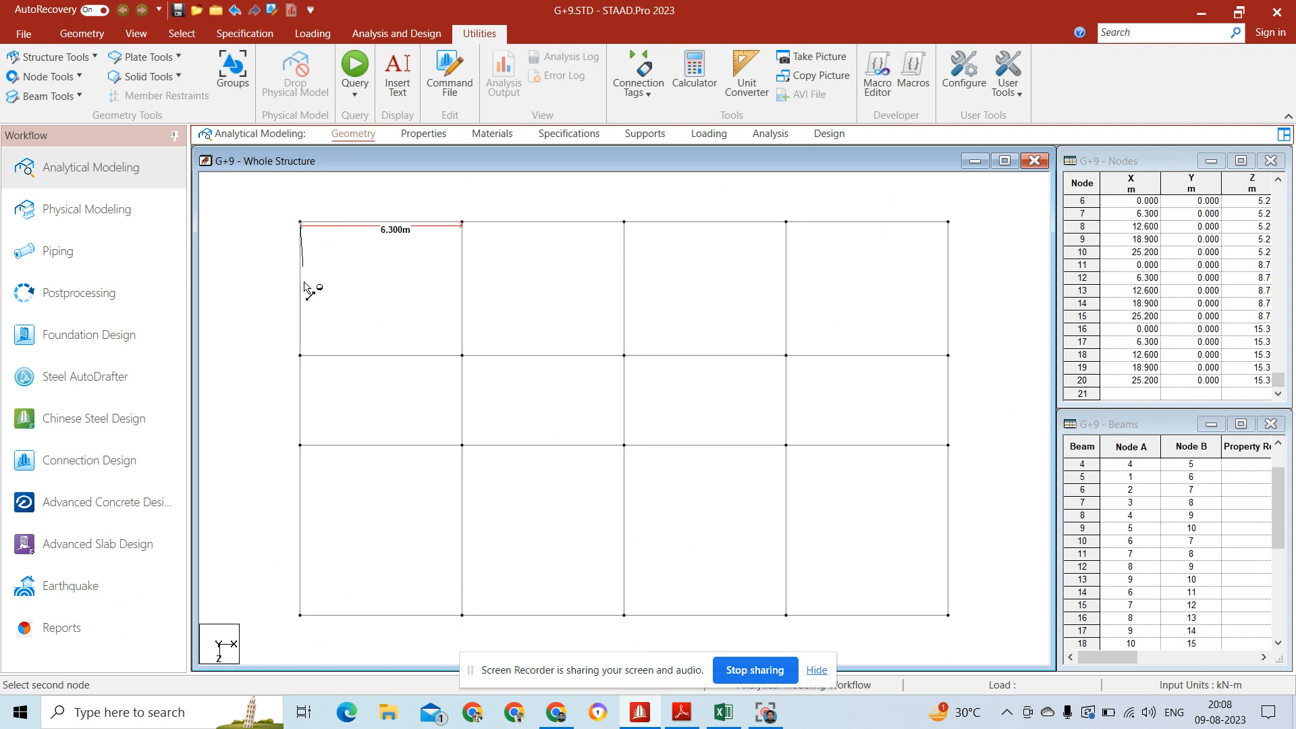
{"action": "left_click", "coordinate": [301, 356]}
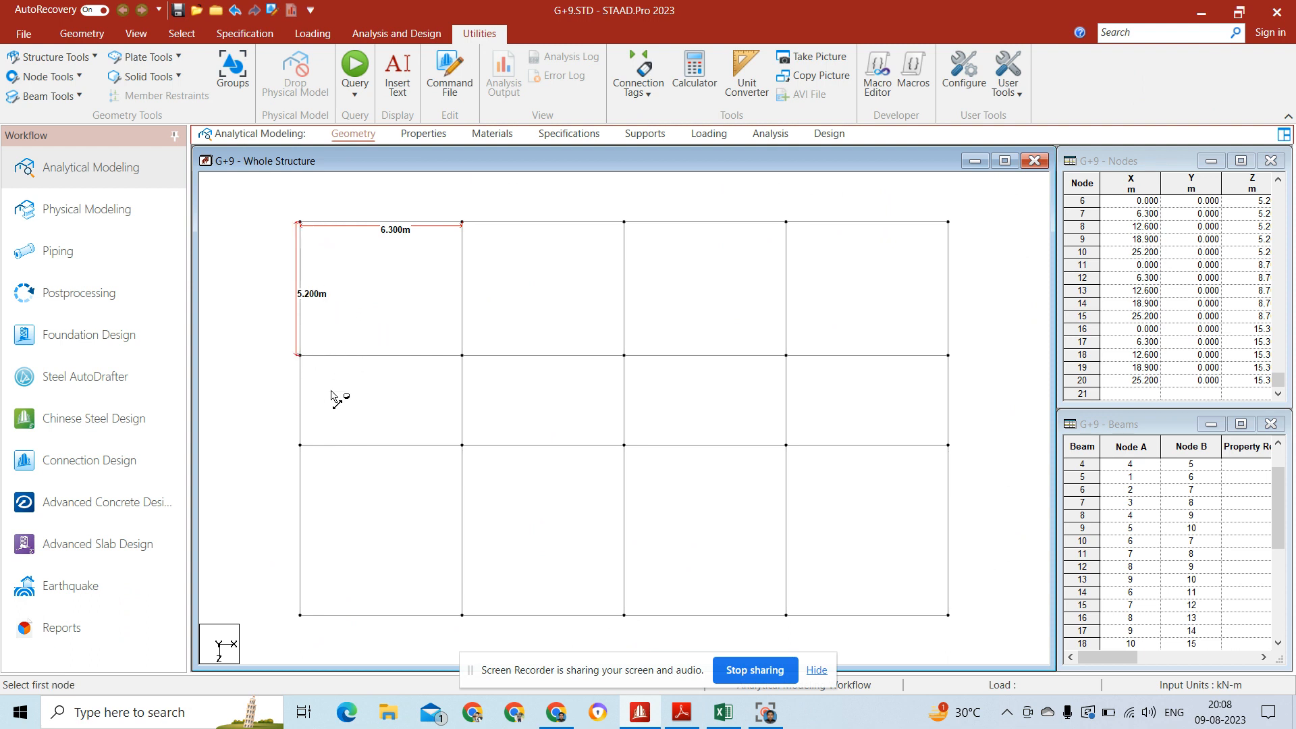
{"action": "left_click", "coordinate": [301, 446]}
{"action": "left_click", "coordinate": [463, 446]}
{"action": "left_click", "coordinate": [301, 446]}
{"action": "left_click", "coordinate": [302, 616]}
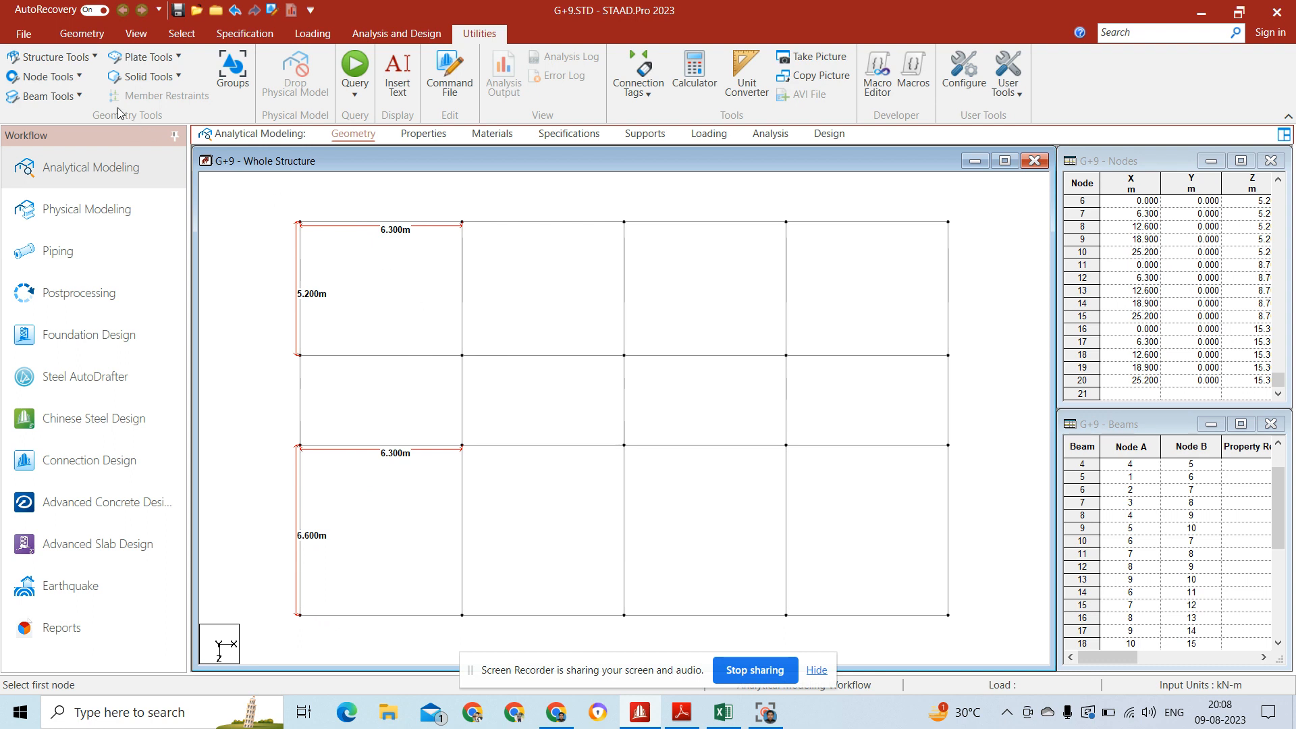
Step: Remove the node-to-node distance dimensions from the floor grid
{"action": "left_click", "coordinate": [46, 76]}
{"action": "left_click", "coordinate": [89, 164]}
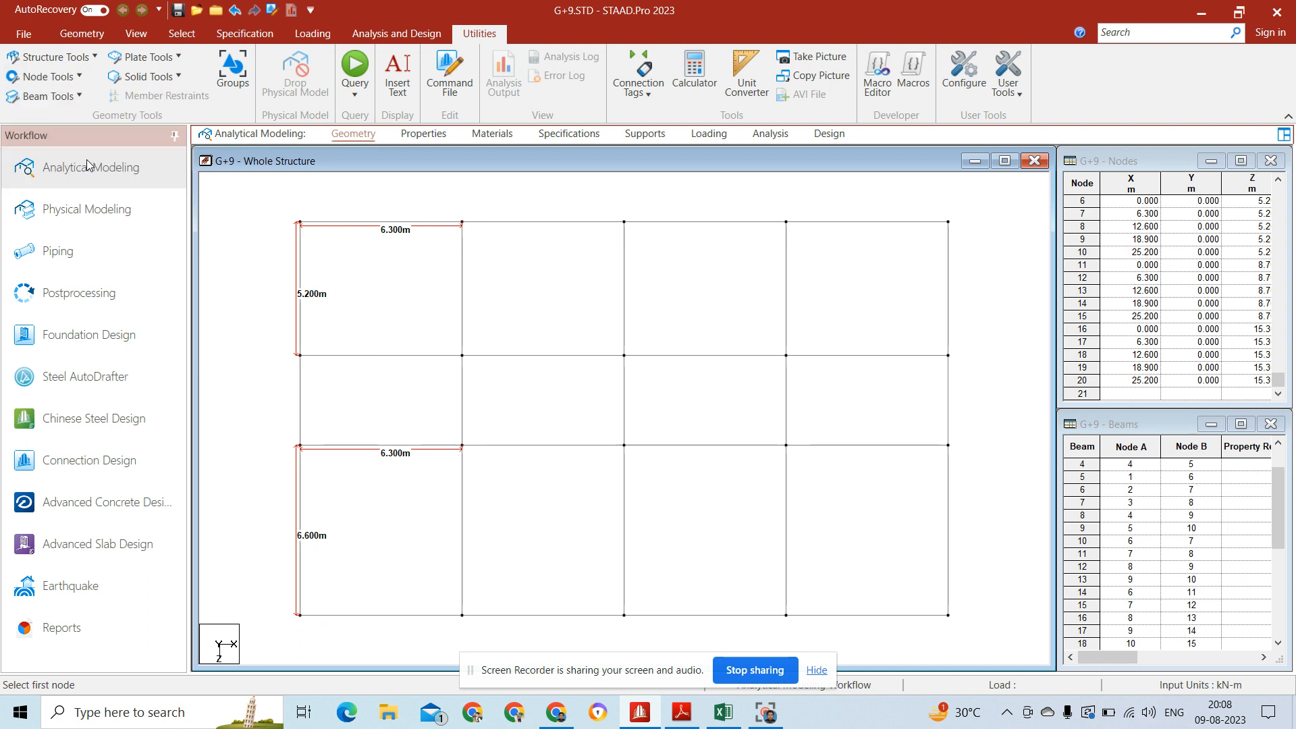
{"action": "left_click", "coordinate": [47, 76]}
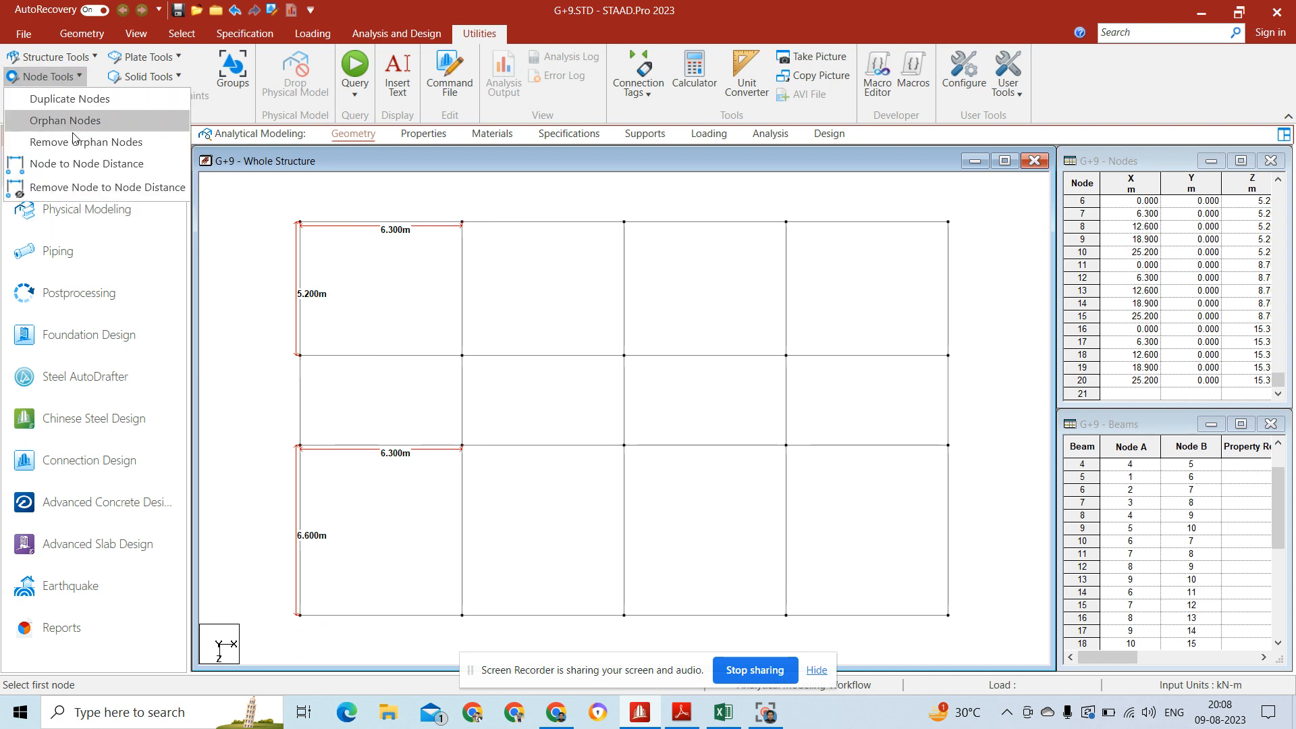
{"action": "left_click", "coordinate": [83, 189]}
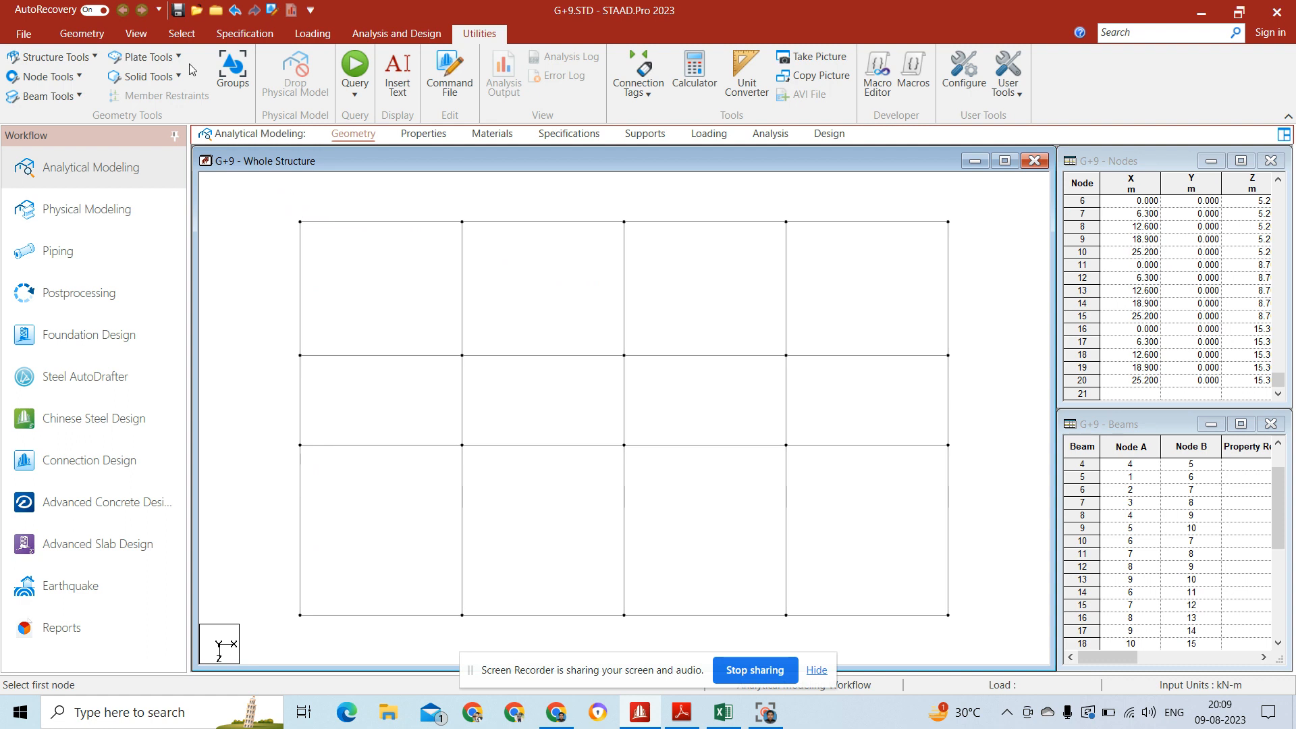
Step: Show the floor grid in isometric view and select all its beams
{"action": "left_click", "coordinate": [100, 39]}
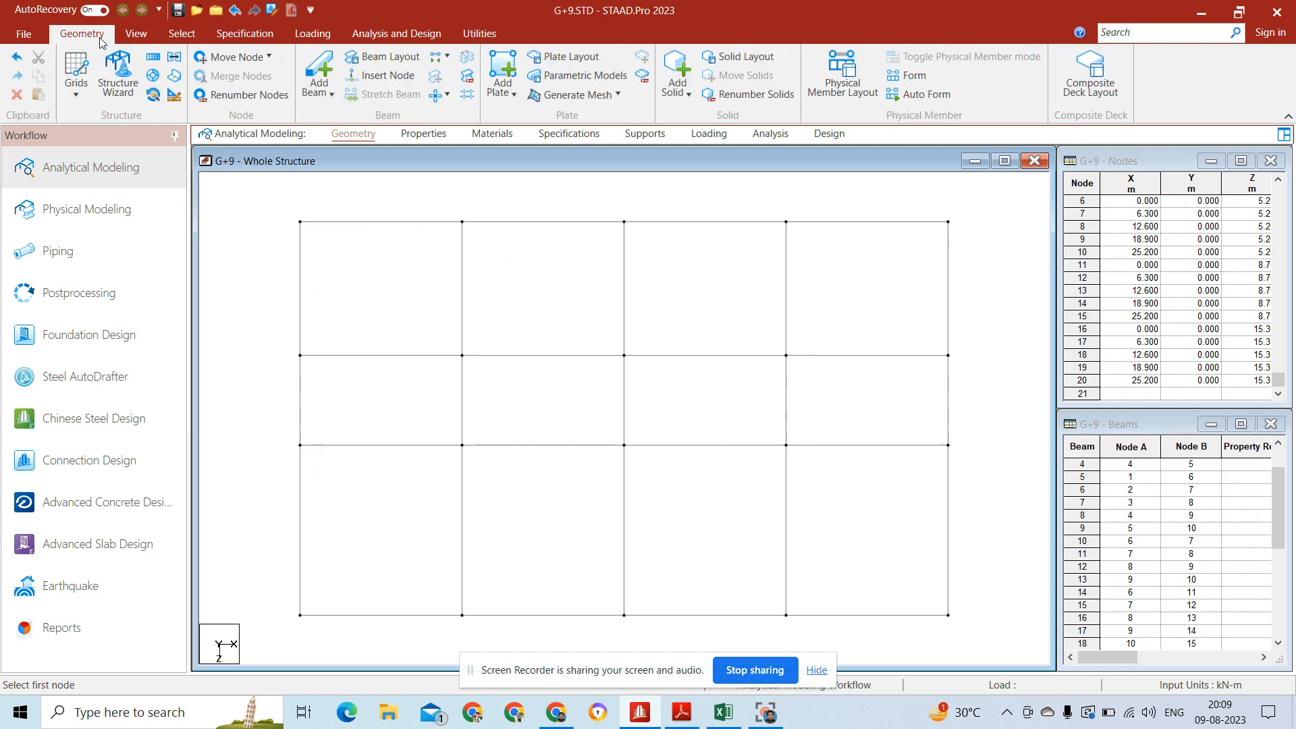
{"action": "left_click", "coordinate": [155, 35]}
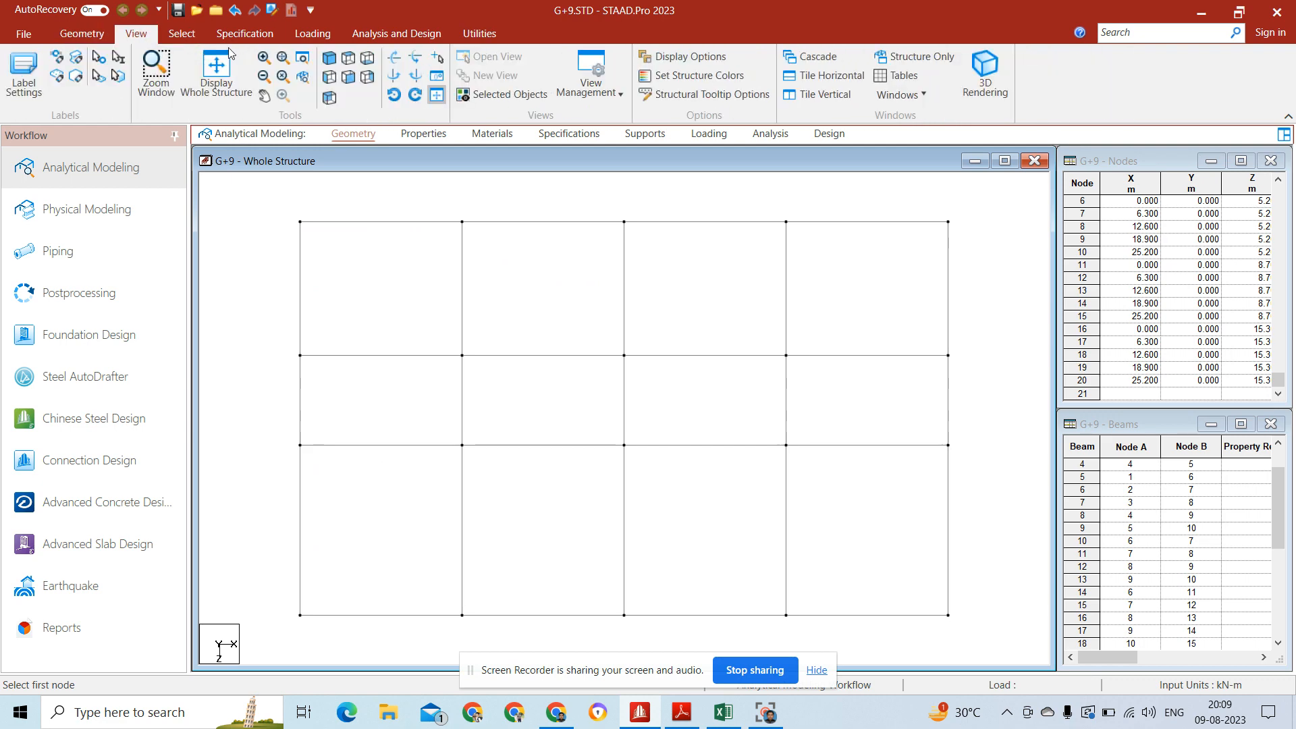
{"action": "left_click", "coordinate": [330, 58]}
{"action": "left_click", "coordinate": [84, 33]}
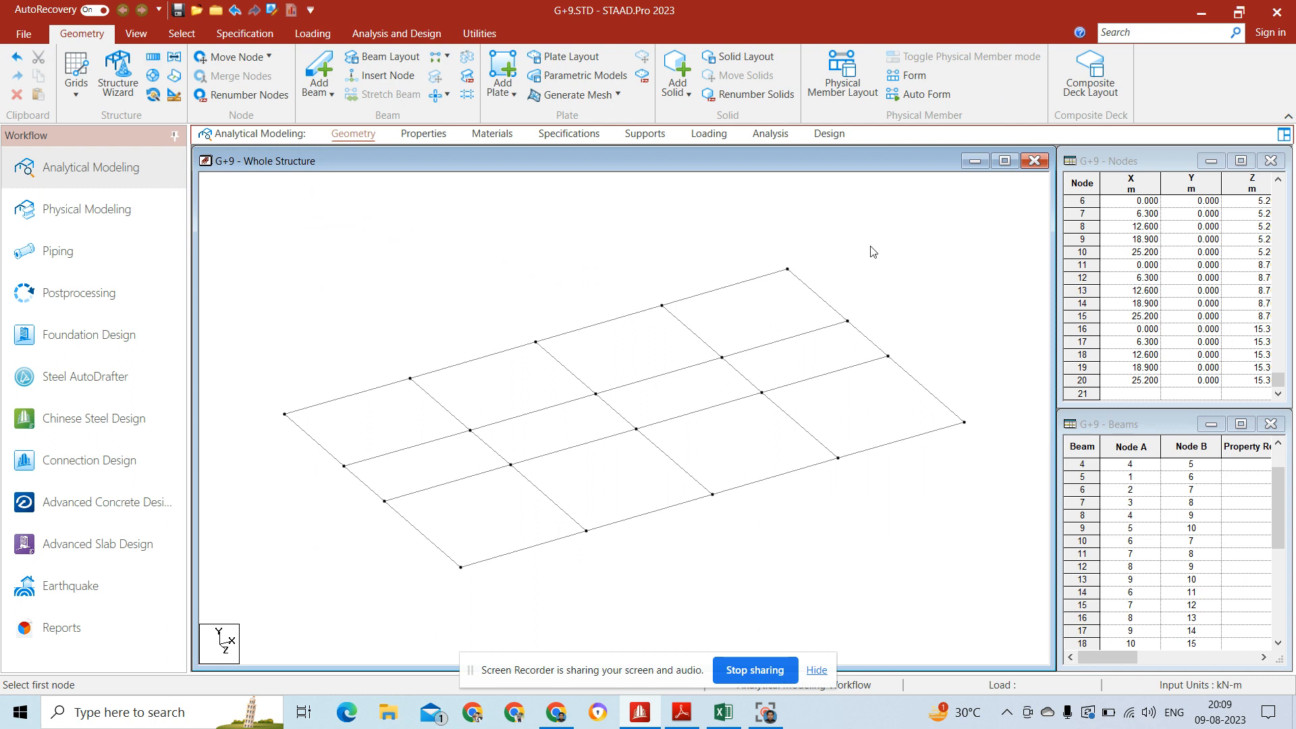
{"action": "left_click_drag", "start_coordinate": [1029, 202], "coordinate": [574, 493]}
{"action": "left_click_drag", "start_coordinate": [373, 565], "coordinate": [265, 604]}
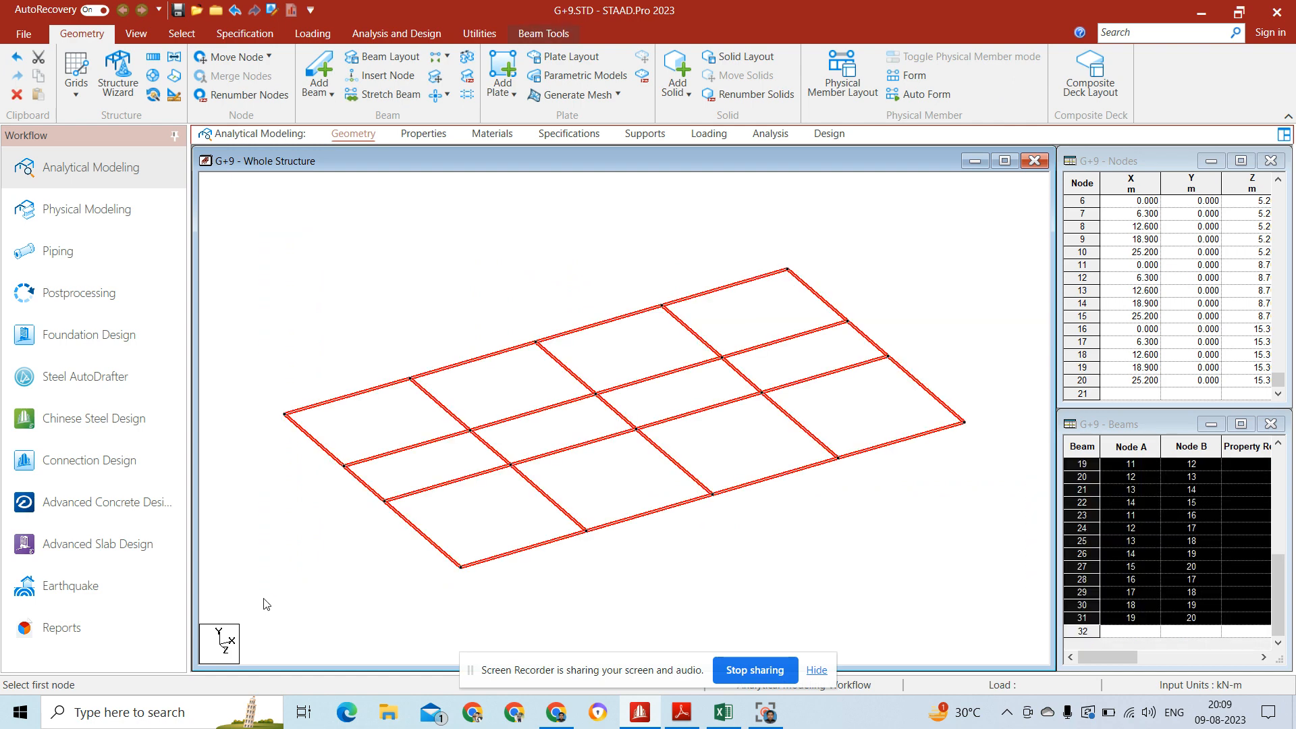
Step: Try a Translational Repeat of the floor grid along global X with 10 linked steps, first spacing 4 m and the others 3 m
{"action": "left_click", "coordinate": [153, 59]}
{"action": "left_click", "coordinate": [766, 475]}
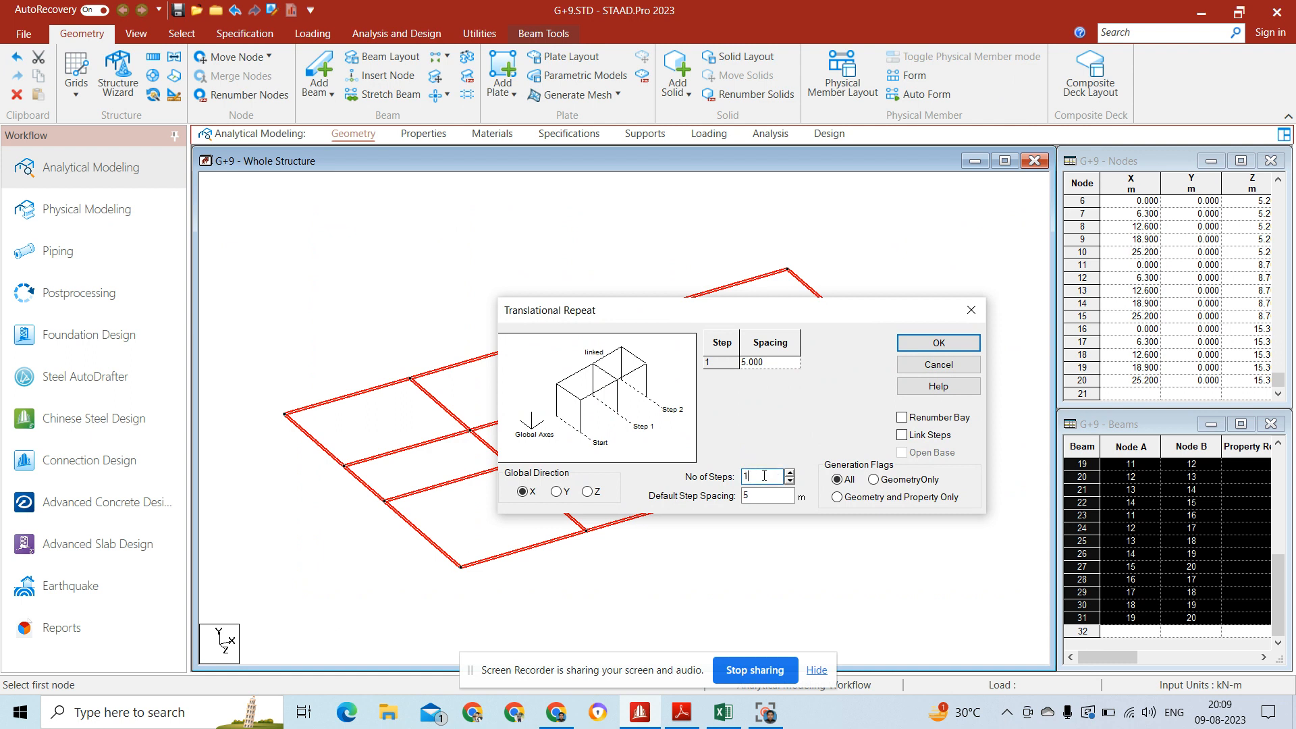
{"action": "key", "text": "BackSpace"}
{"action": "type", "text": "10"}
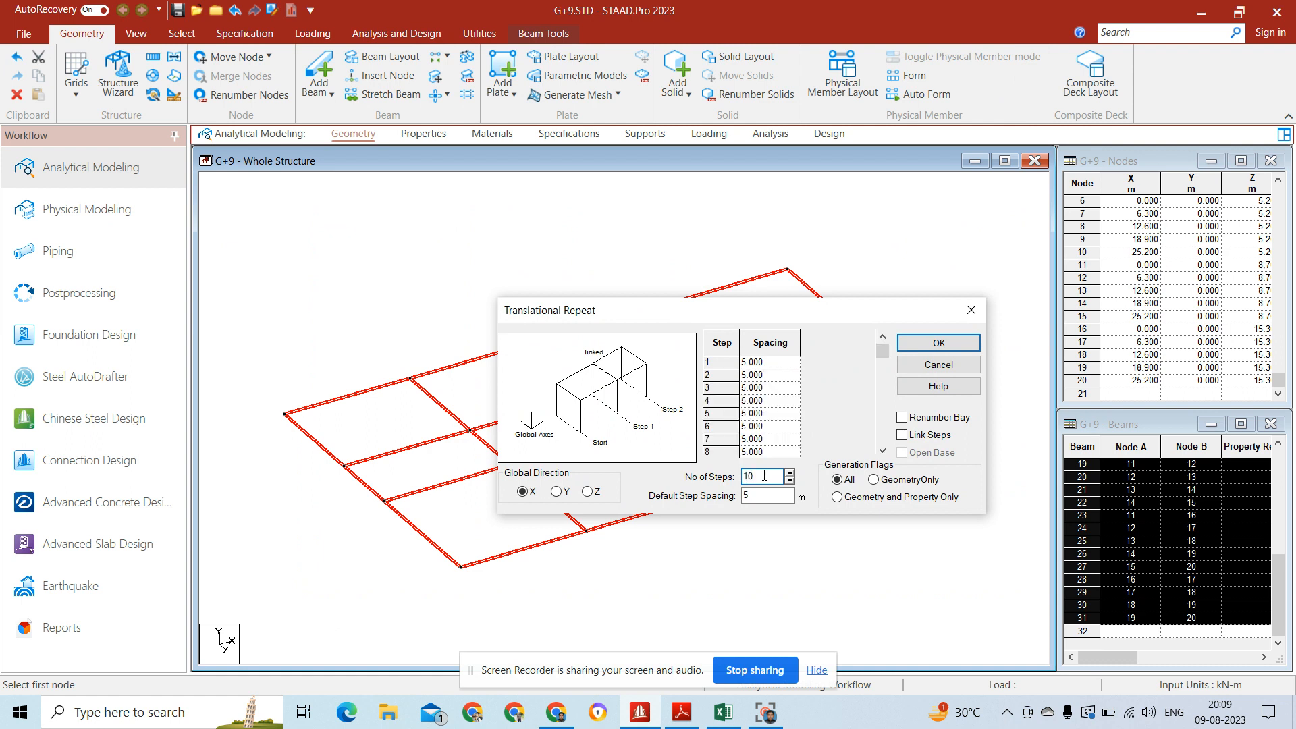
{"action": "left_click", "coordinate": [762, 496]}
{"action": "type", "text": "3"}
{"action": "left_click", "coordinate": [837, 425]}
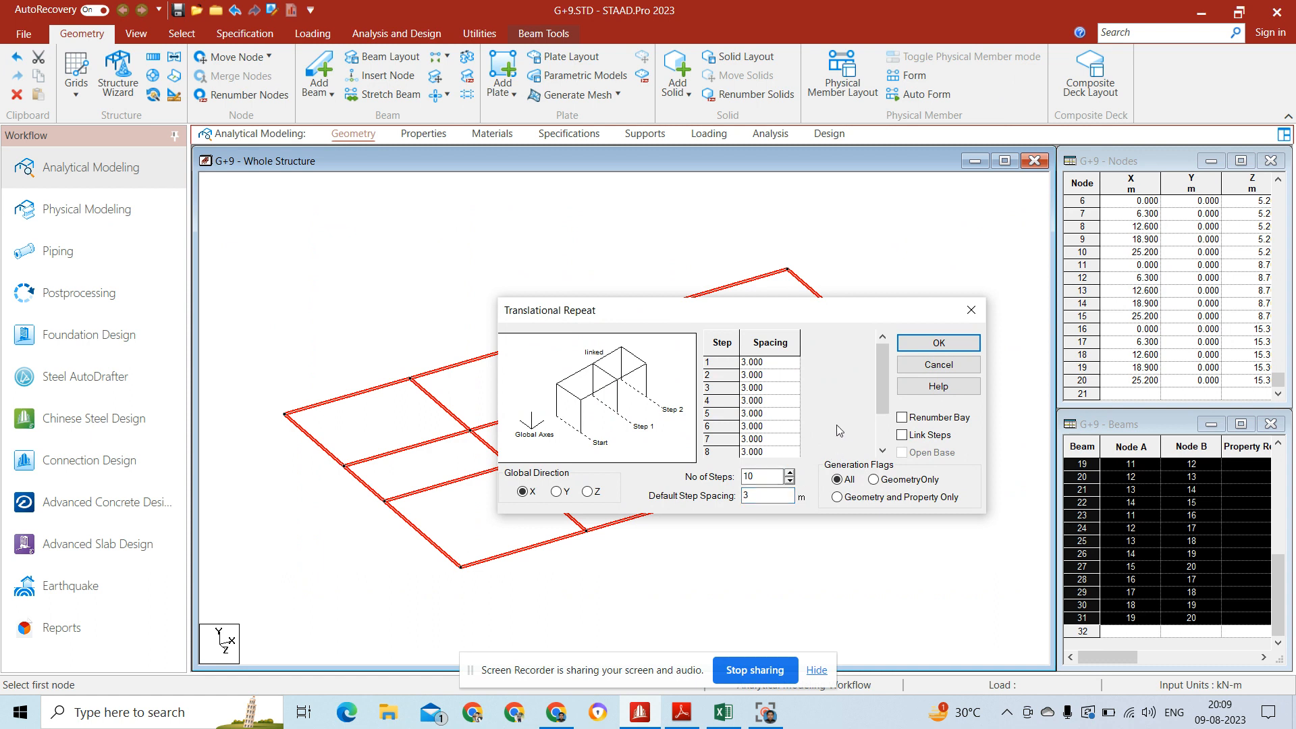
{"action": "left_click", "coordinate": [771, 363]}
{"action": "type", "text": "4"}
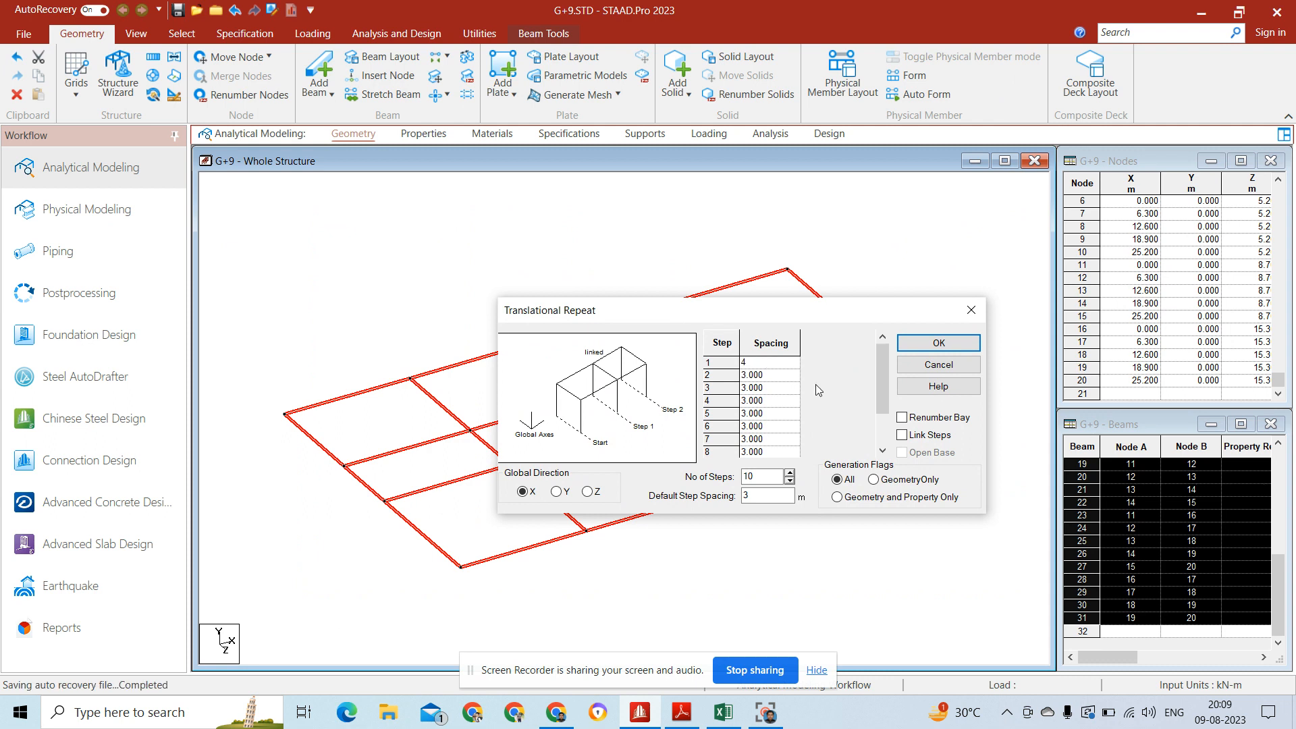
{"action": "left_click", "coordinate": [903, 435]}
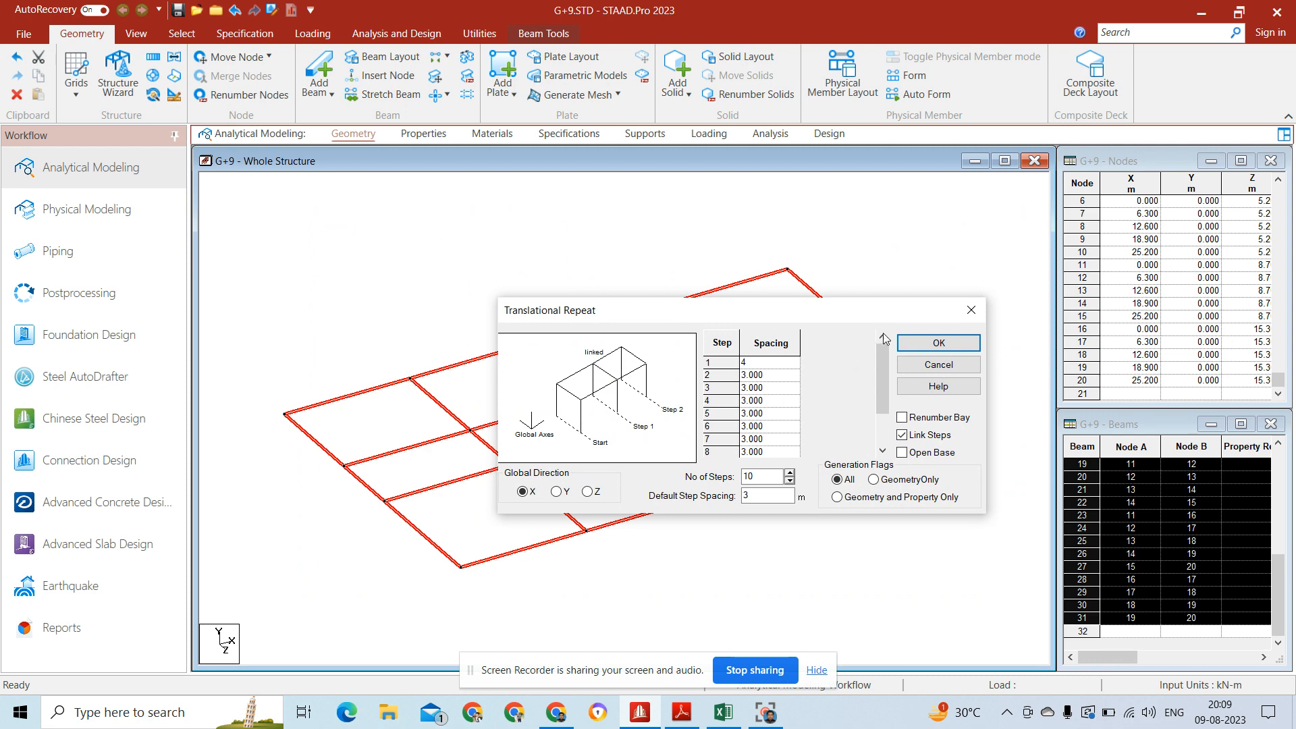
{"action": "left_click", "coordinate": [961, 345]}
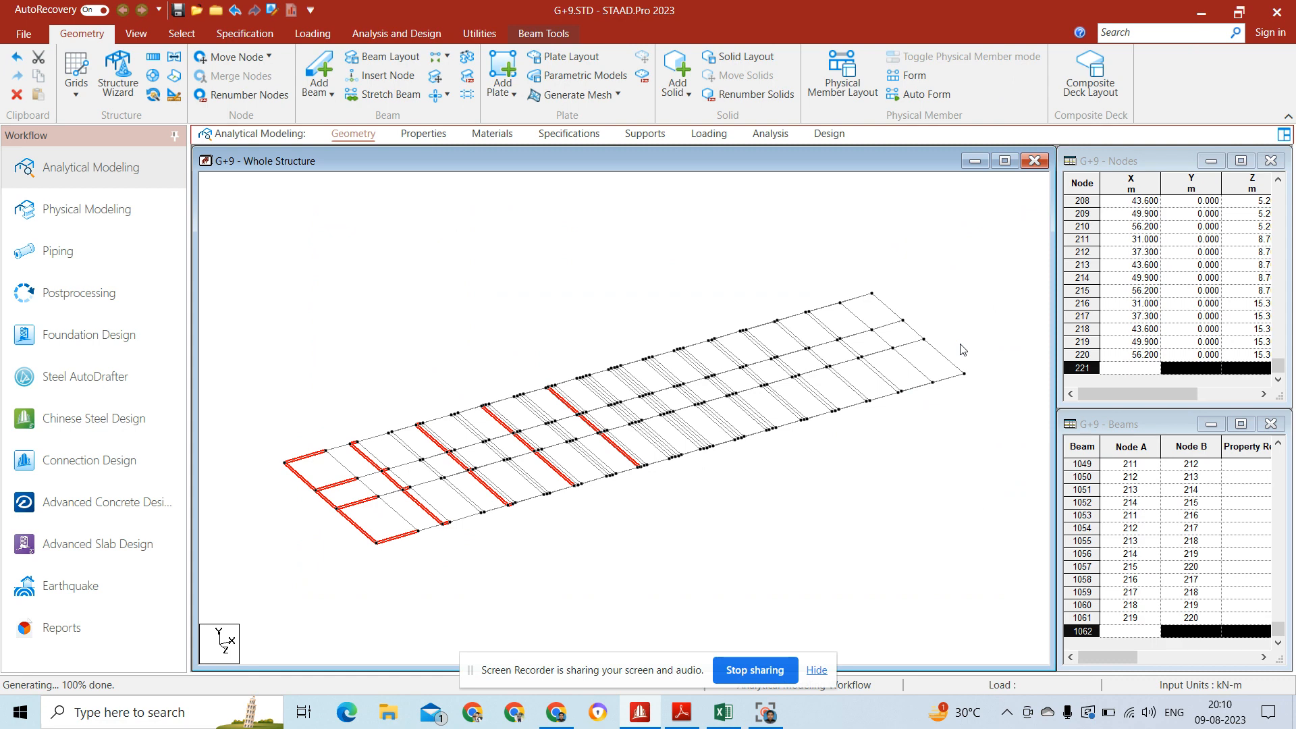
Step: Isolate the selected beams, redisplay the whole structure and undo the repeat along global X back to the single floor grid
{"action": "left_click", "coordinate": [174, 34]}
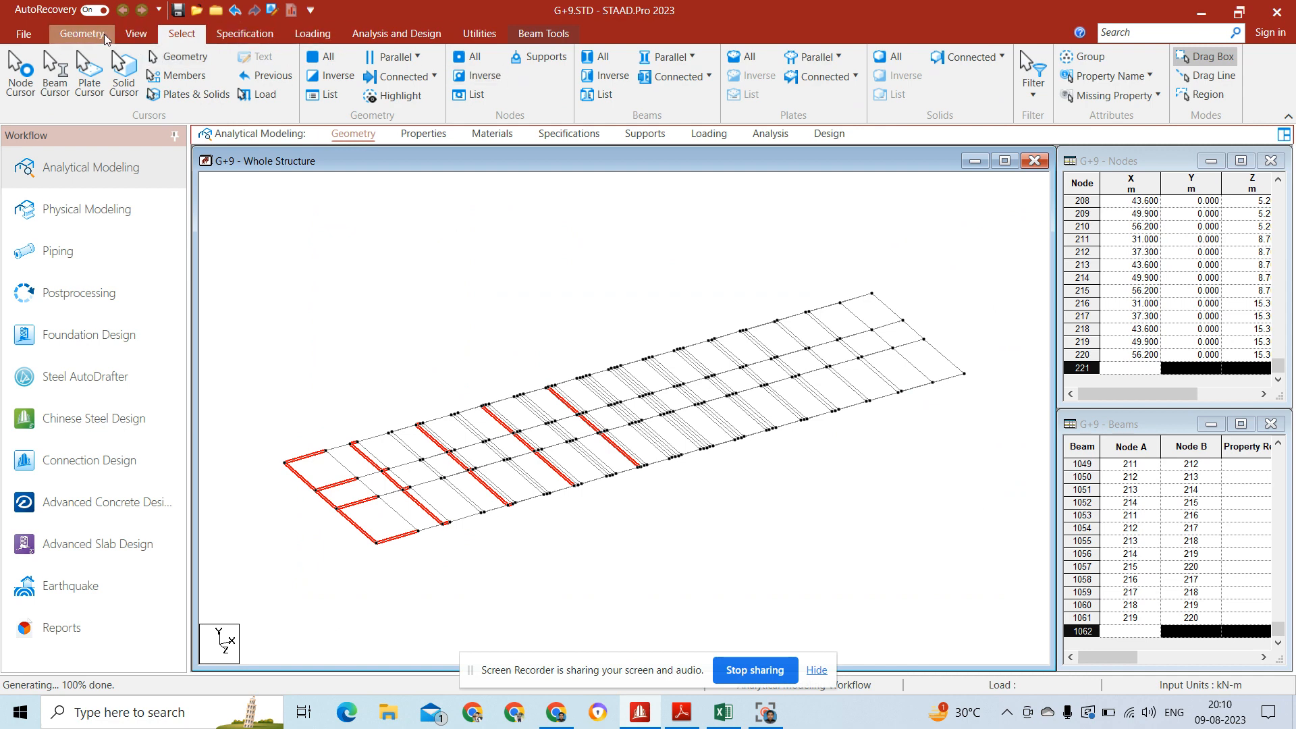
{"action": "left_click", "coordinate": [136, 33]}
{"action": "left_click", "coordinate": [516, 94]}
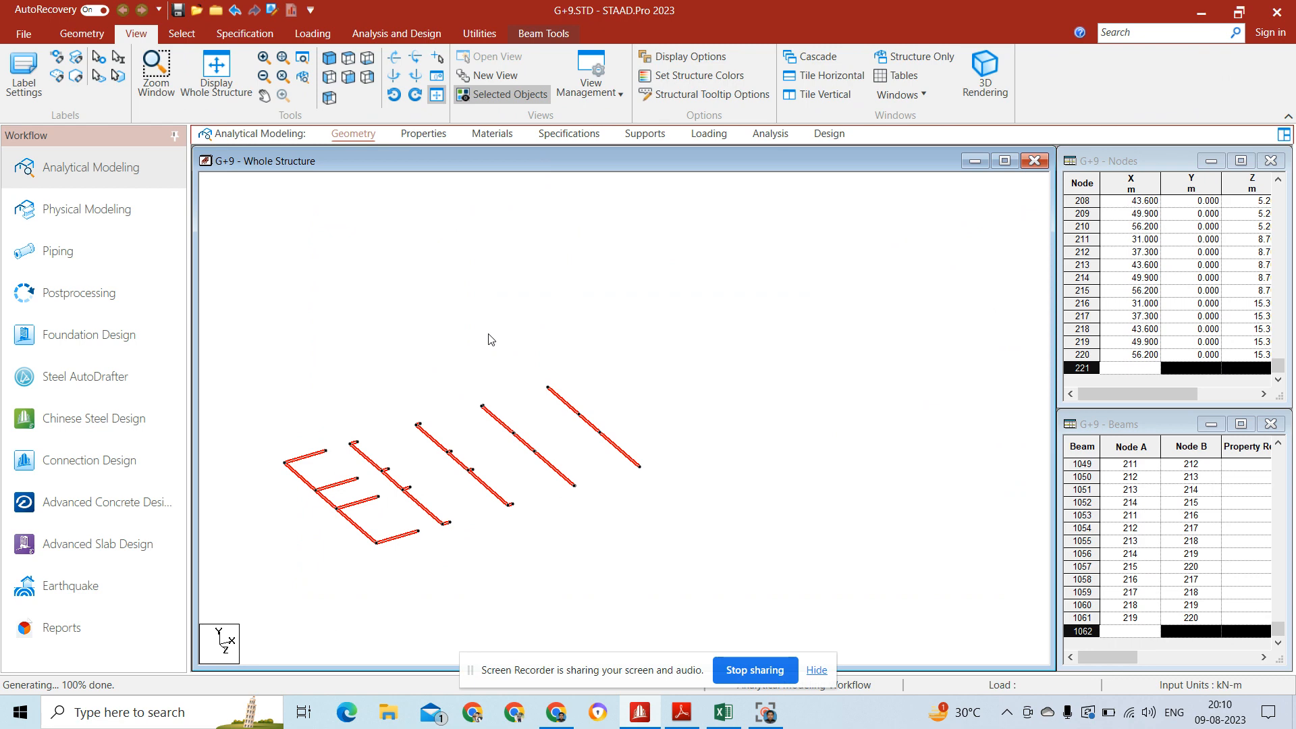
{"action": "left_click", "coordinate": [216, 75]}
{"action": "key", "text": "ctrl+z"}
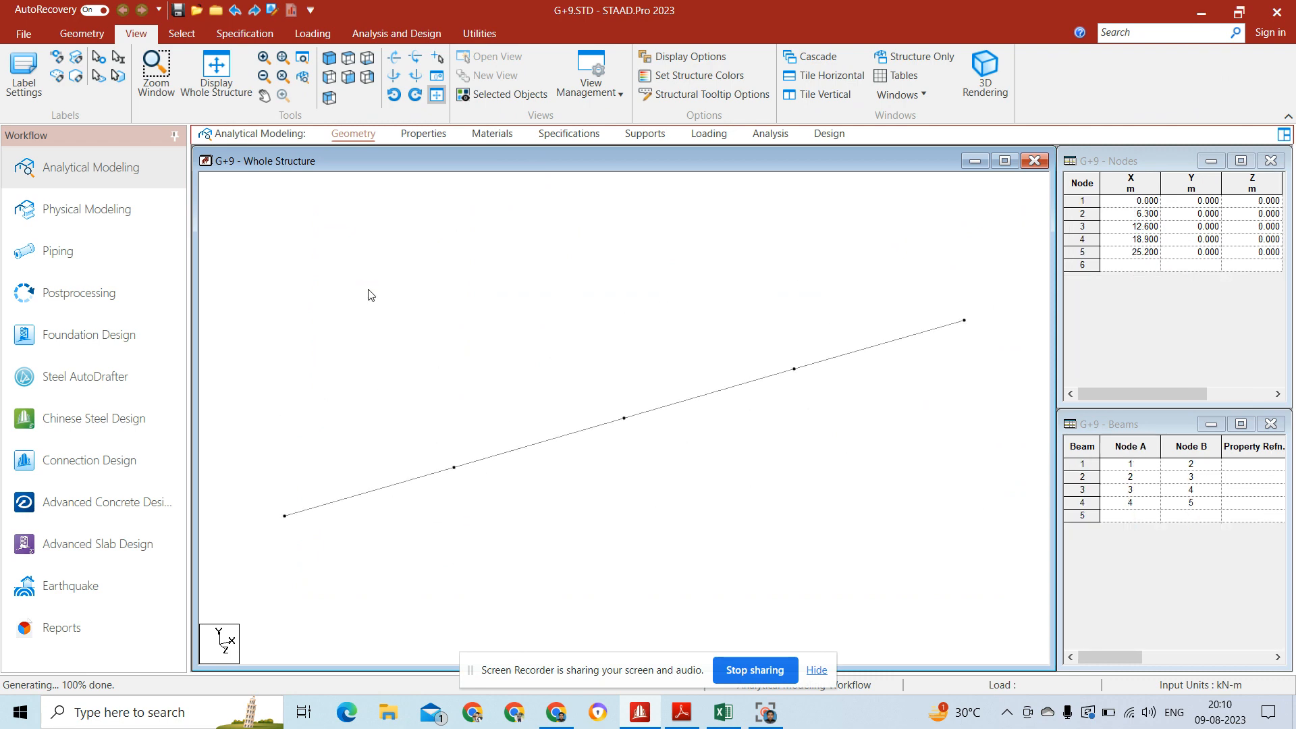
{"action": "key", "text": "ctrl+y"}
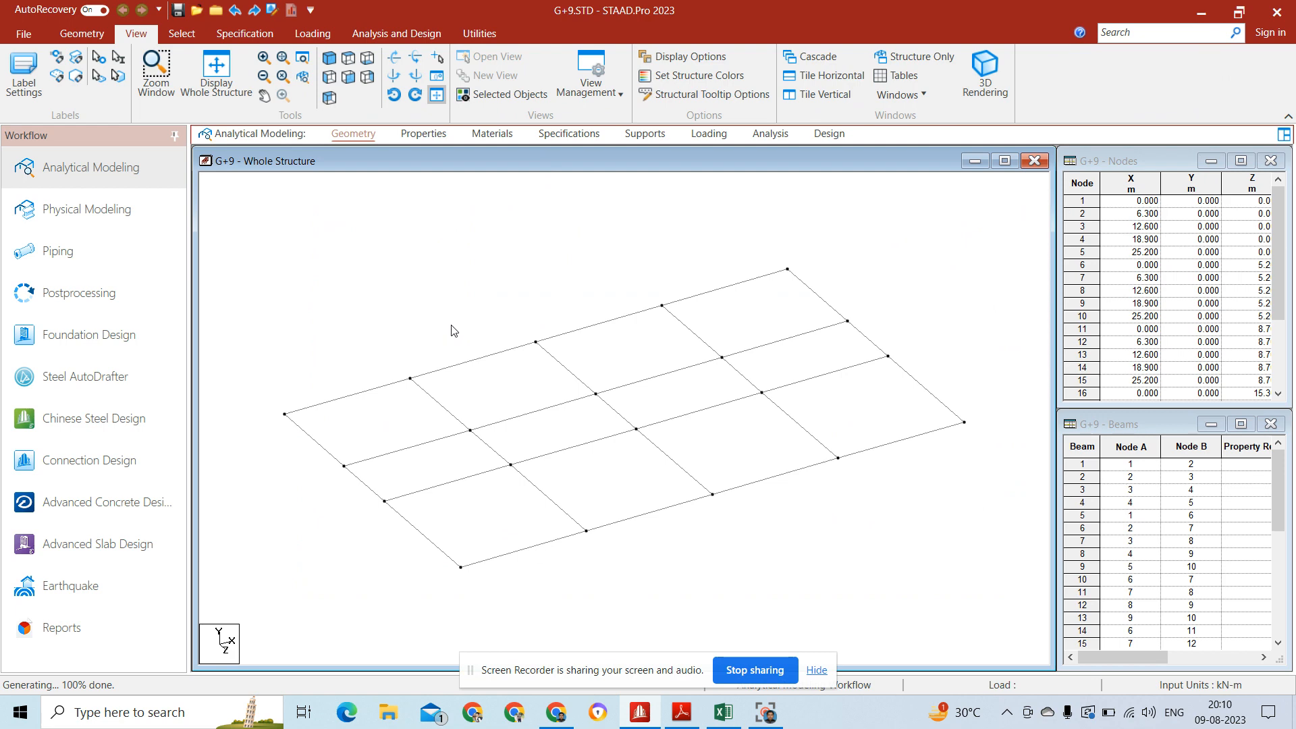
Step: Select all the floor beams and set up a Translational Repeat with 10 steps and a default spacing of 3 m
{"action": "left_click", "coordinate": [98, 37]}
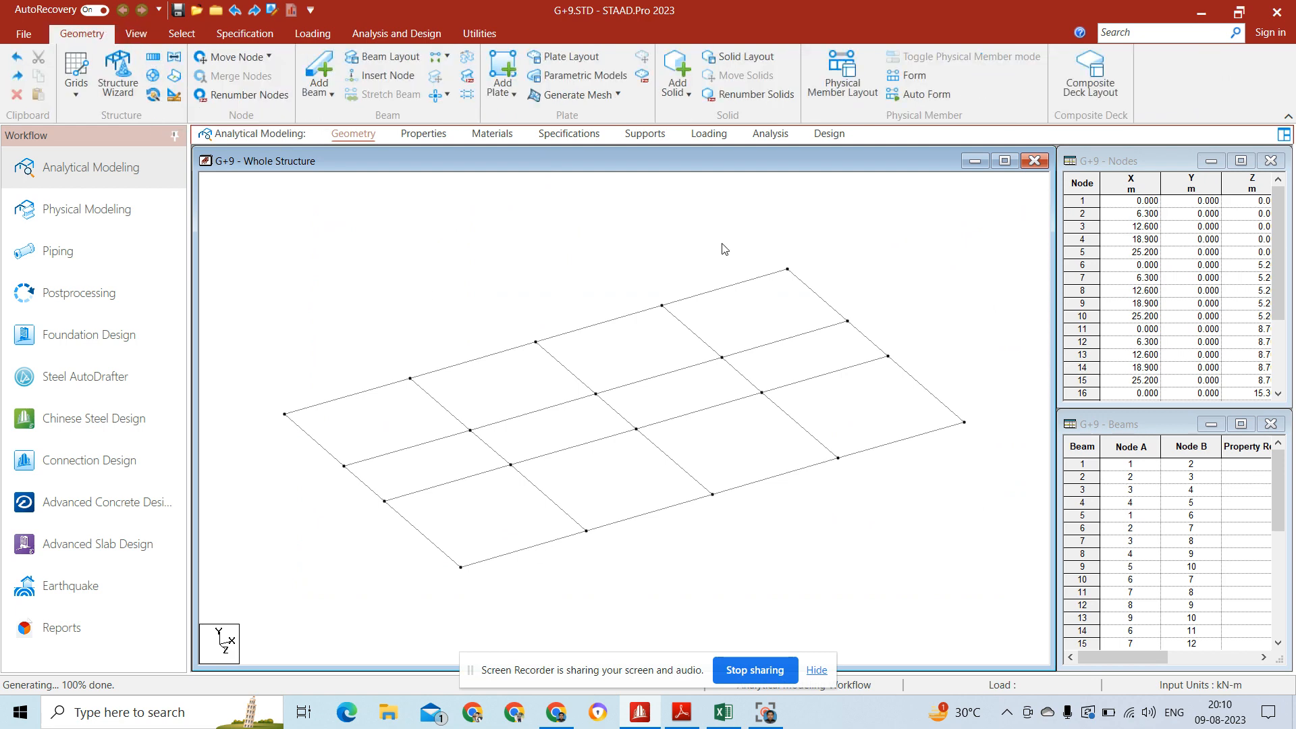
{"action": "left_click_drag", "start_coordinate": [999, 211], "coordinate": [261, 613]}
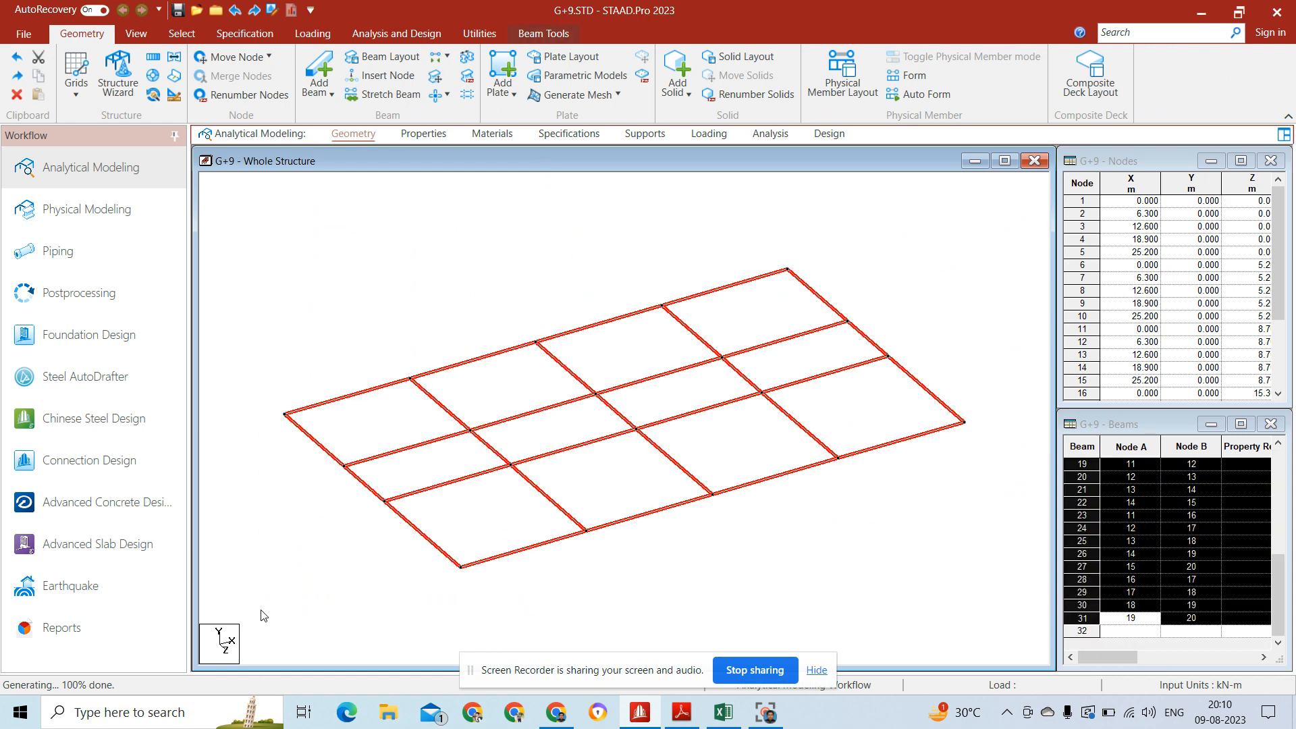
{"action": "left_click", "coordinate": [153, 57]}
{"action": "double_click", "coordinate": [763, 477]}
{"action": "type", "text": "10"}
{"action": "left_click", "coordinate": [781, 498]}
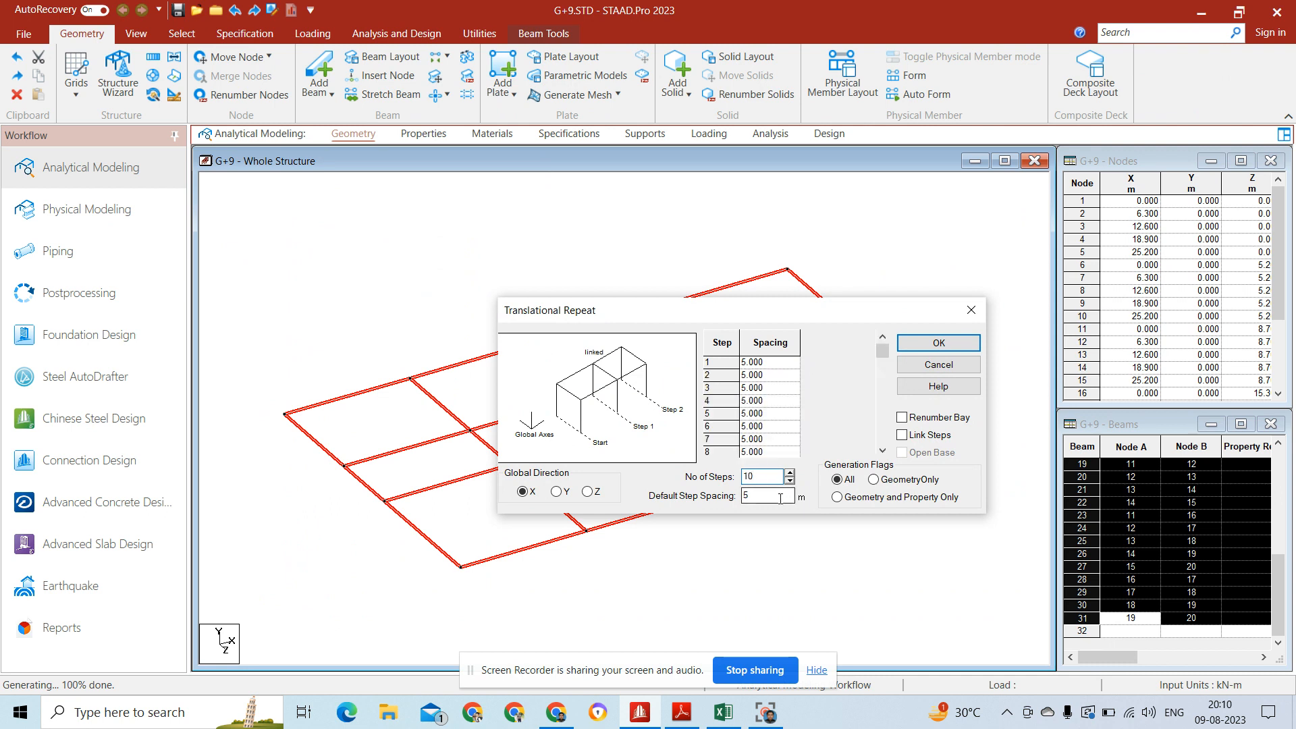
{"action": "type", "text": "3"}
Step: Set the first step spacing to 4 m, link the steps and generate the storeys along global Y
{"action": "left_click", "coordinate": [775, 366]}
{"action": "type", "text": "4"}
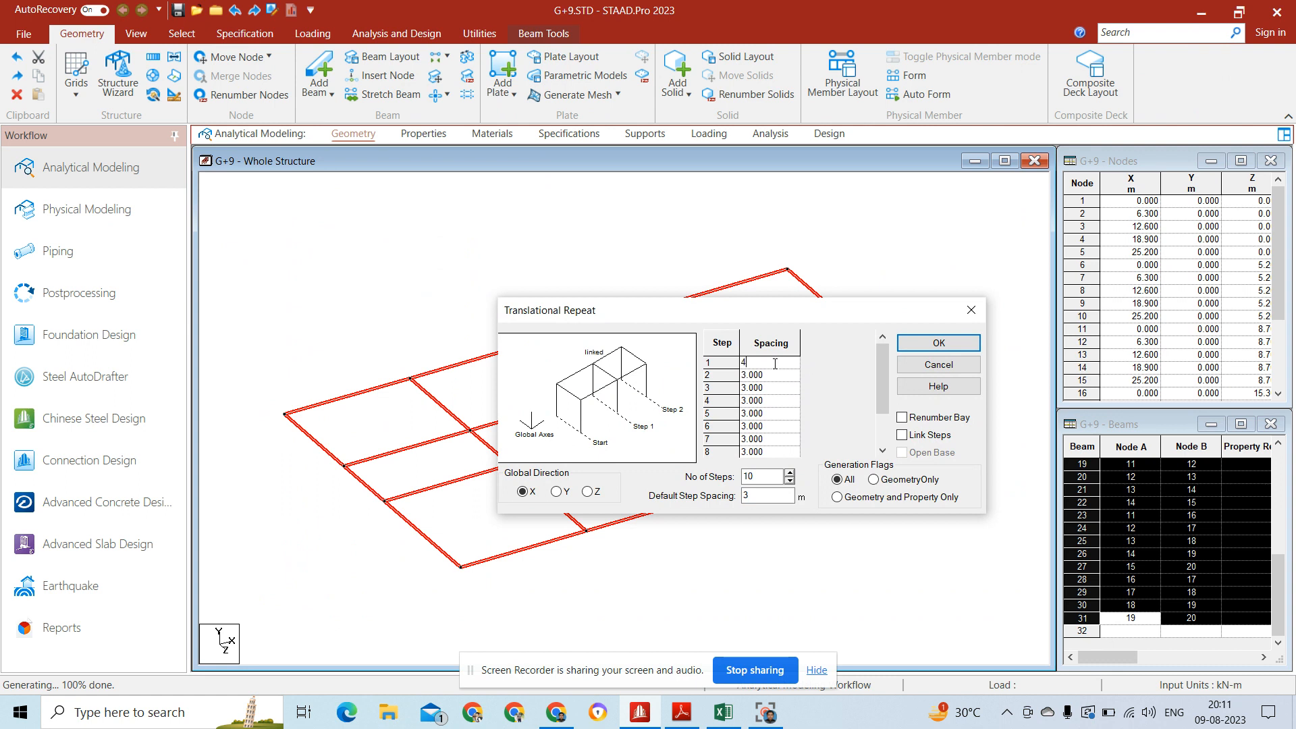
{"action": "left_click", "coordinate": [929, 438]}
{"action": "left_click", "coordinate": [556, 492]}
{"action": "left_click", "coordinate": [939, 343]}
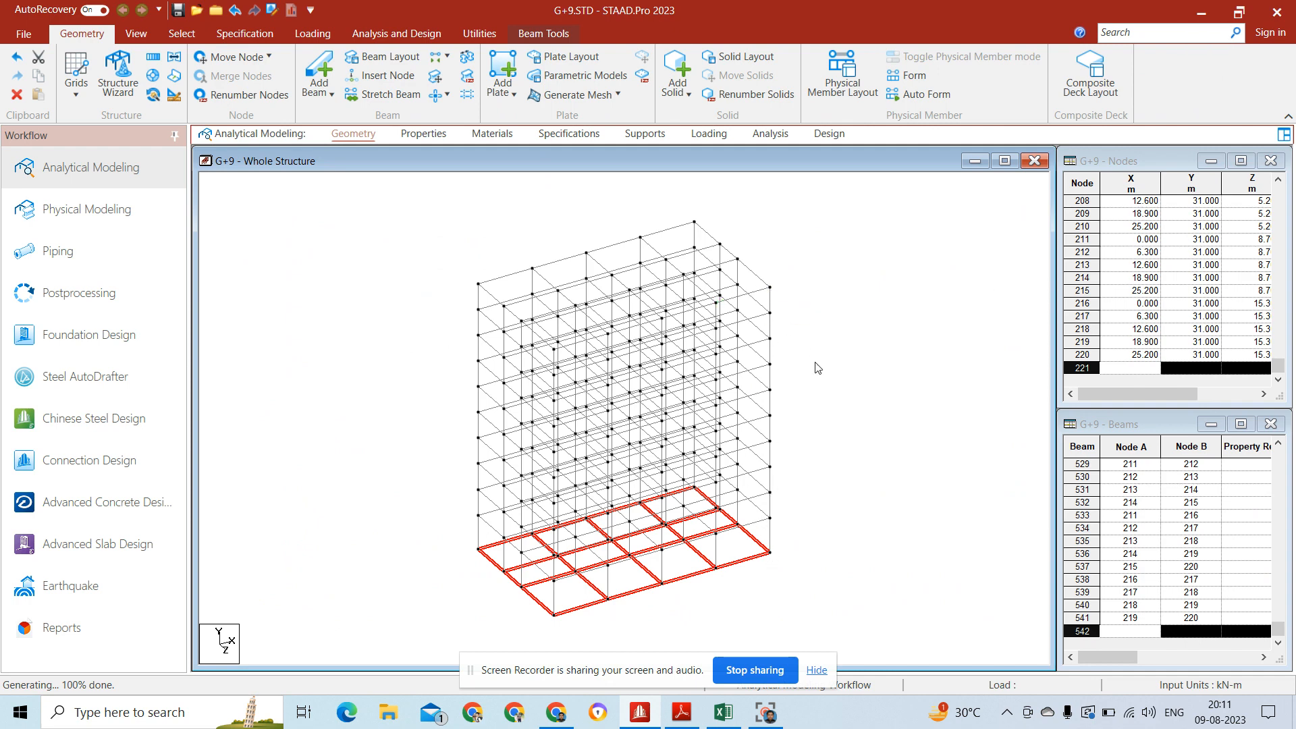
{"action": "left_click", "coordinate": [822, 378]}
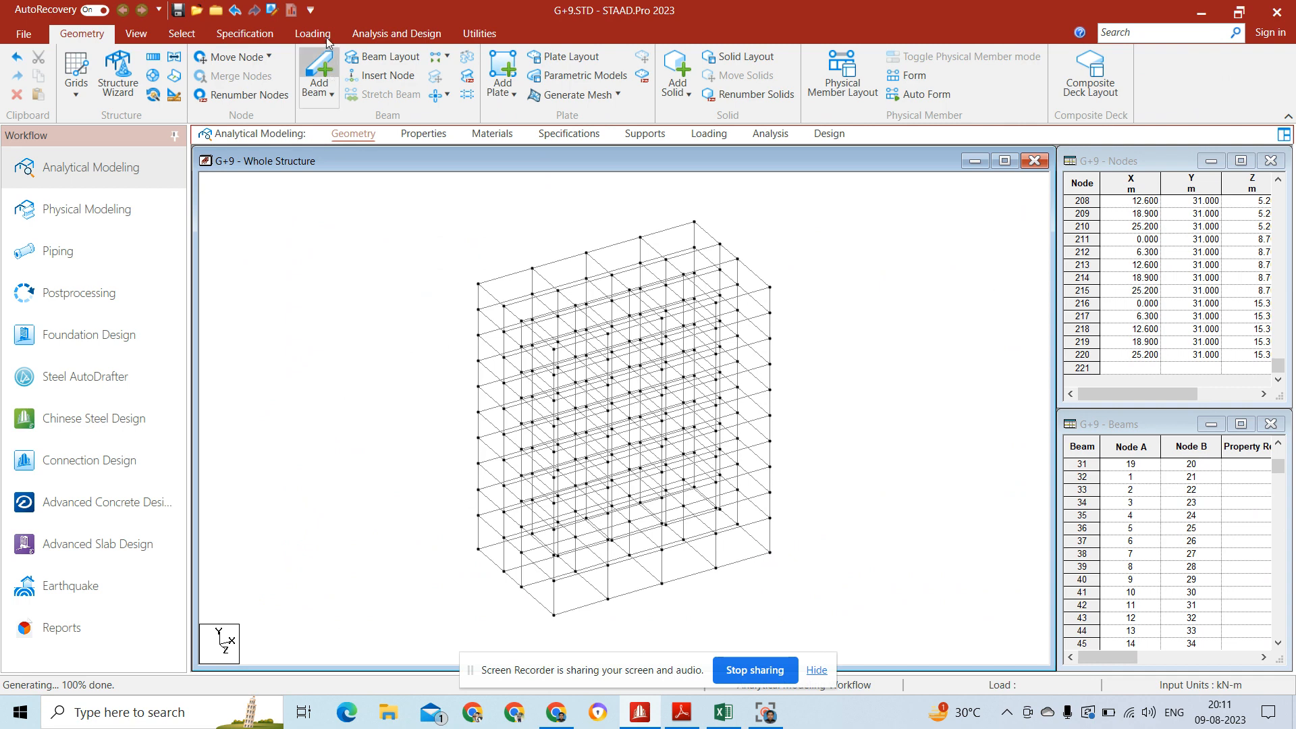
Step: Show the building in front elevation and select all the nodes at its base level
{"action": "left_click", "coordinate": [136, 35]}
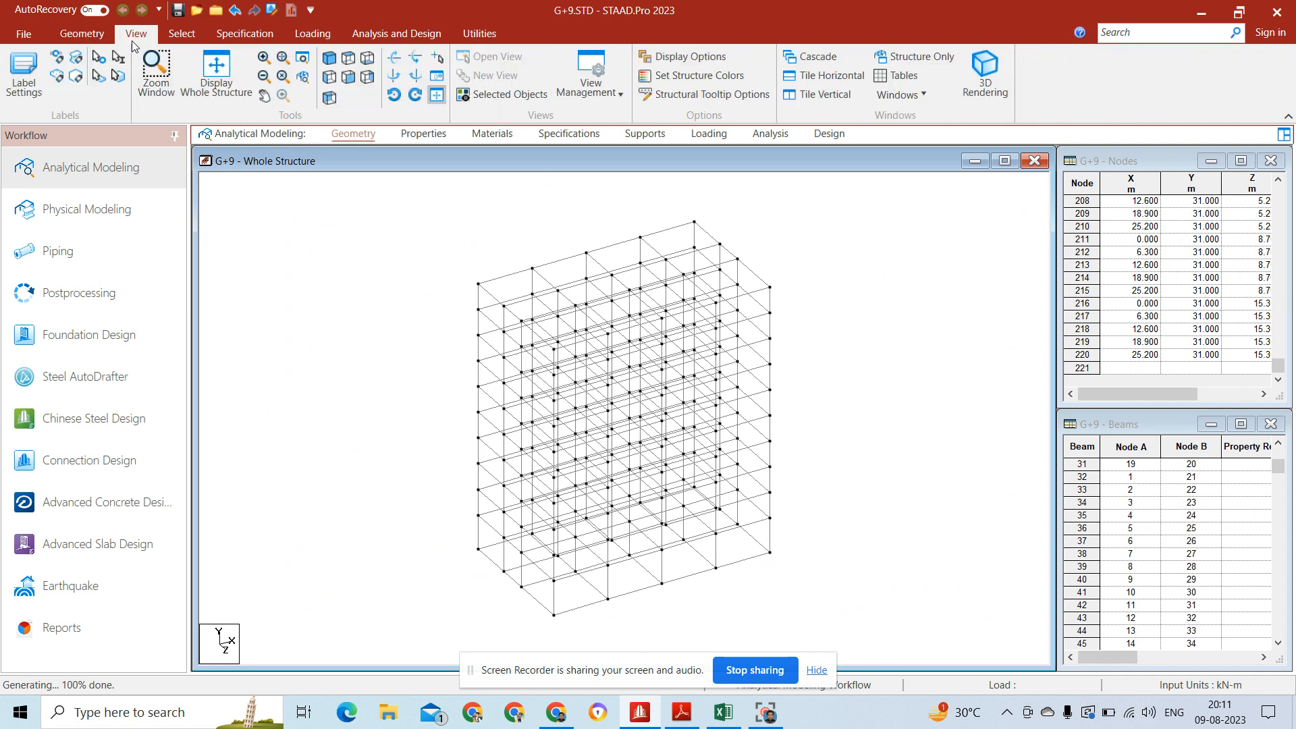
{"action": "left_click", "coordinate": [348, 76]}
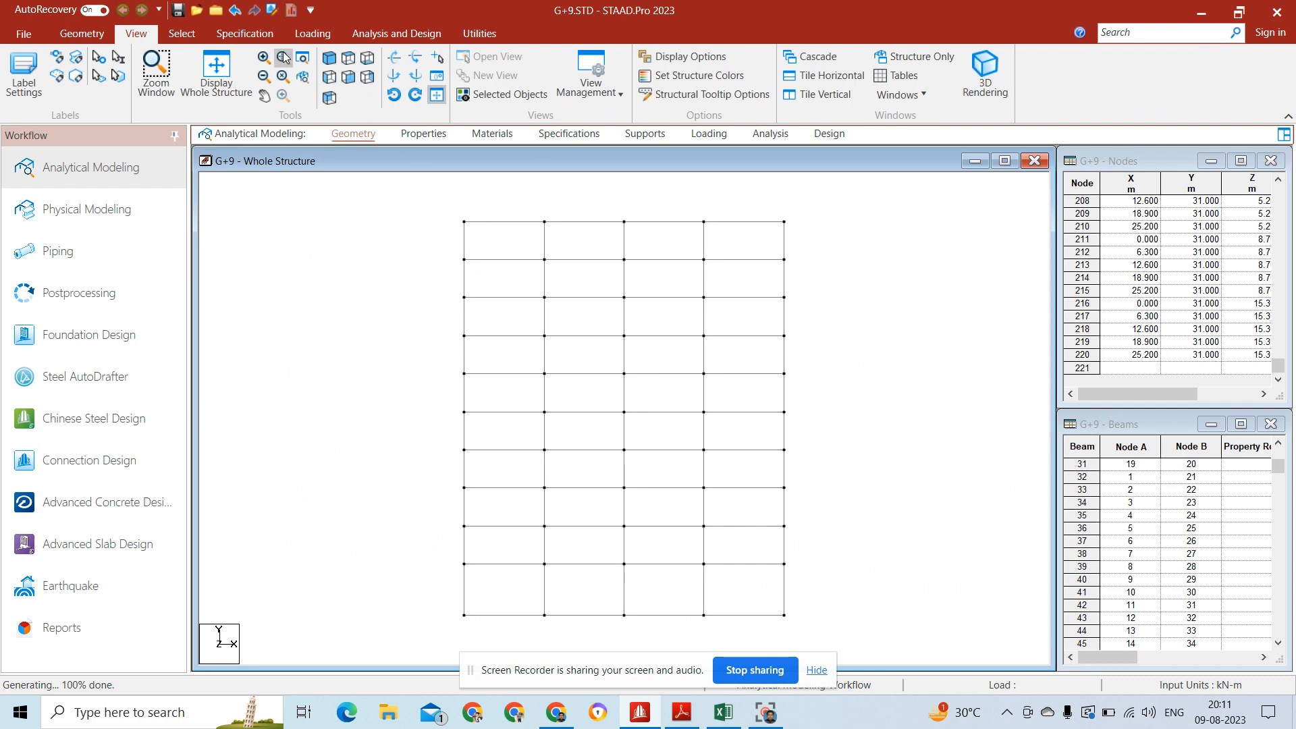
{"action": "left_click", "coordinate": [183, 33]}
{"action": "left_click", "coordinate": [31, 74]}
{"action": "left_click_drag", "start_coordinate": [431, 600], "coordinate": [837, 638]}
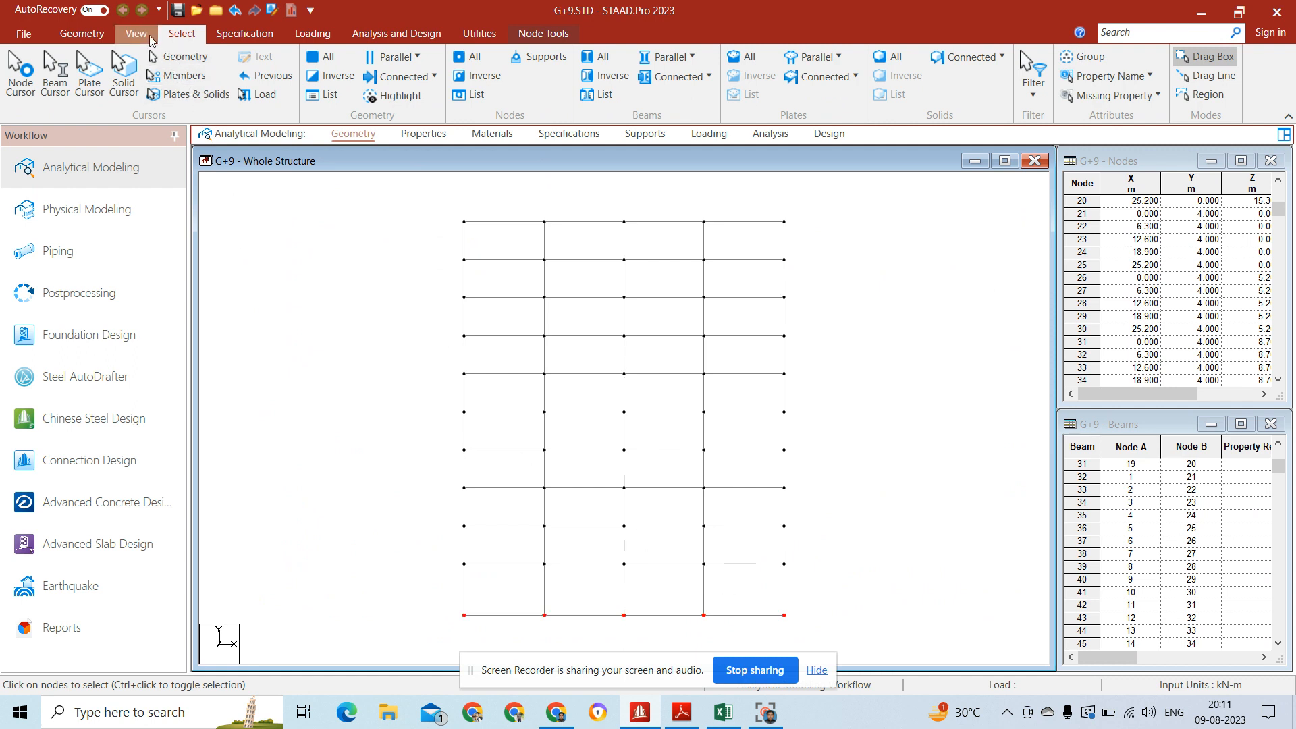
Step: Set up a Translational Repeat of the selected base nodes along global Y with one step and a default spacing of -1.5 m
{"action": "left_click", "coordinate": [150, 37]}
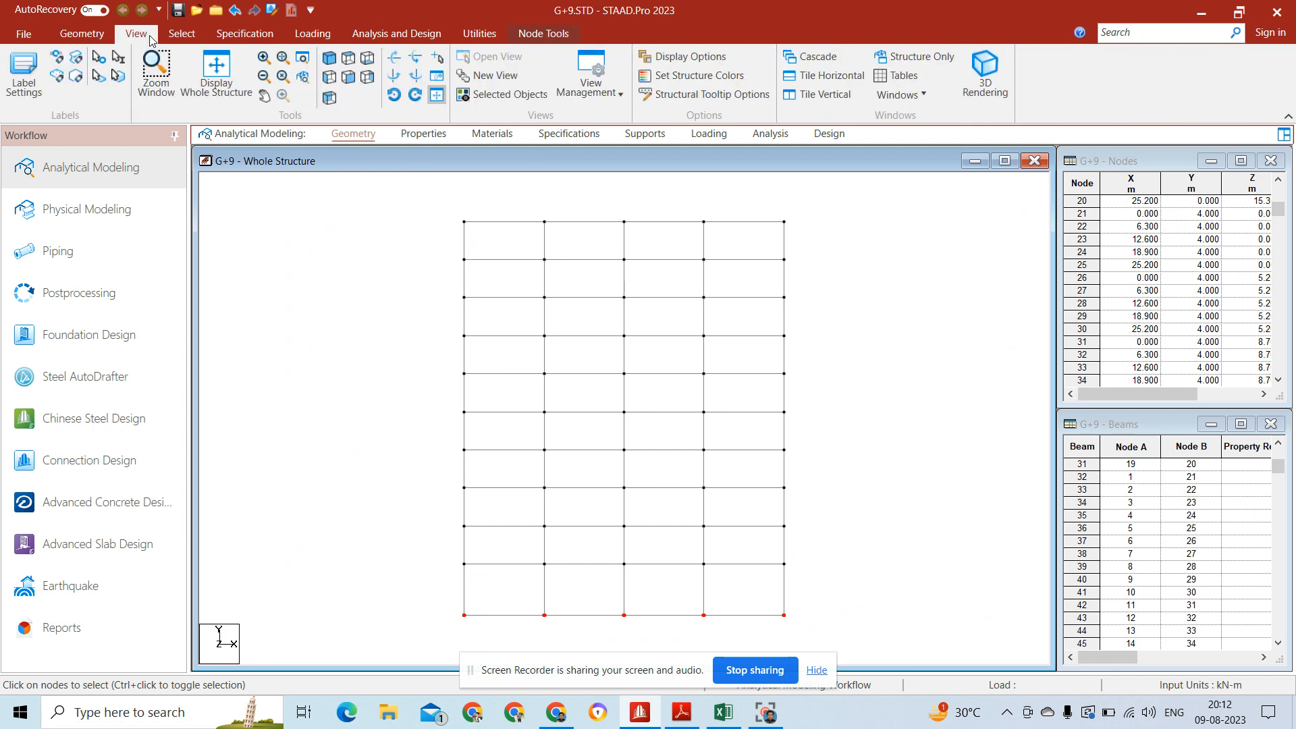
{"action": "left_click", "coordinate": [330, 58]}
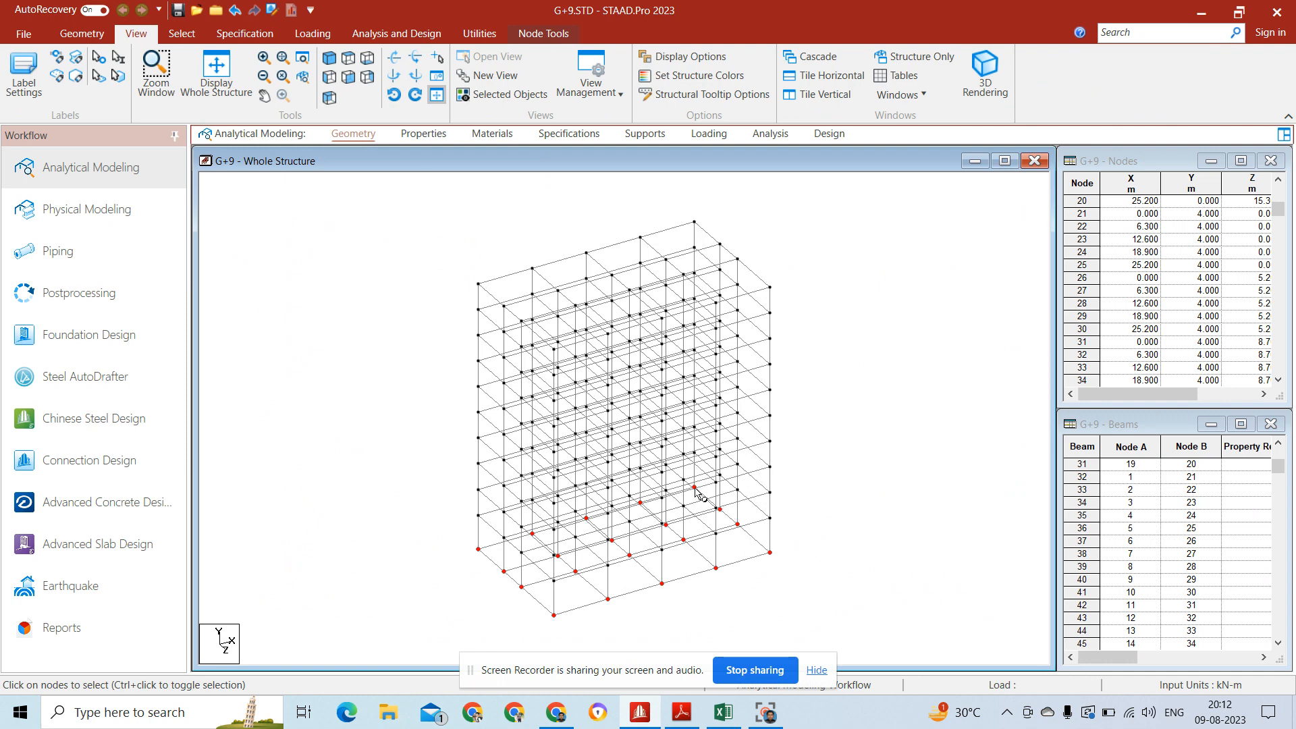
{"action": "left_click", "coordinate": [102, 35]}
{"action": "left_click", "coordinate": [154, 59]}
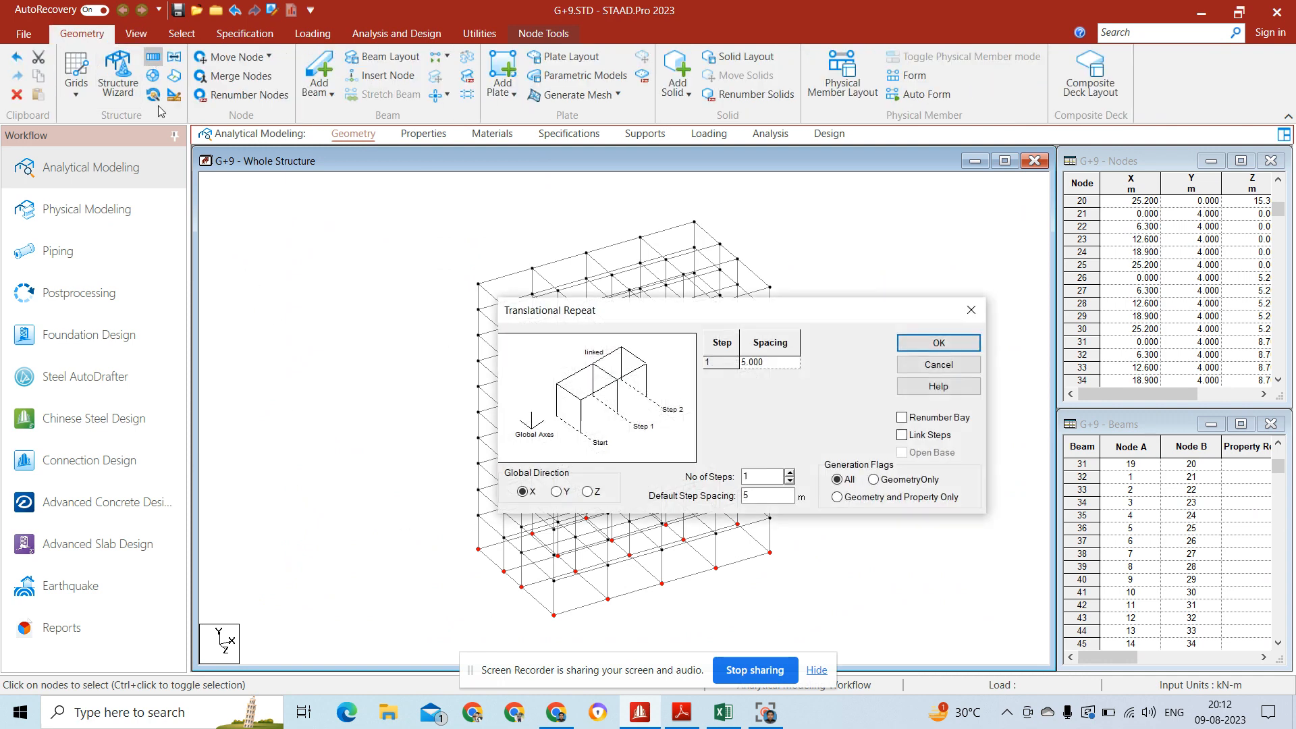
{"action": "left_click", "coordinate": [557, 494]}
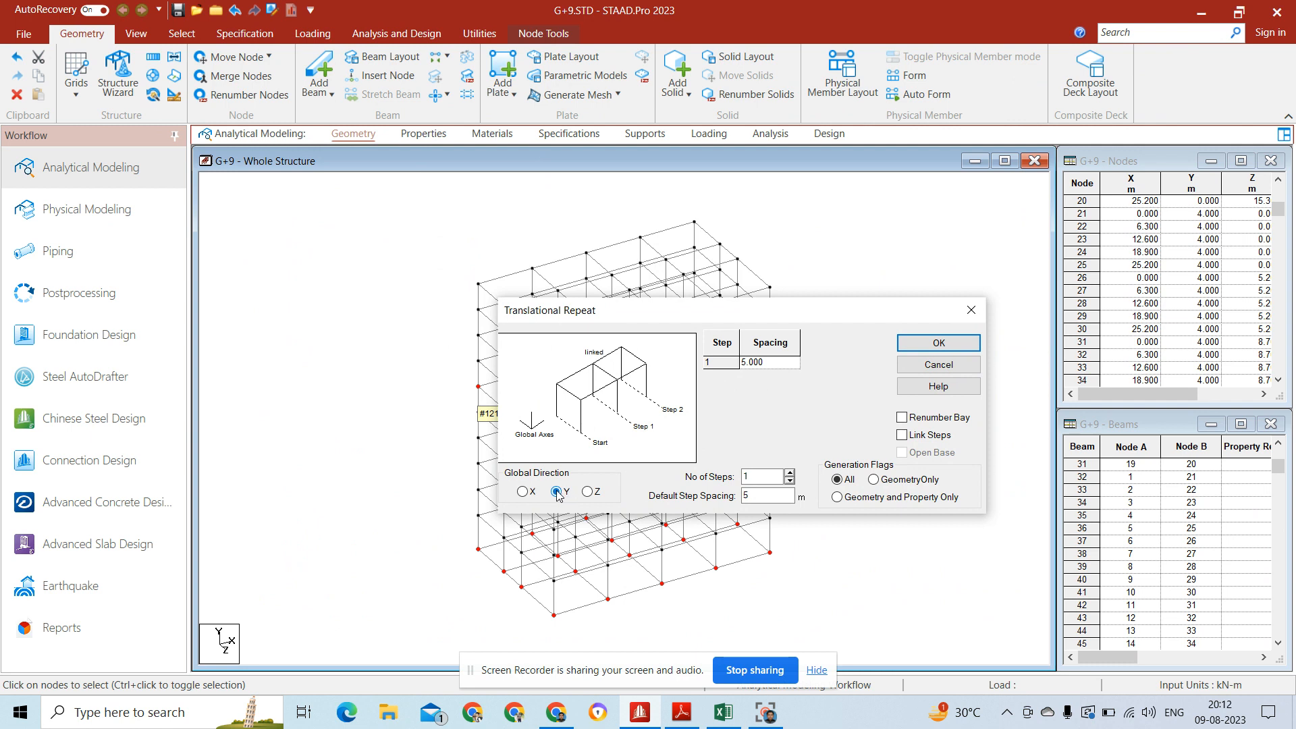
{"action": "key", "text": "Tab"}
{"action": "left_click", "coordinate": [762, 495]}
{"action": "type", "text": "-1.5"}
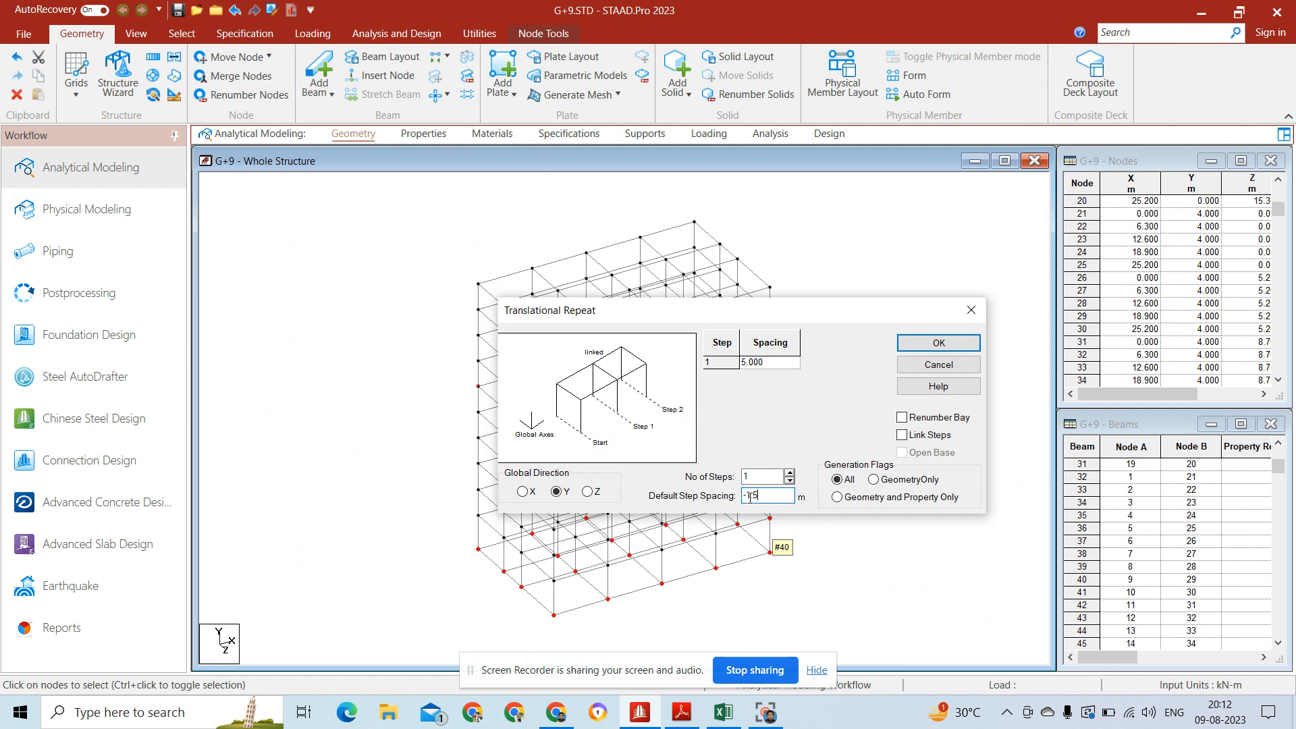
{"action": "left_click_drag", "start_coordinate": [815, 316], "coordinate": [1018, 219]}
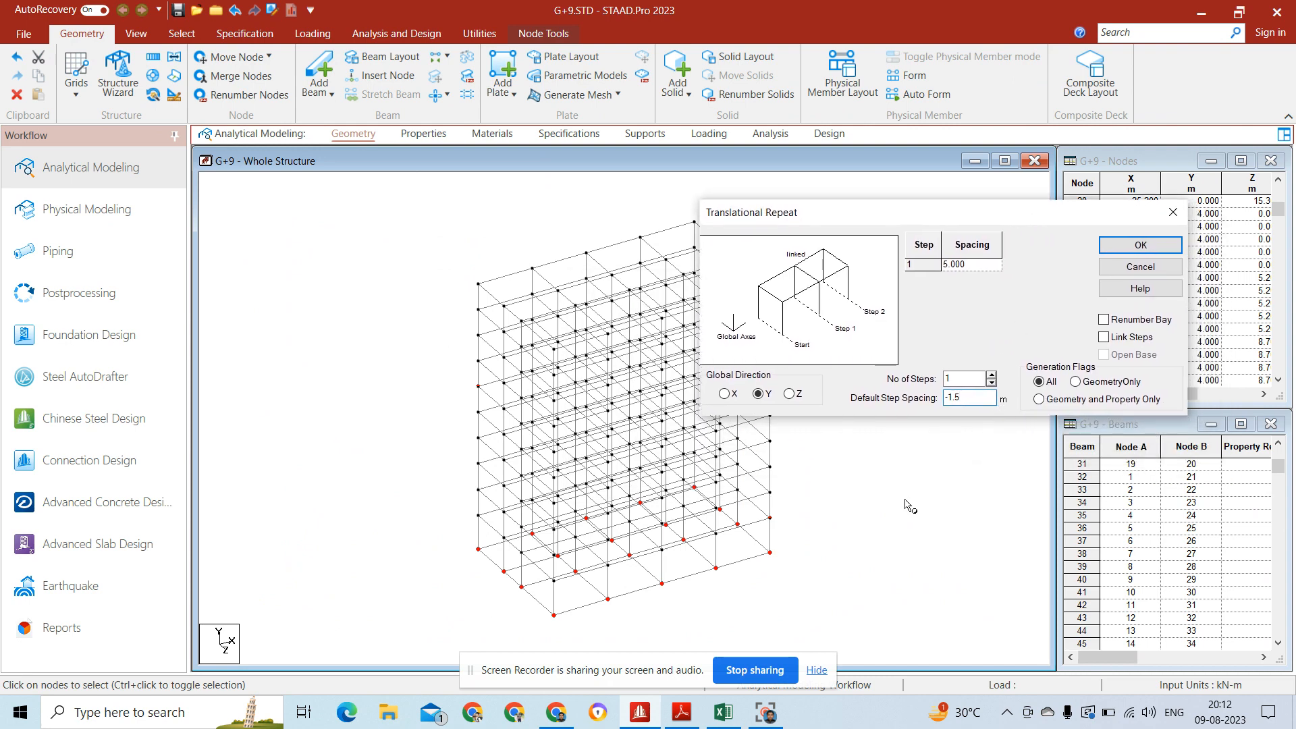
Step: Reselect the base-level nodes in front elevation, link the steps and generate the column stubs below the base grid
{"action": "left_click", "coordinate": [841, 510]}
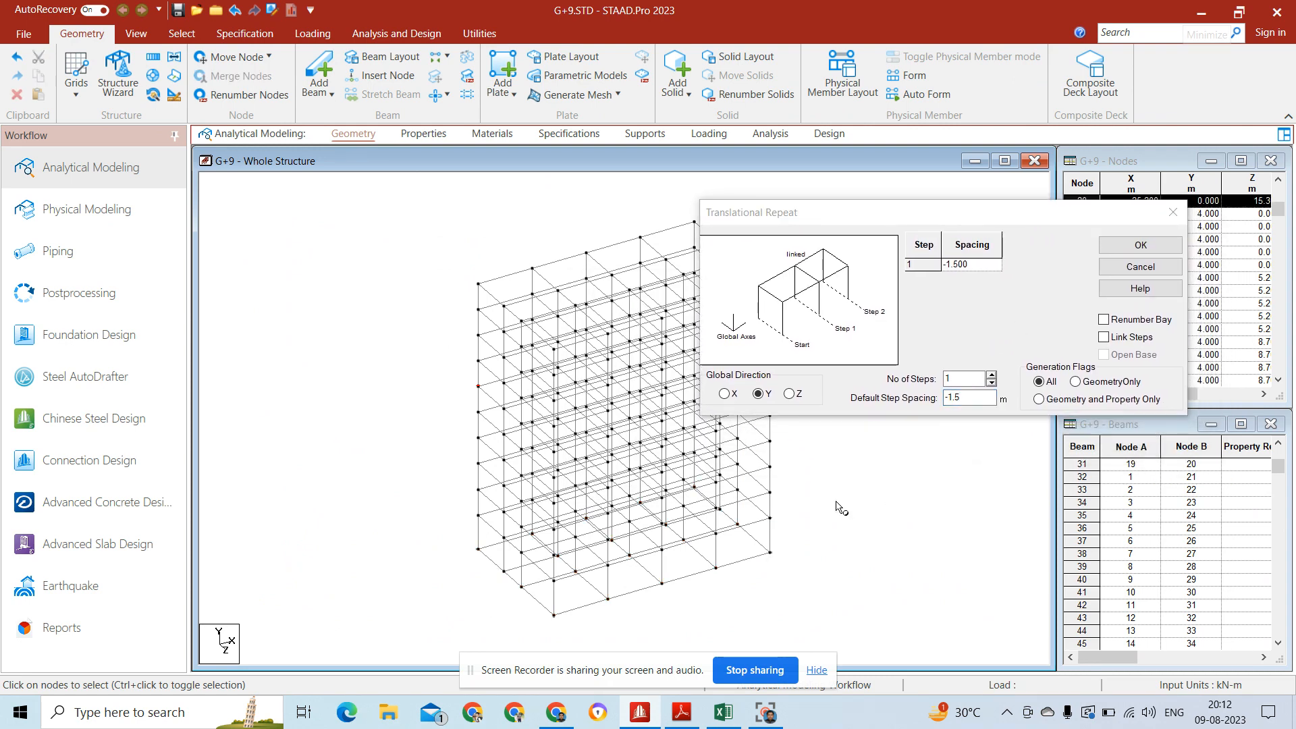
{"action": "left_click", "coordinate": [141, 35]}
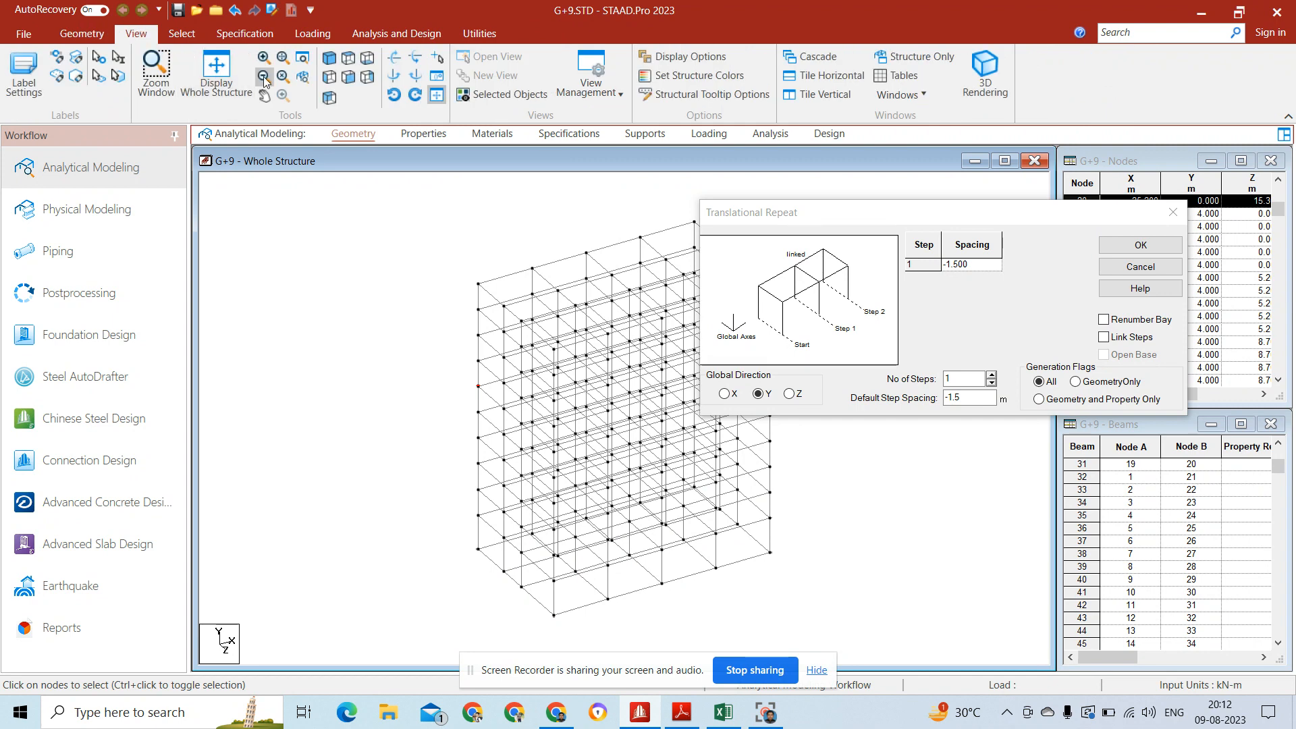
{"action": "left_click", "coordinate": [348, 76]}
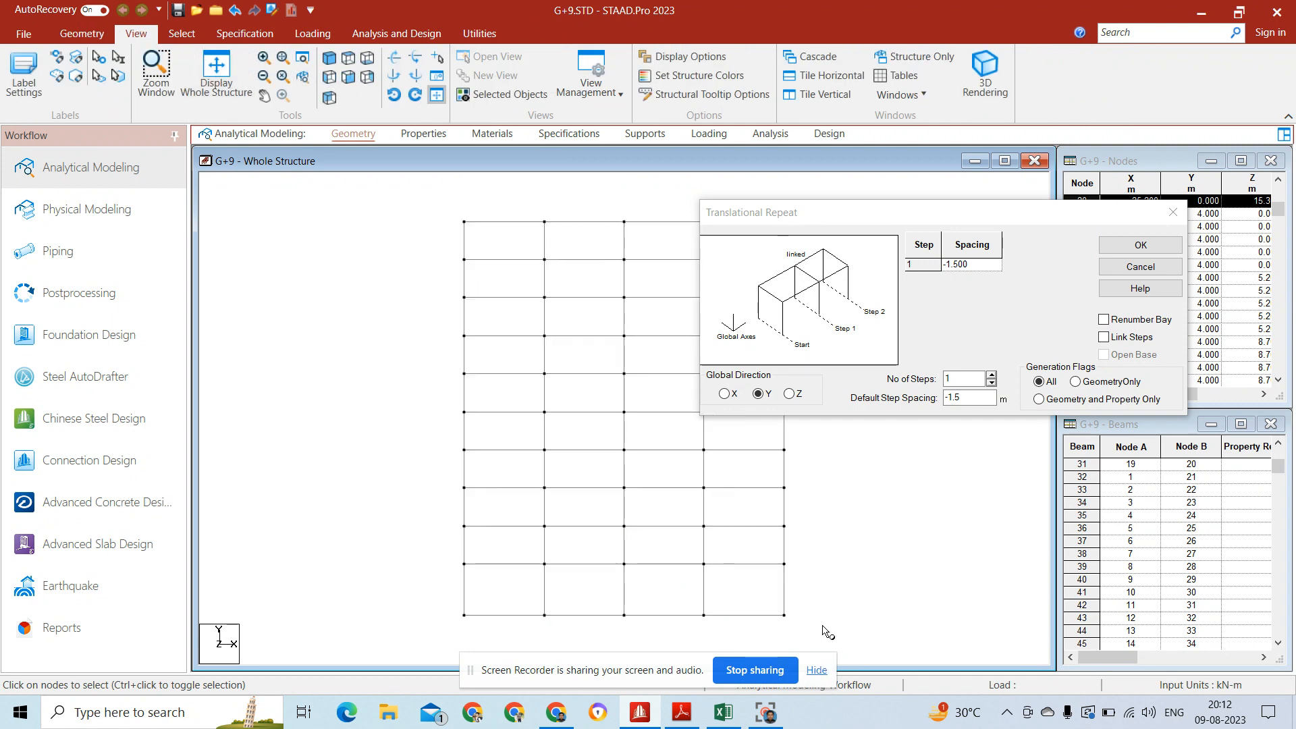
{"action": "left_click_drag", "start_coordinate": [824, 638], "coordinate": [439, 614]}
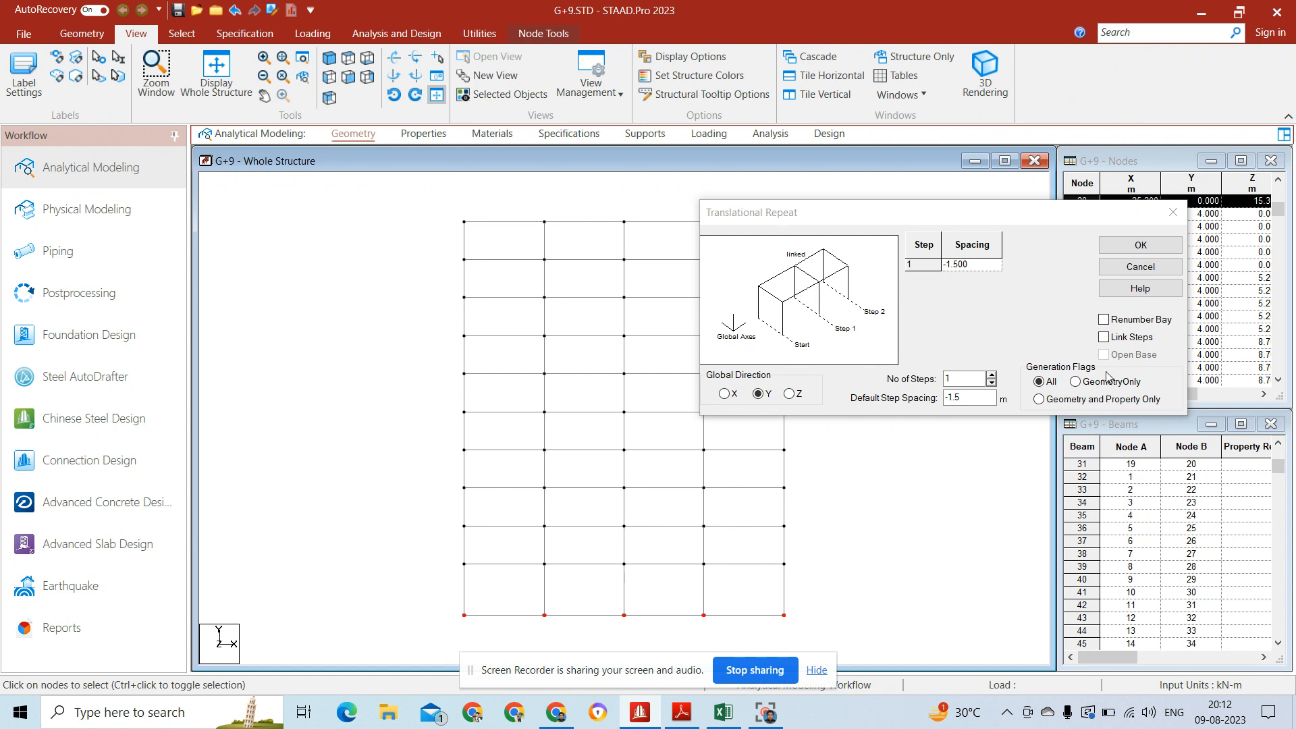
{"action": "left_click", "coordinate": [1105, 337]}
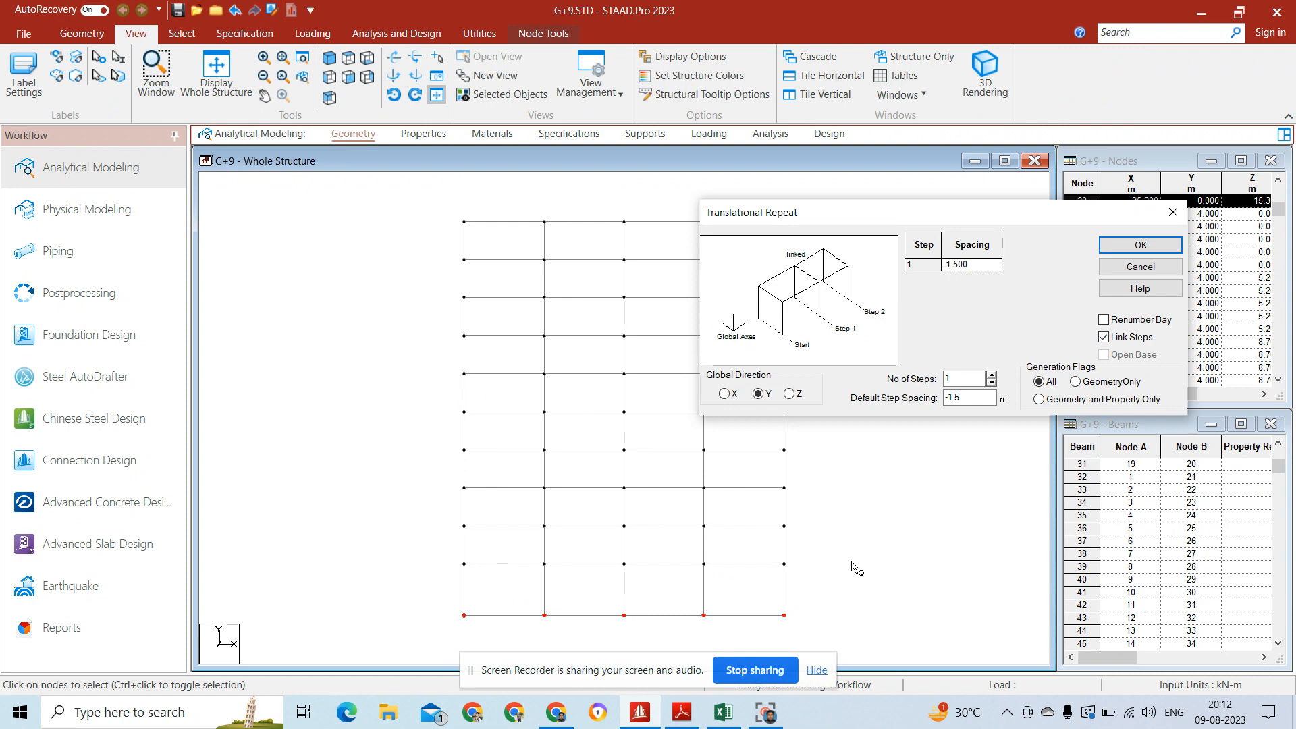
{"action": "left_click", "coordinate": [1125, 246]}
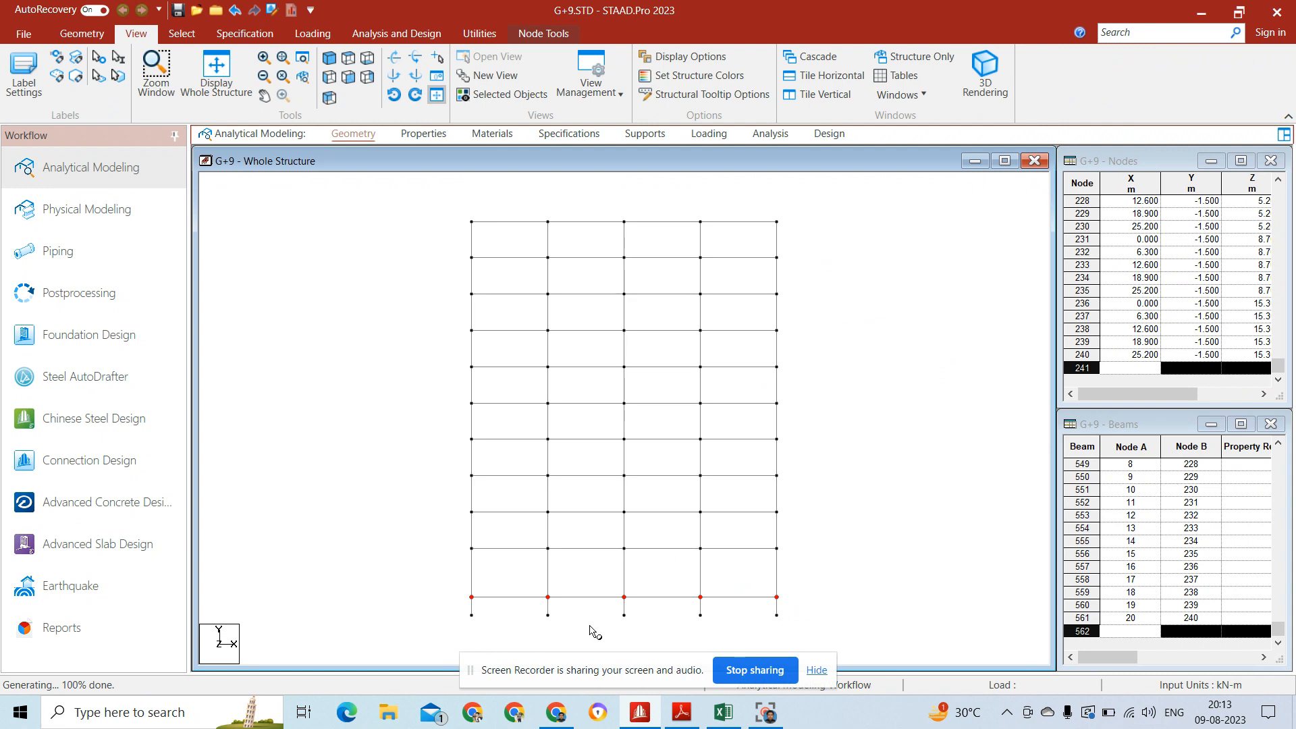
{"action": "left_click", "coordinate": [639, 624]}
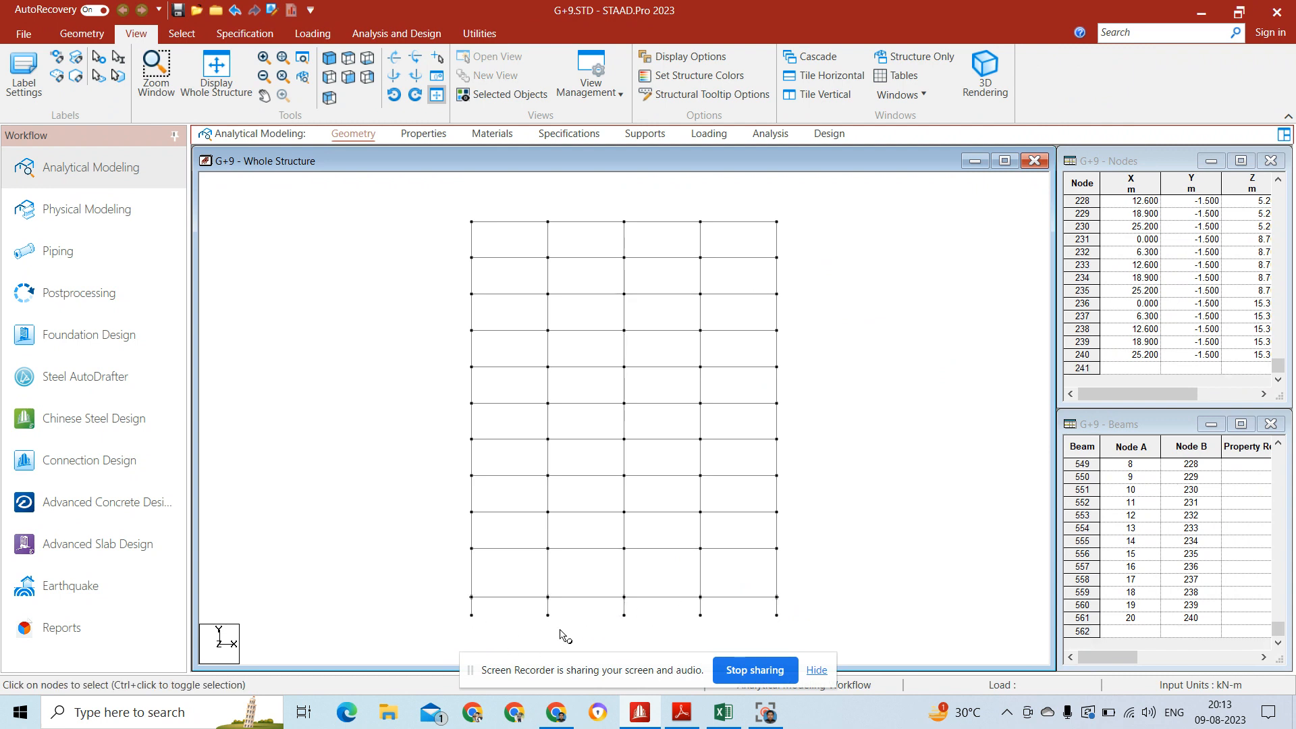
{"action": "left_click", "coordinate": [329, 58]}
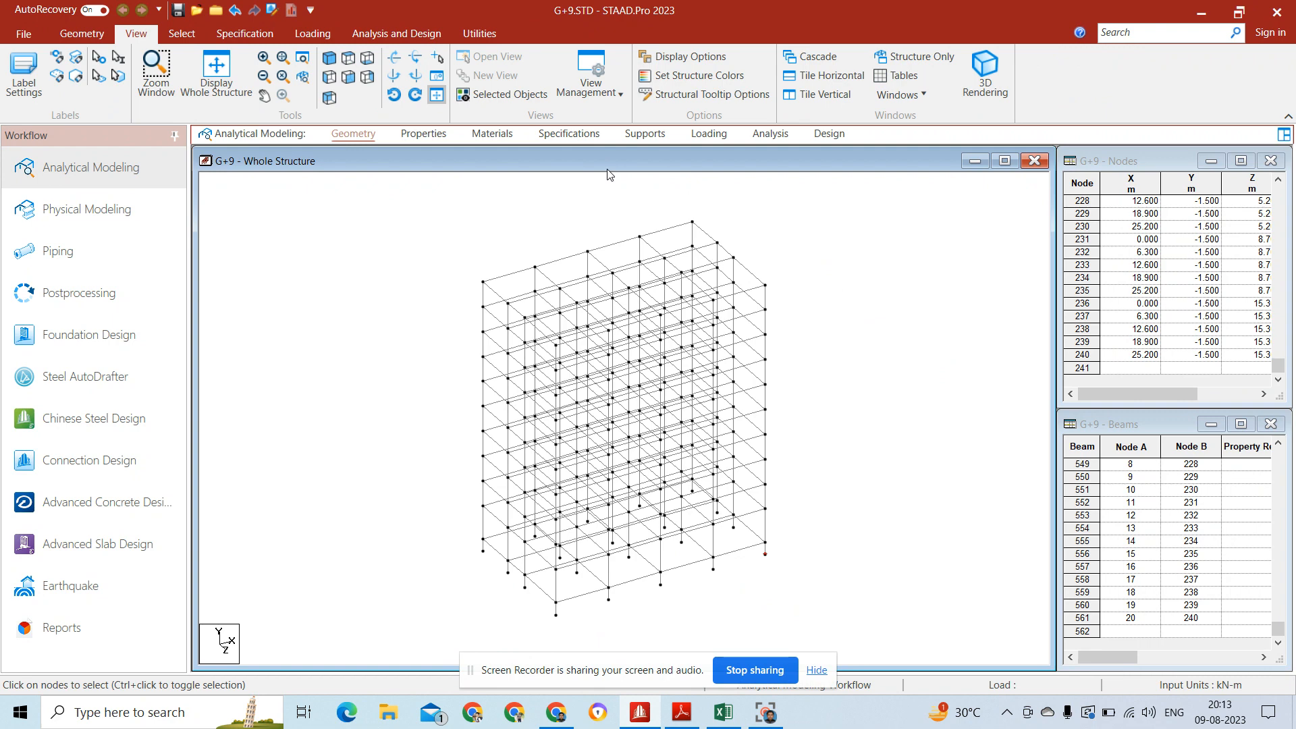
Step: Select all the nodes at the column feet and create and assign a Fixed support to them
{"action": "left_click", "coordinate": [639, 136]}
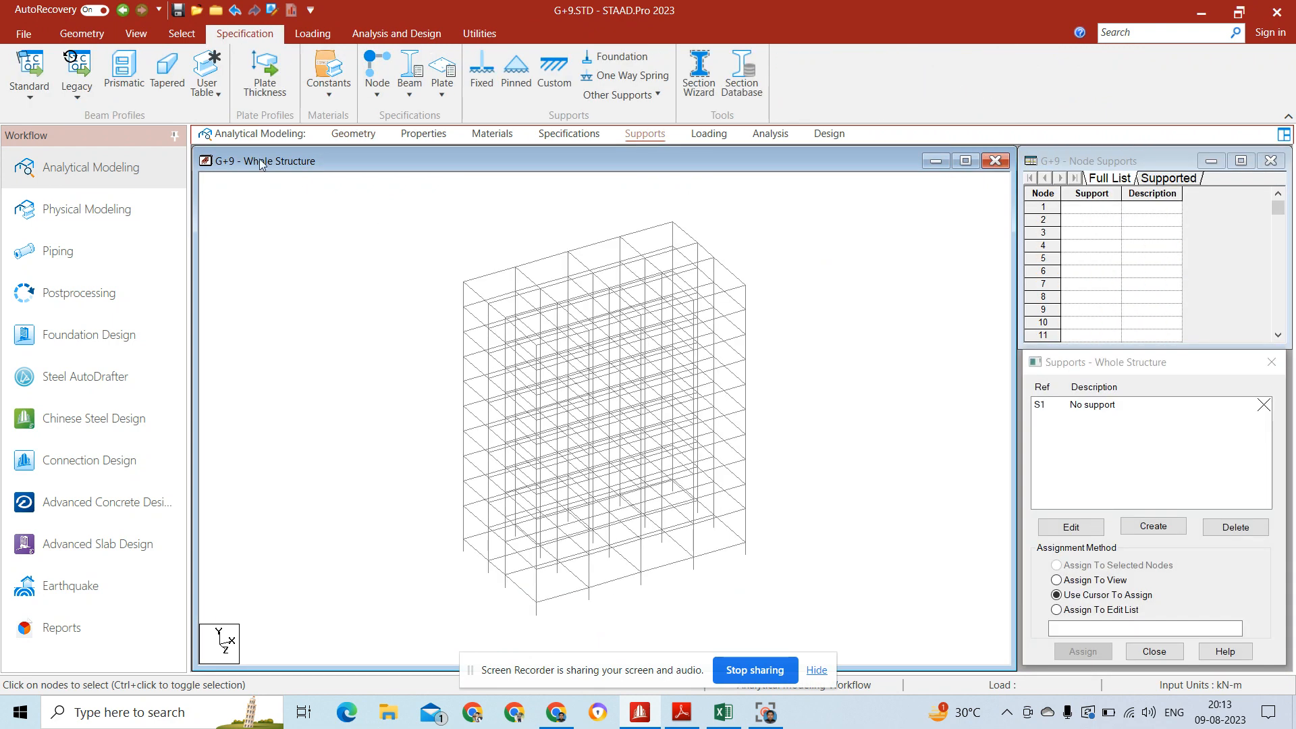
{"action": "left_click", "coordinate": [137, 34]}
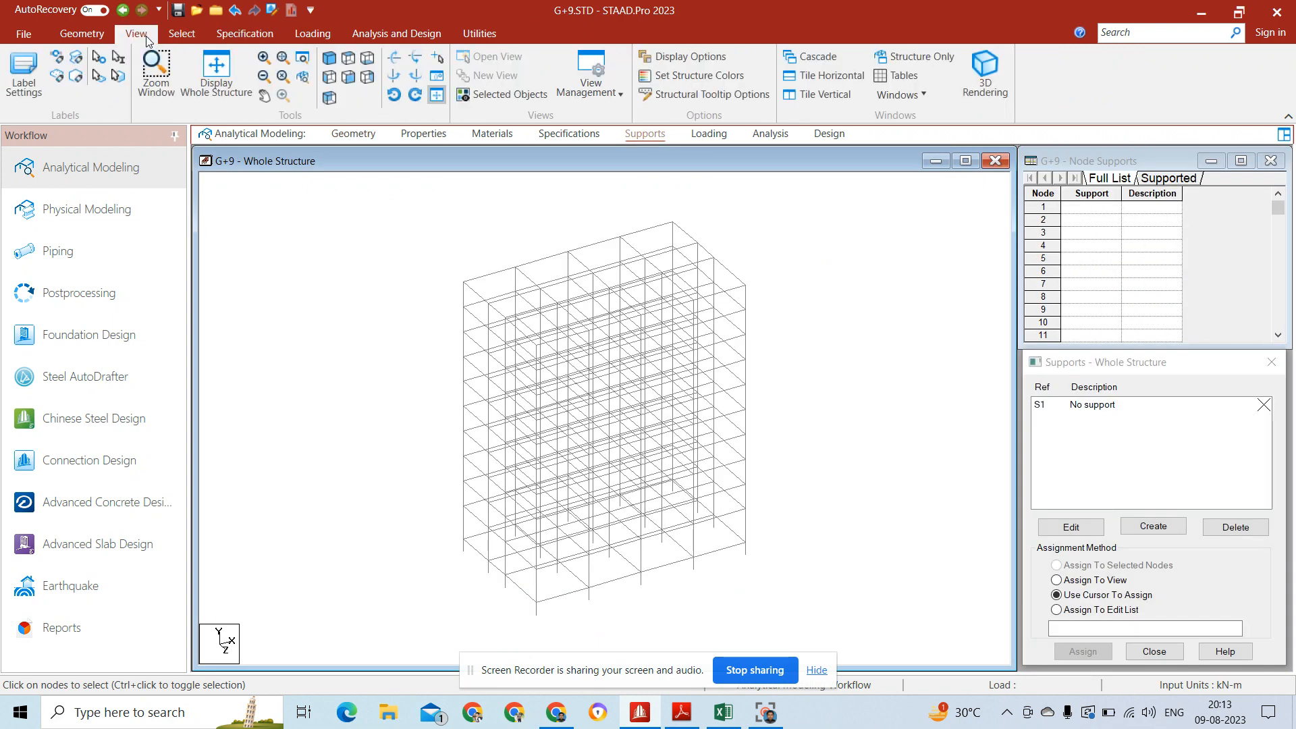
{"action": "left_click", "coordinate": [348, 76]}
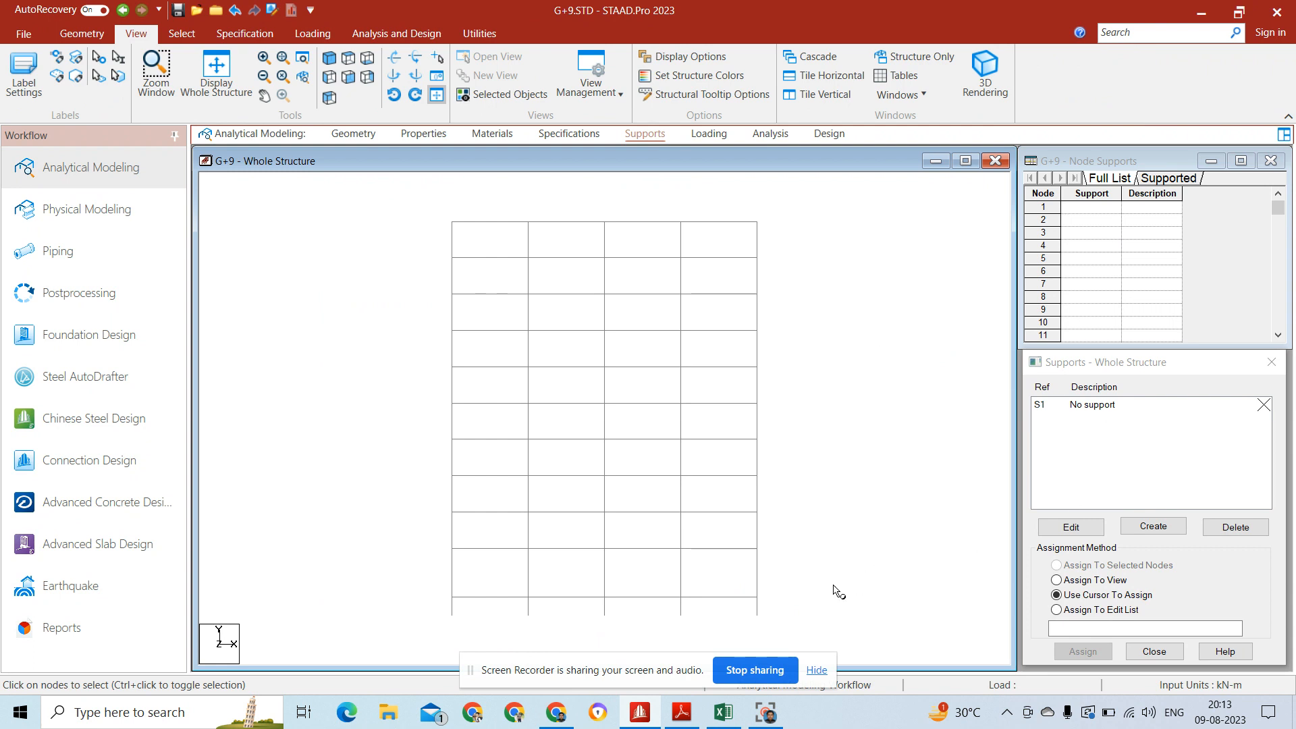
{"action": "left_click_drag", "start_coordinate": [494, 616], "coordinate": [331, 615]}
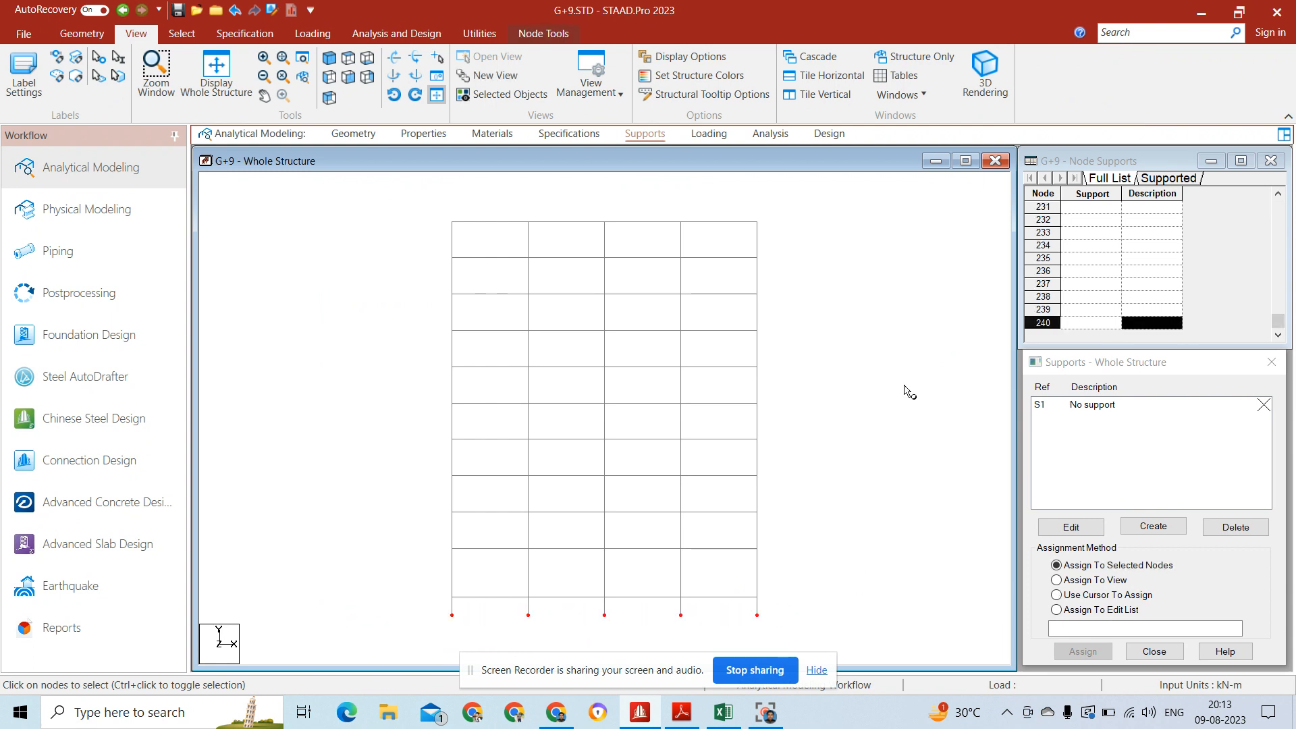
{"action": "left_click", "coordinate": [1185, 526]}
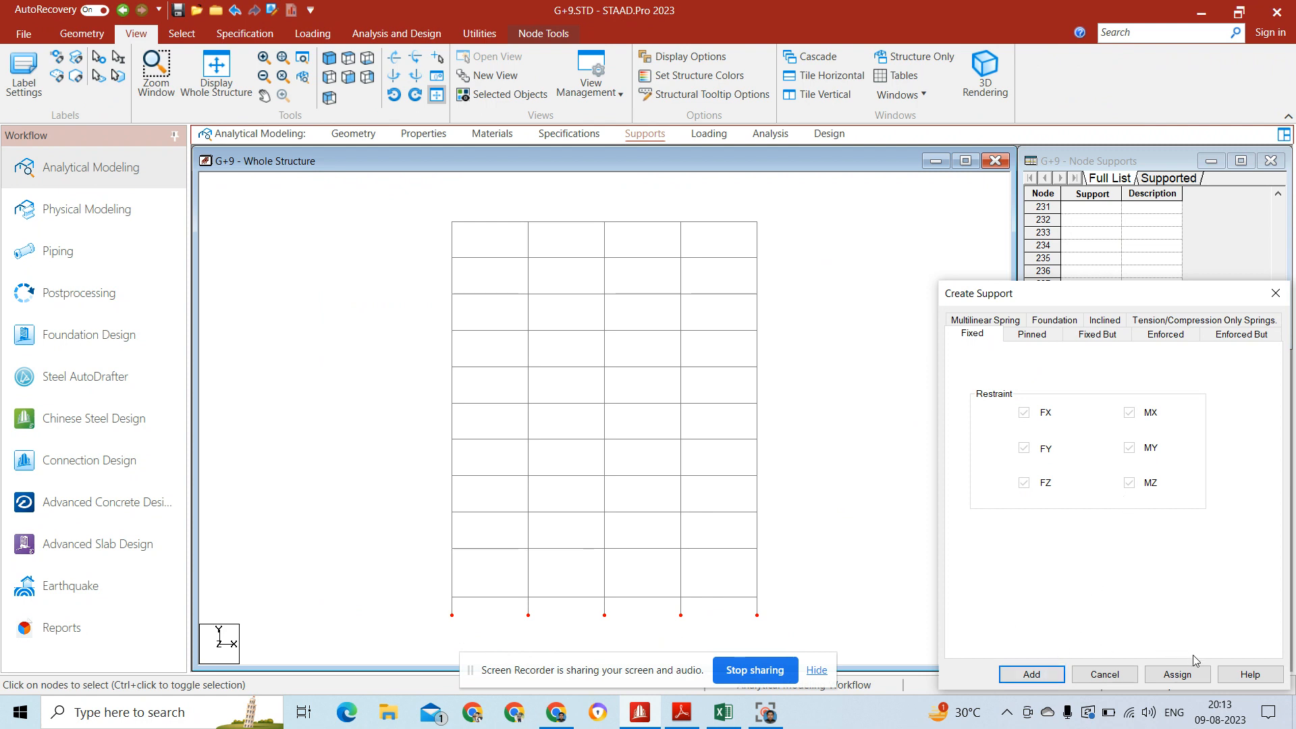
{"action": "left_click", "coordinate": [1177, 675]}
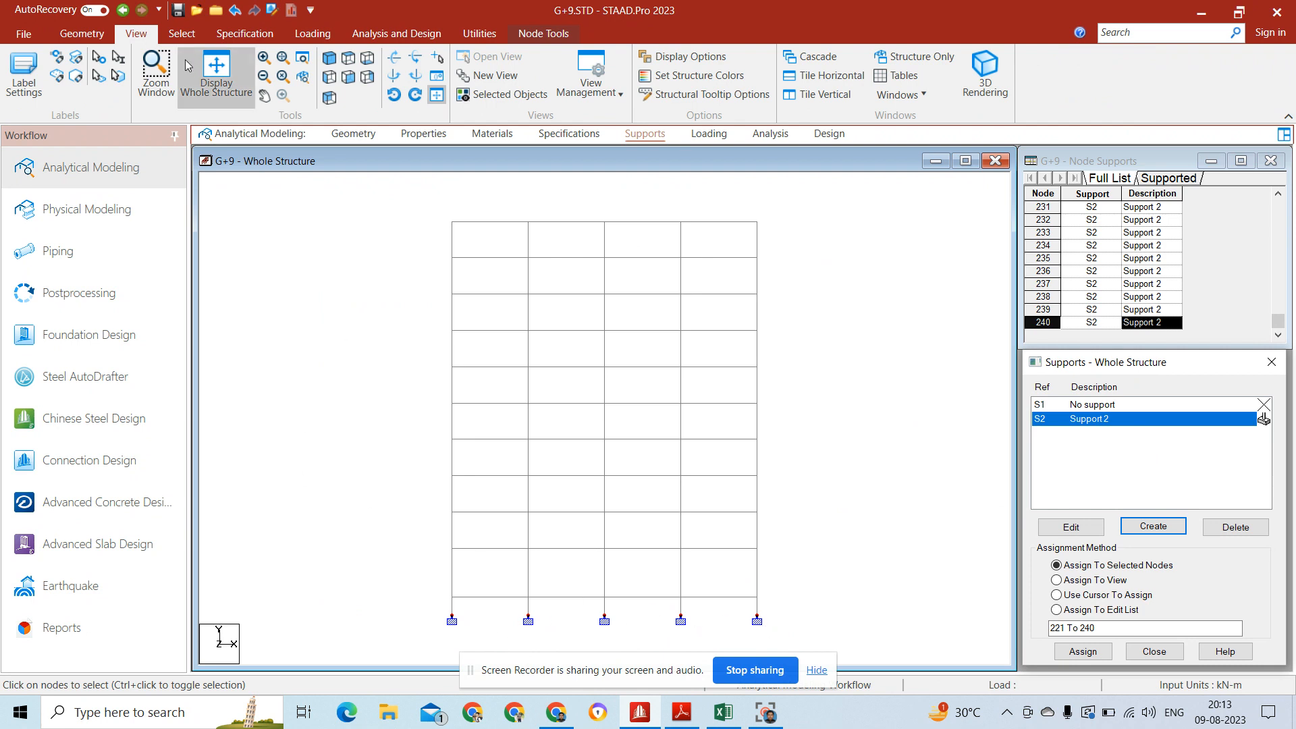
{"action": "left_click", "coordinate": [329, 62]}
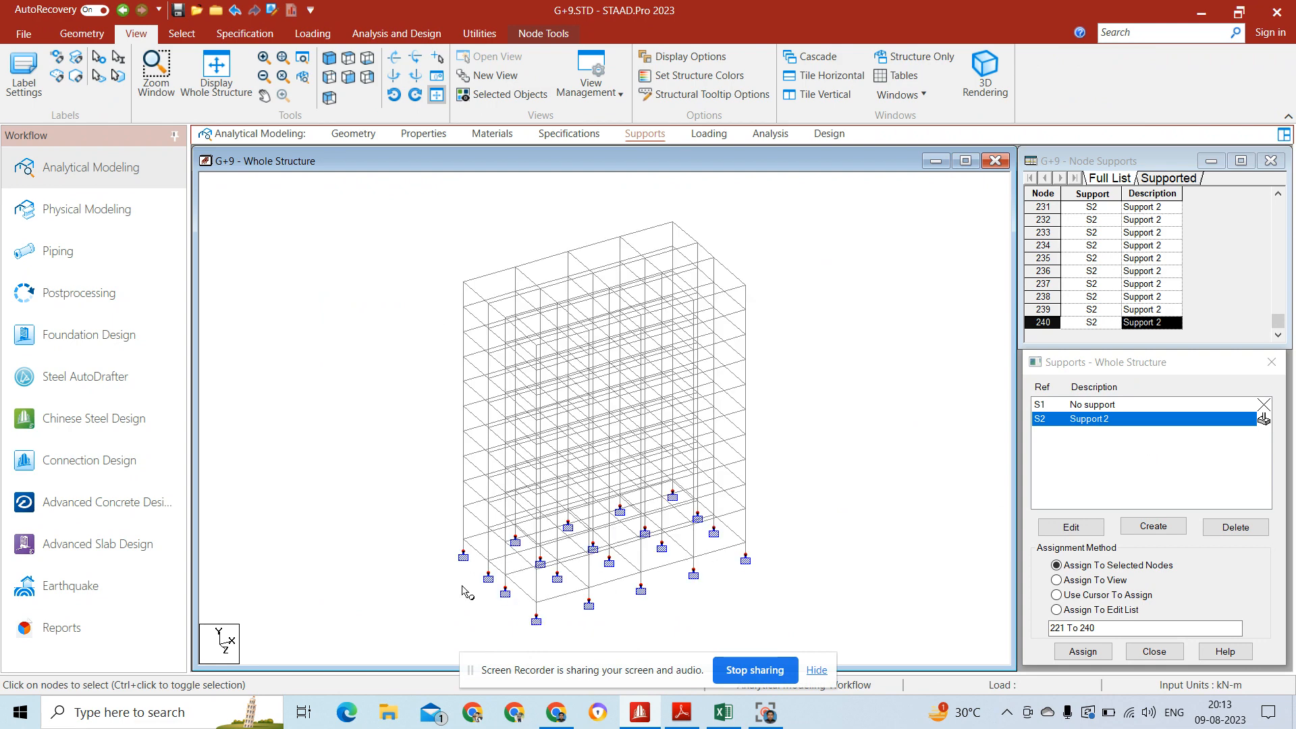
{"action": "left_click", "coordinate": [797, 435]}
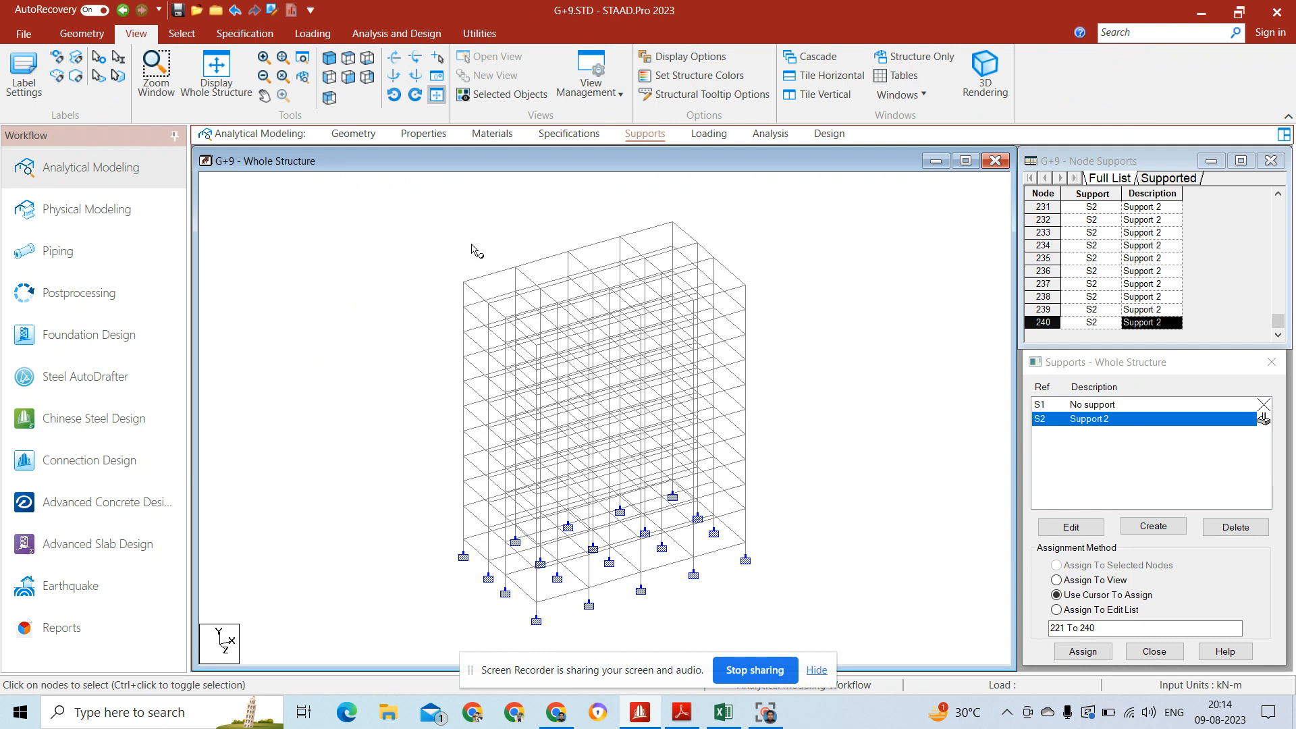
Step: Select all the beams of the first floor above the base grid and display only those beams
{"action": "left_click", "coordinate": [92, 38]}
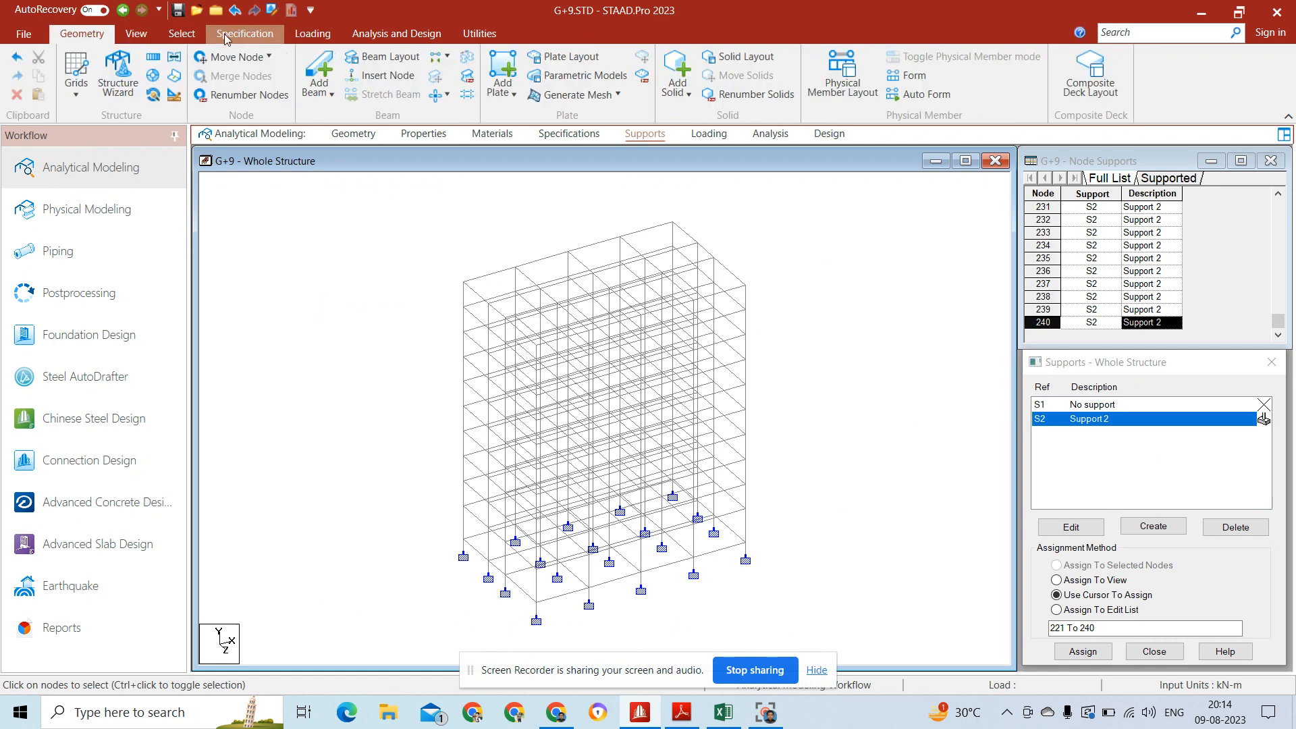
{"action": "left_click", "coordinate": [139, 34]}
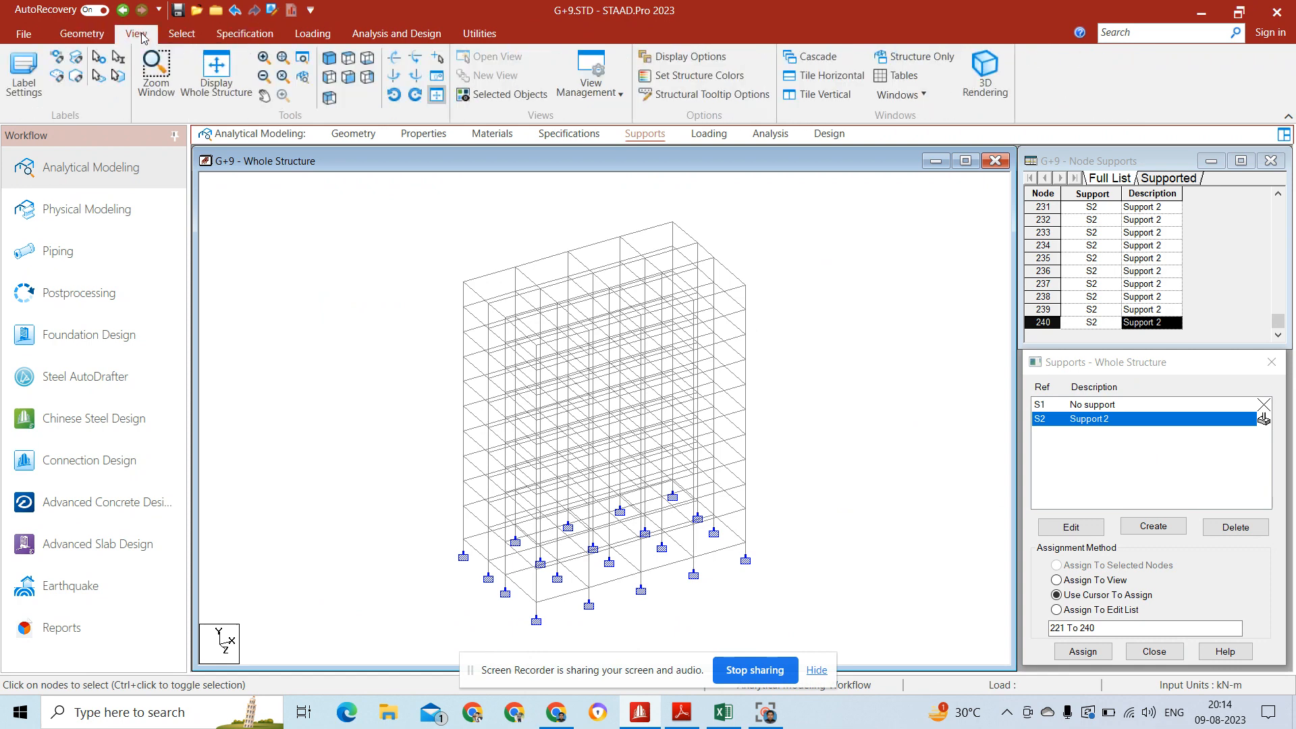
{"action": "left_click", "coordinate": [348, 76]}
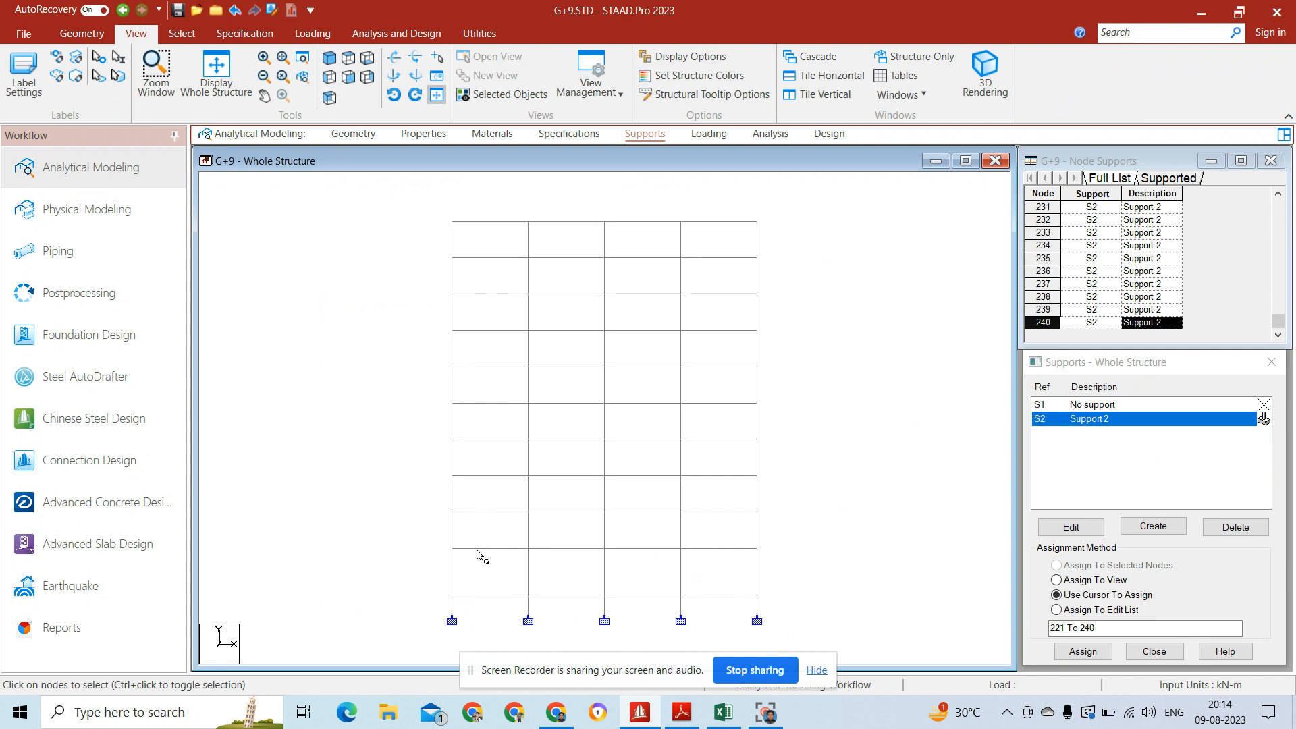
{"action": "left_click_drag", "start_coordinate": [425, 543], "coordinate": [797, 561]}
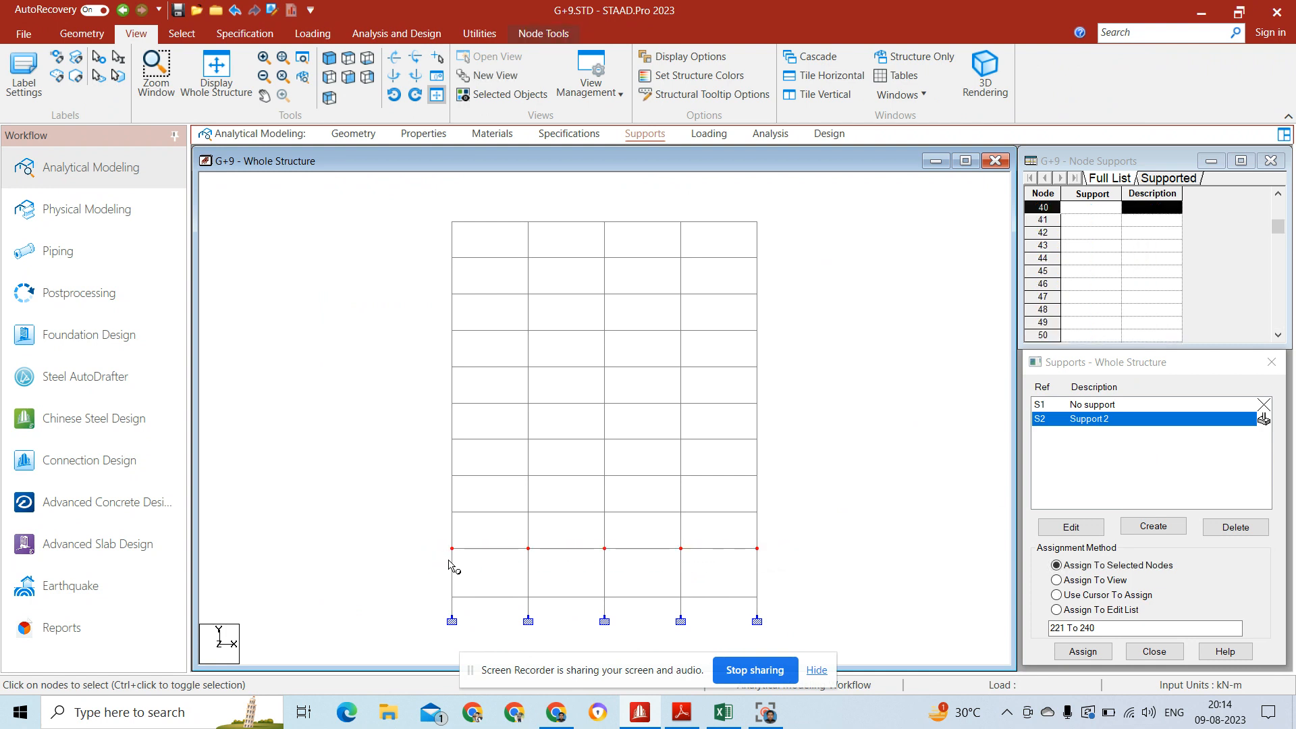
{"action": "left_click", "coordinate": [181, 33]}
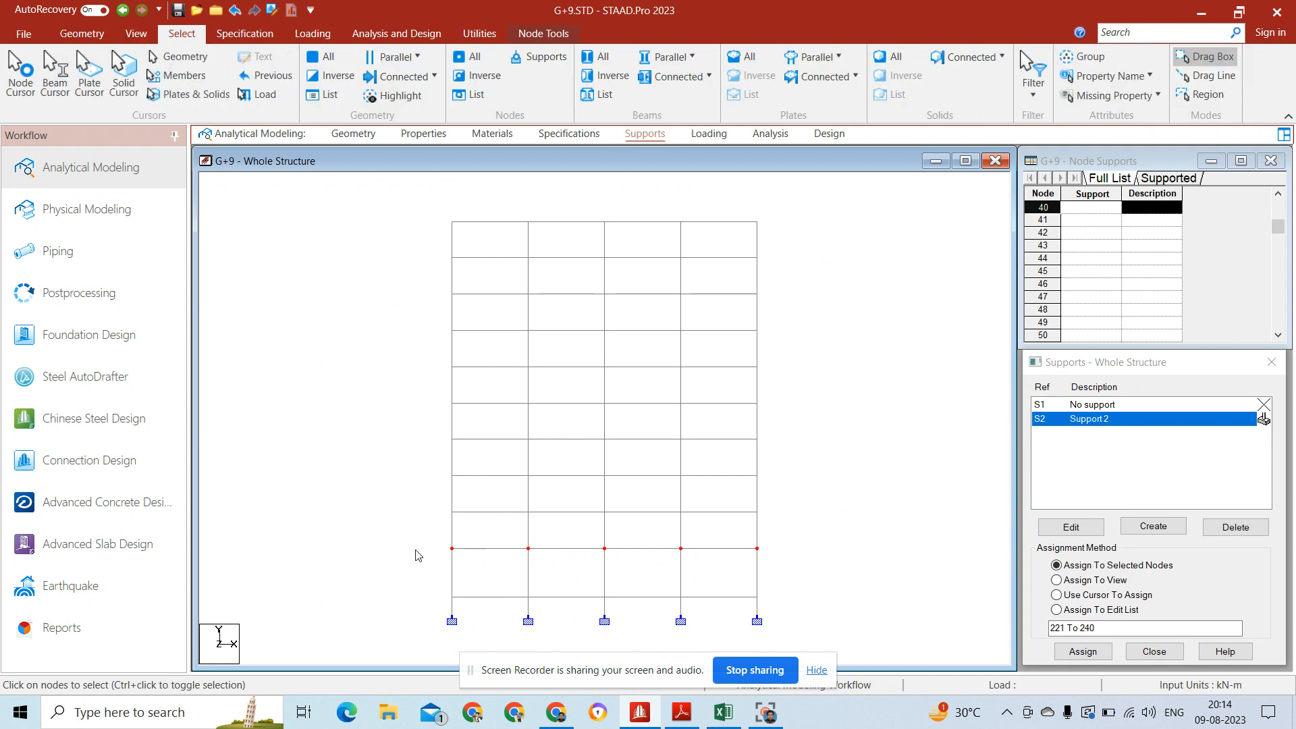
{"action": "left_click_drag", "start_coordinate": [415, 544], "coordinate": [793, 559]}
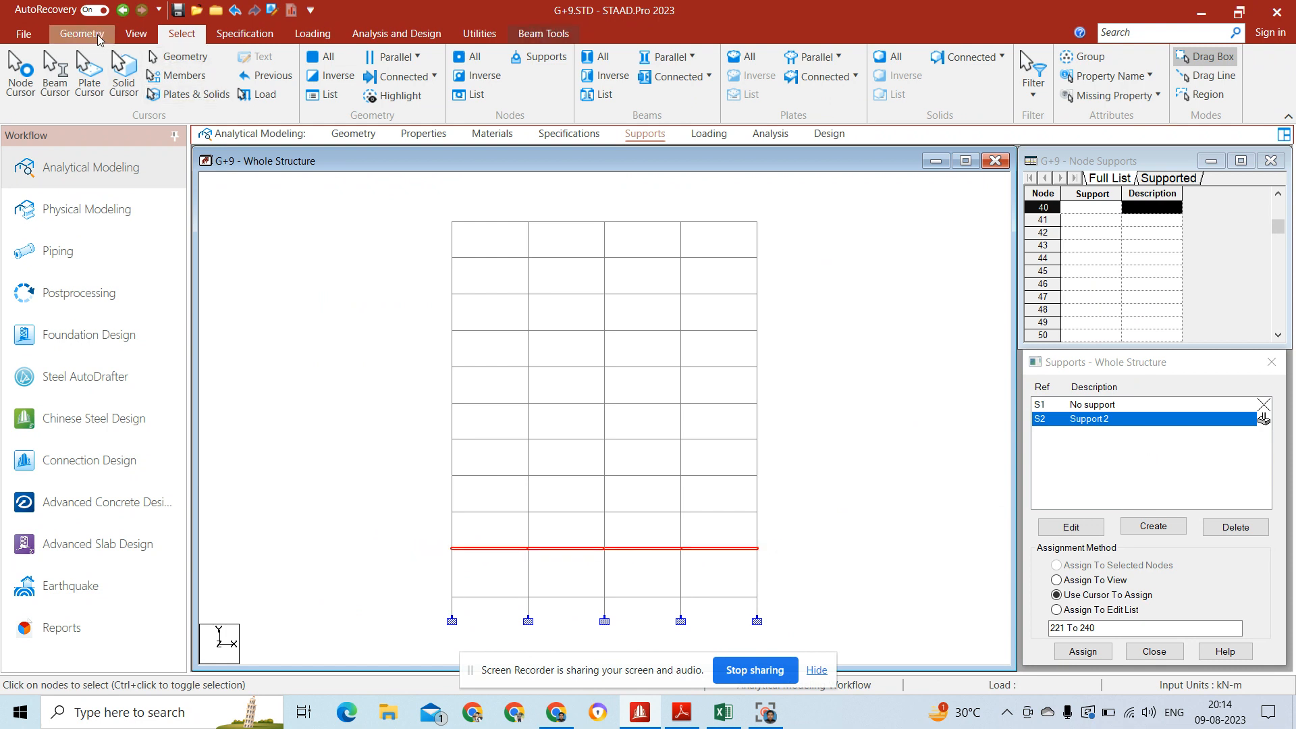
{"action": "left_click", "coordinate": [132, 37]}
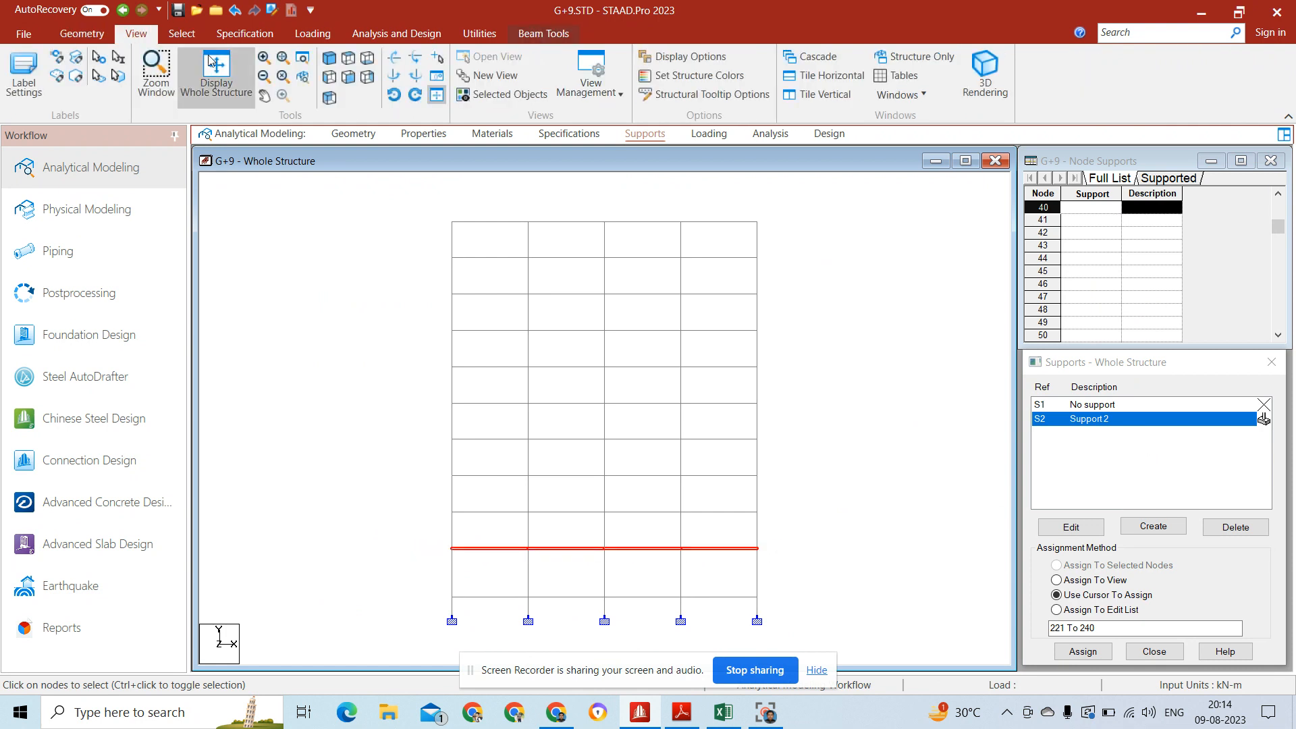
{"action": "left_click", "coordinate": [328, 59]}
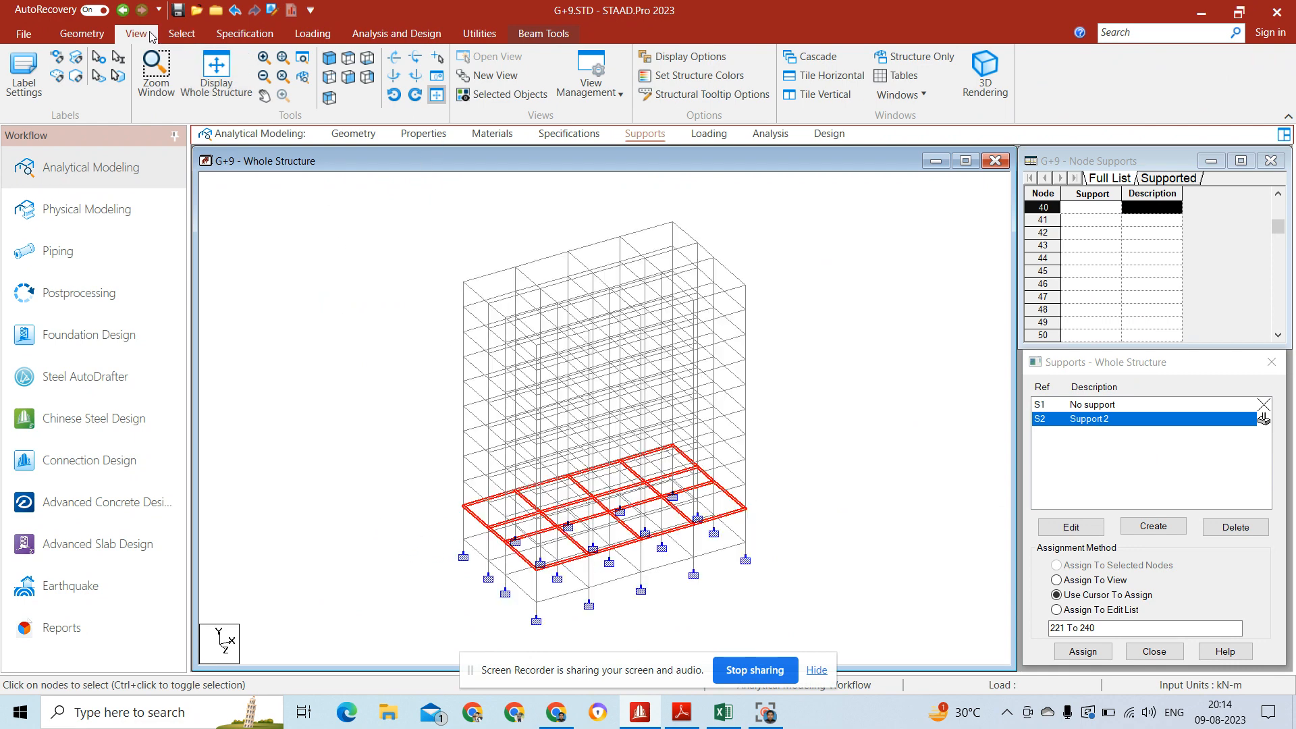
{"action": "left_click", "coordinate": [520, 96]}
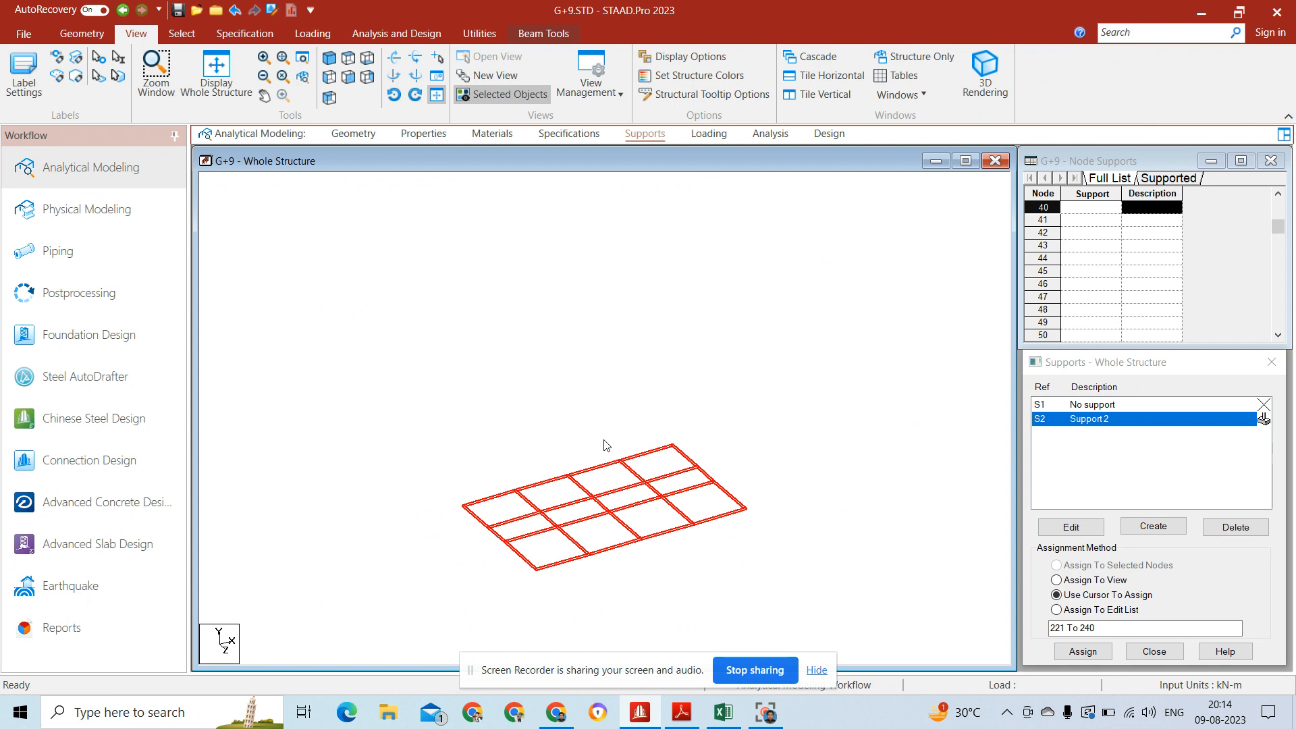
{"action": "left_click", "coordinate": [606, 445]}
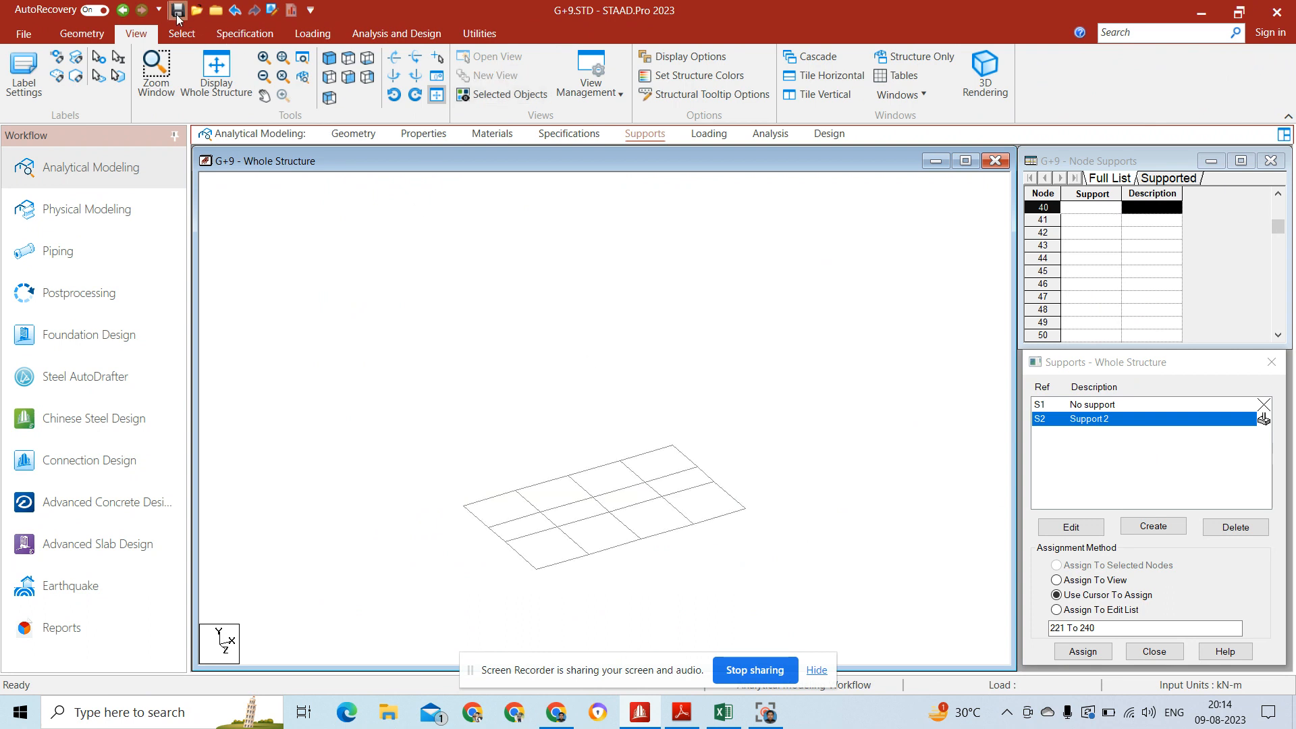
Step: In plan view, add a mid-point beam across each of the four bays in the upper row of the floor grid
{"action": "left_click", "coordinate": [351, 64]}
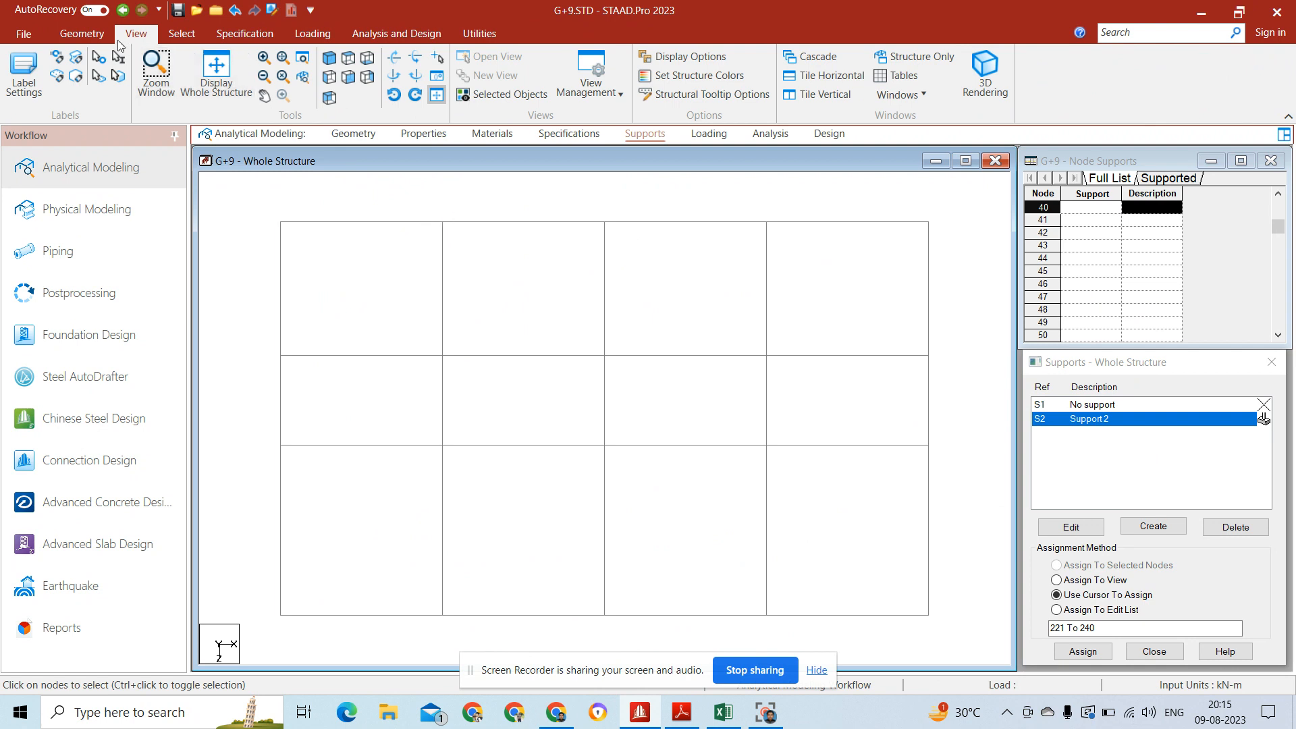
{"action": "left_click", "coordinate": [98, 37]}
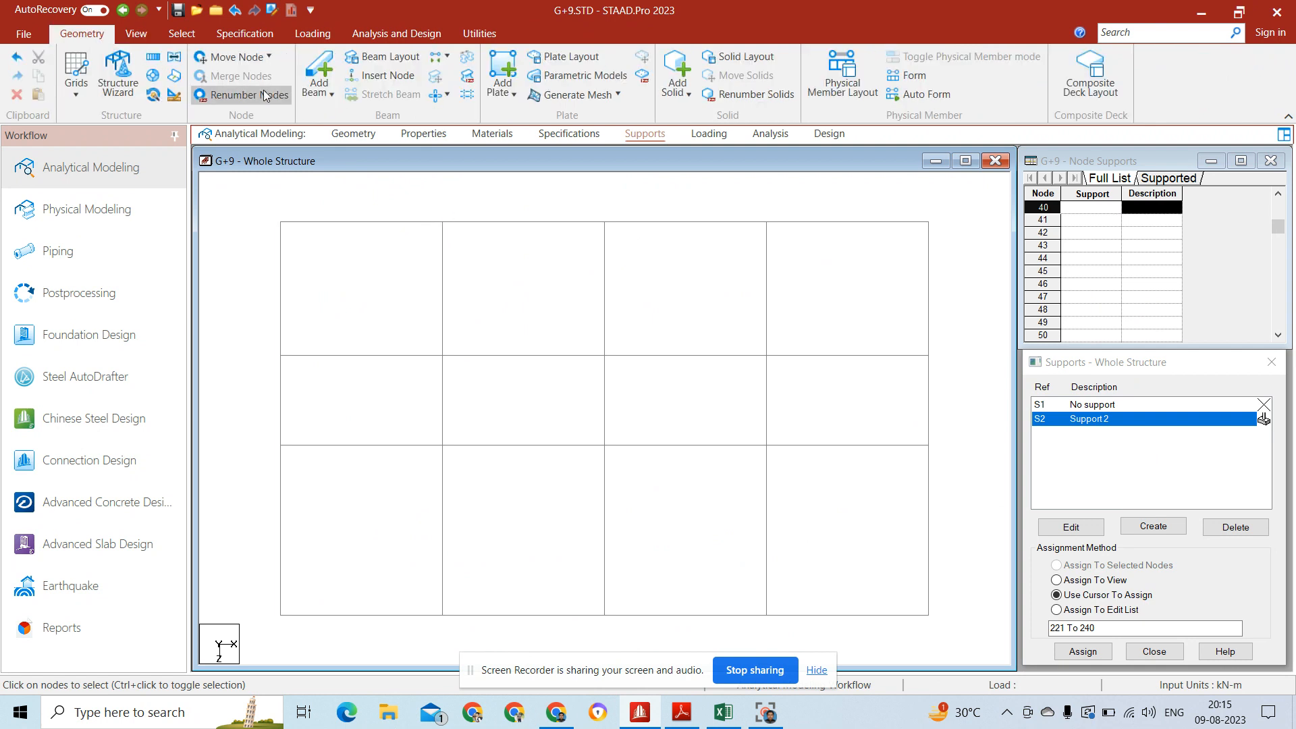
{"action": "left_click", "coordinate": [330, 95]}
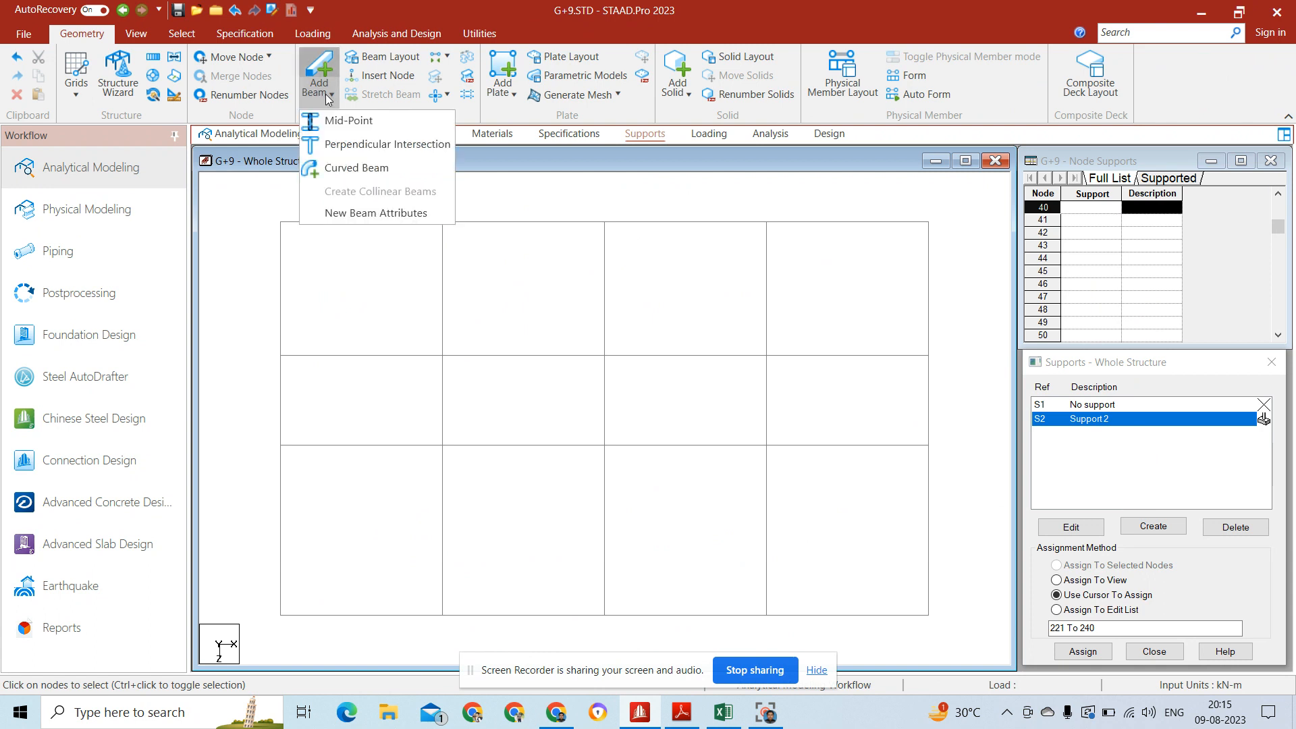
{"action": "left_click", "coordinate": [368, 122]}
{"action": "left_click", "coordinate": [367, 230]}
{"action": "left_click", "coordinate": [357, 358]}
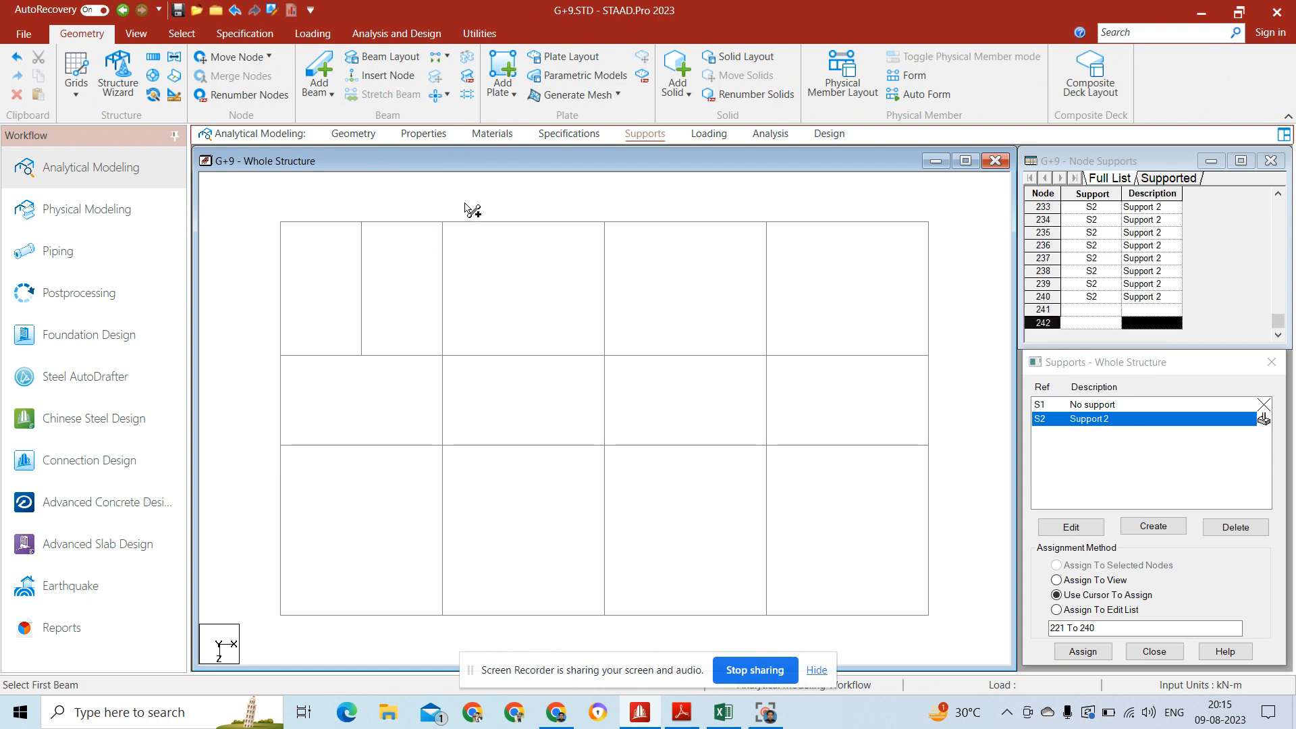
{"action": "left_click", "coordinate": [533, 224]}
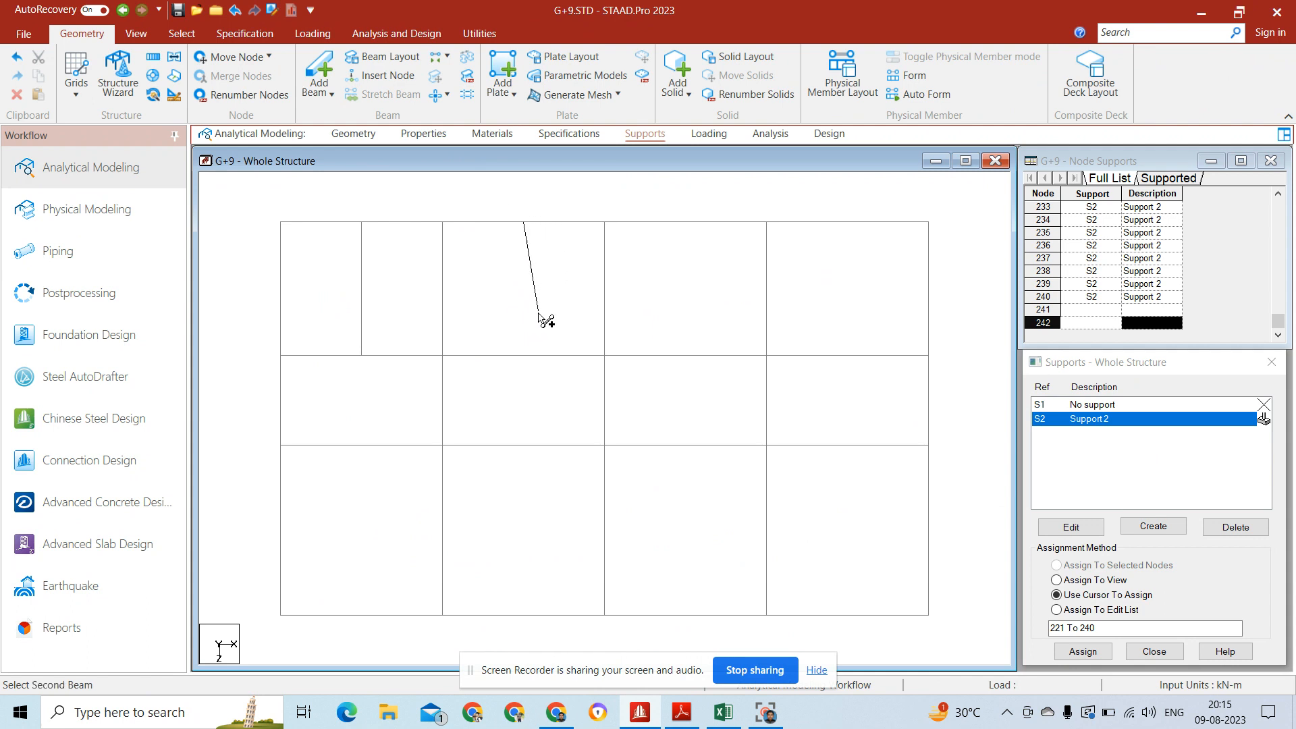
{"action": "left_click", "coordinate": [528, 356]}
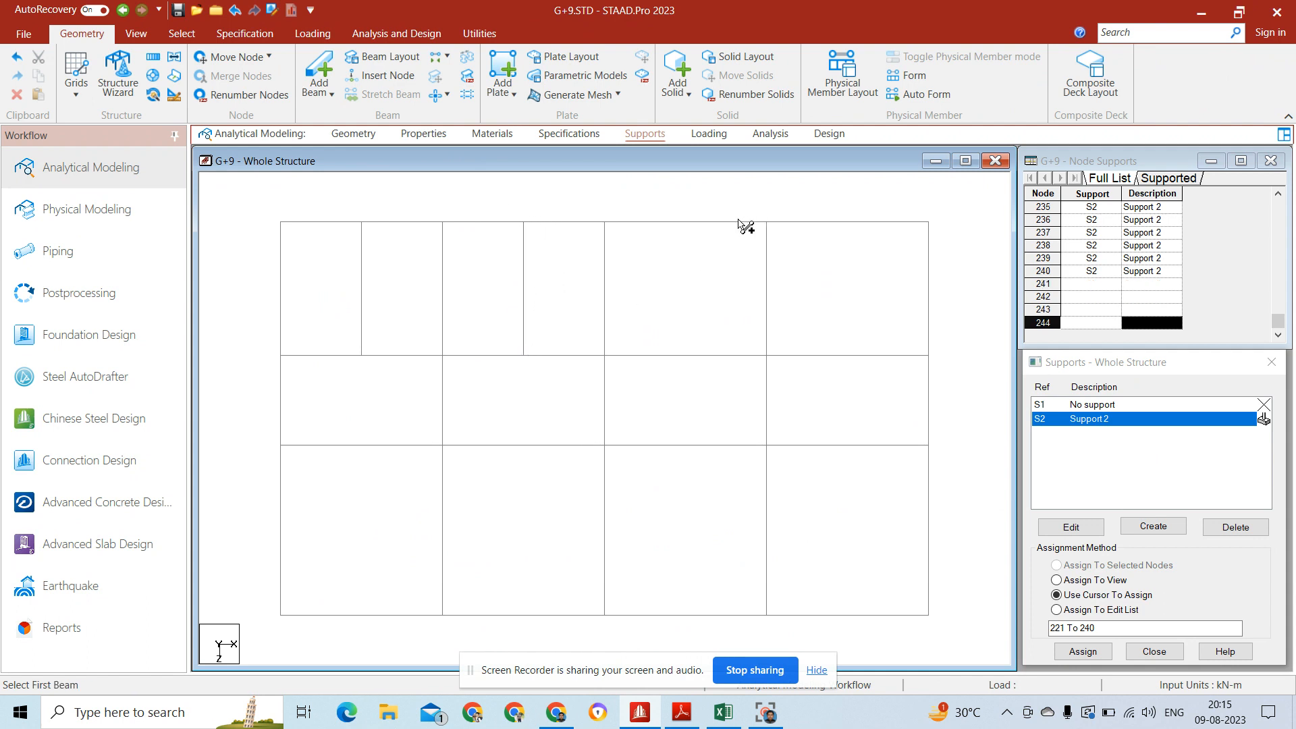
{"action": "left_click", "coordinate": [703, 224]}
{"action": "left_click", "coordinate": [695, 357]}
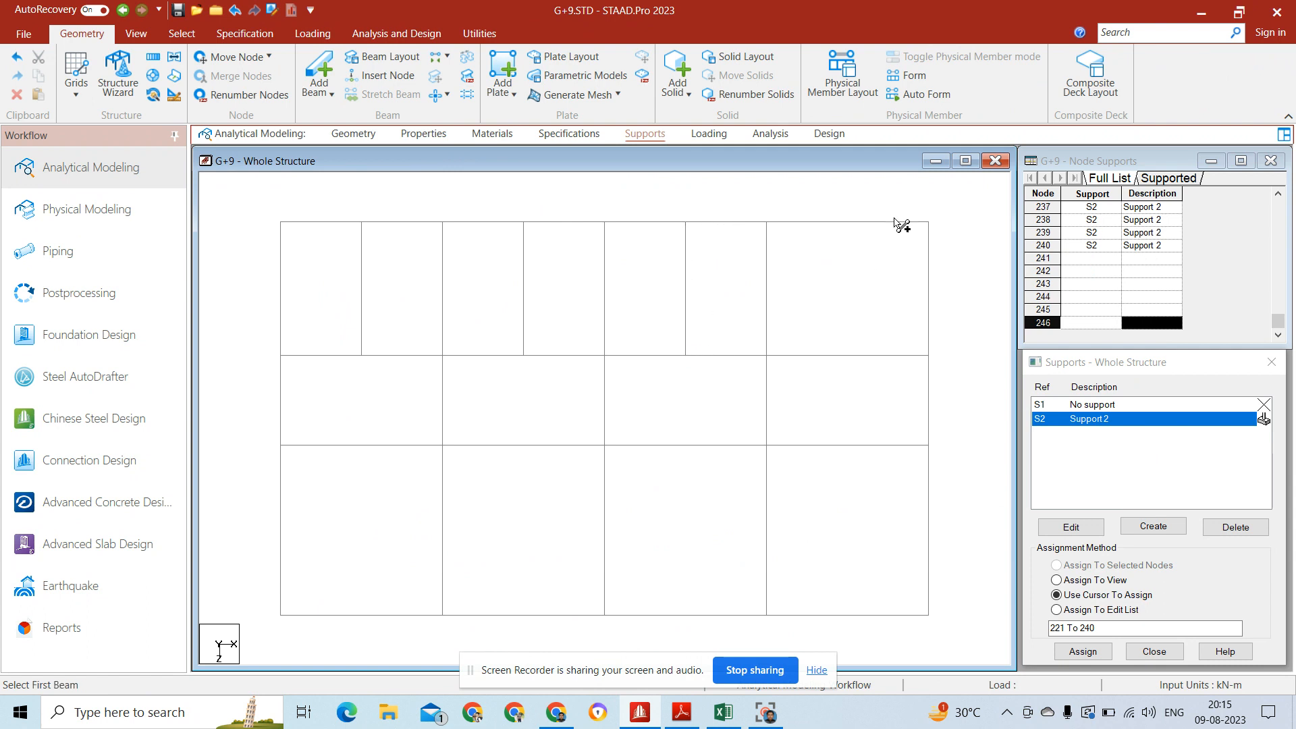
{"action": "left_click", "coordinate": [881, 224]}
{"action": "left_click", "coordinate": [862, 356]}
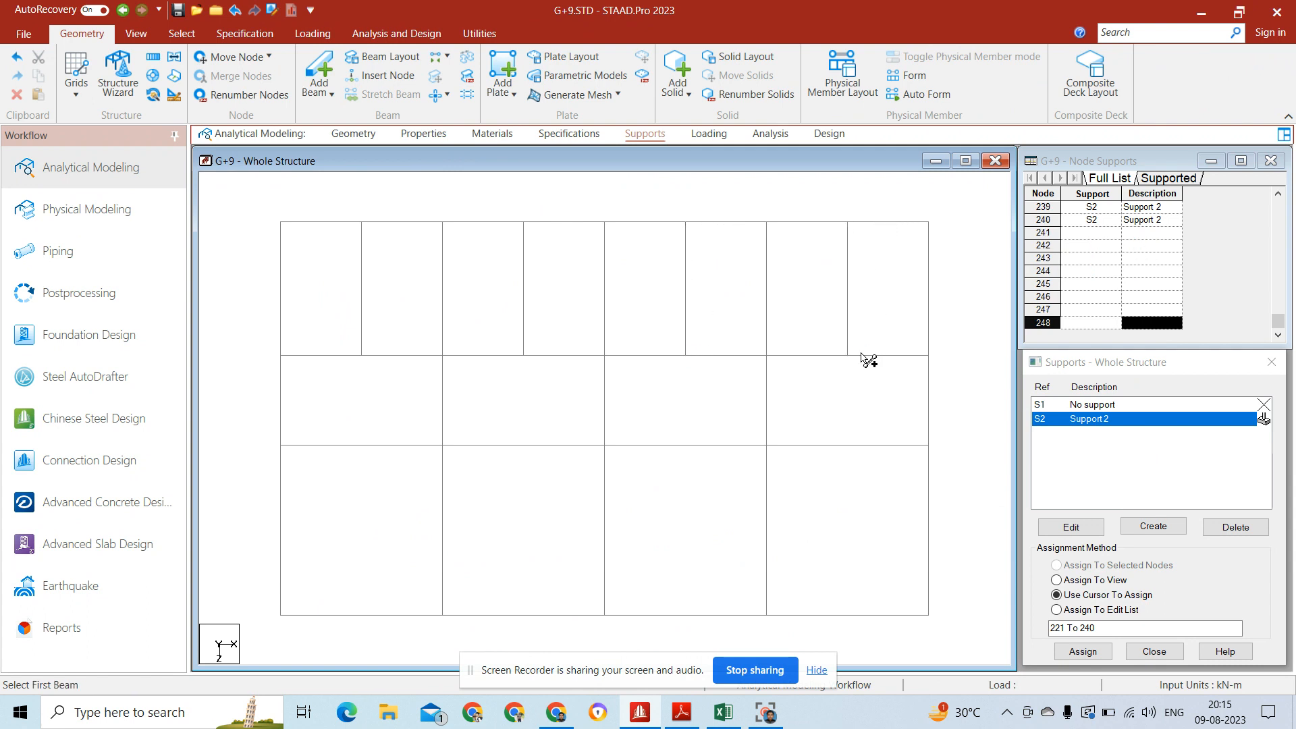
Step: Add mid-point beams across the four bays in the lower row of the floor grid
{"action": "left_click", "coordinate": [849, 446]}
{"action": "left_click", "coordinate": [854, 615]}
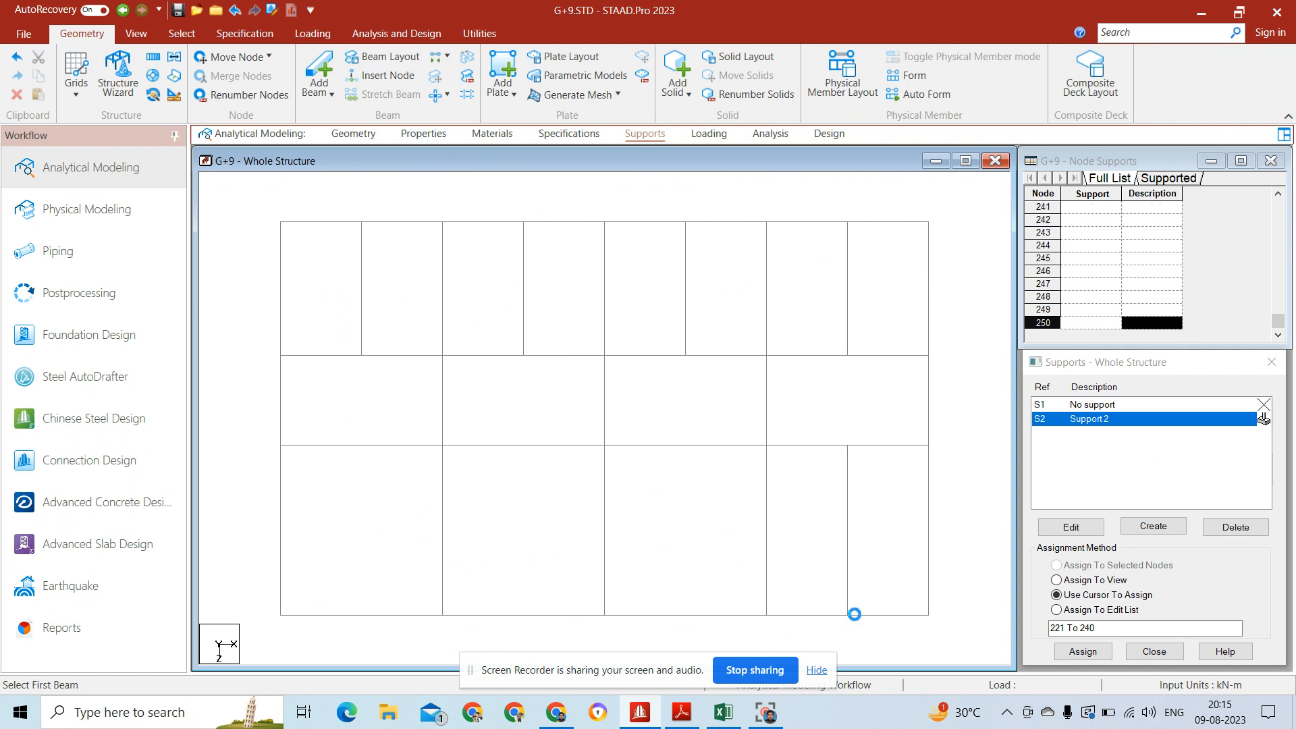
{"action": "left_click", "coordinate": [682, 447]}
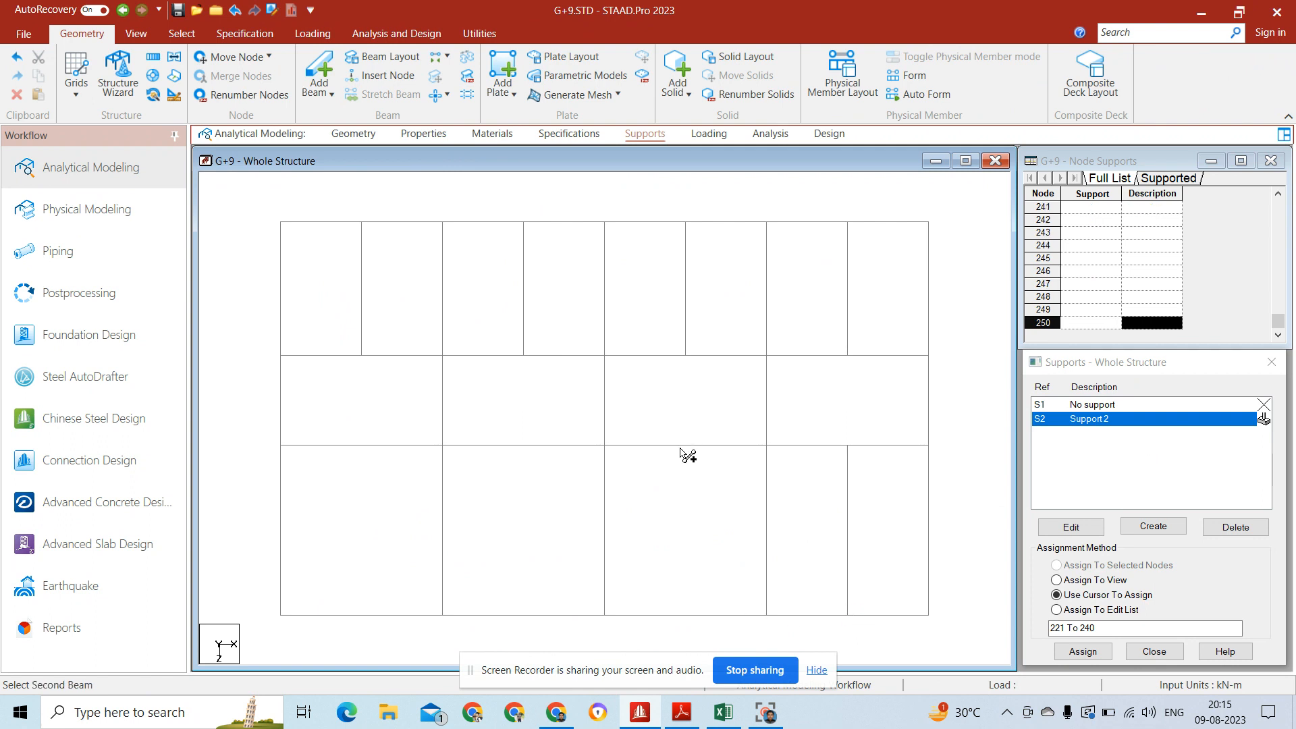
{"action": "left_click", "coordinate": [684, 615]}
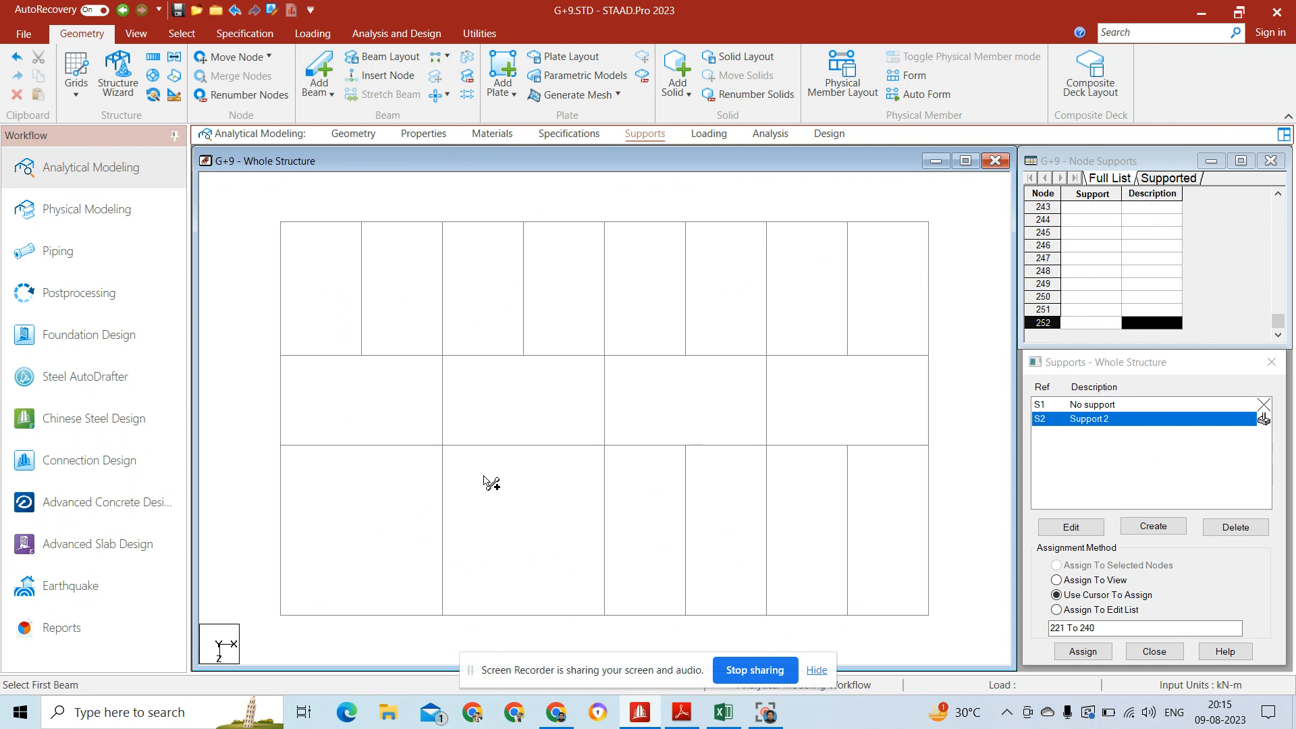
{"action": "left_click", "coordinate": [524, 614]}
{"action": "left_click", "coordinate": [357, 446]}
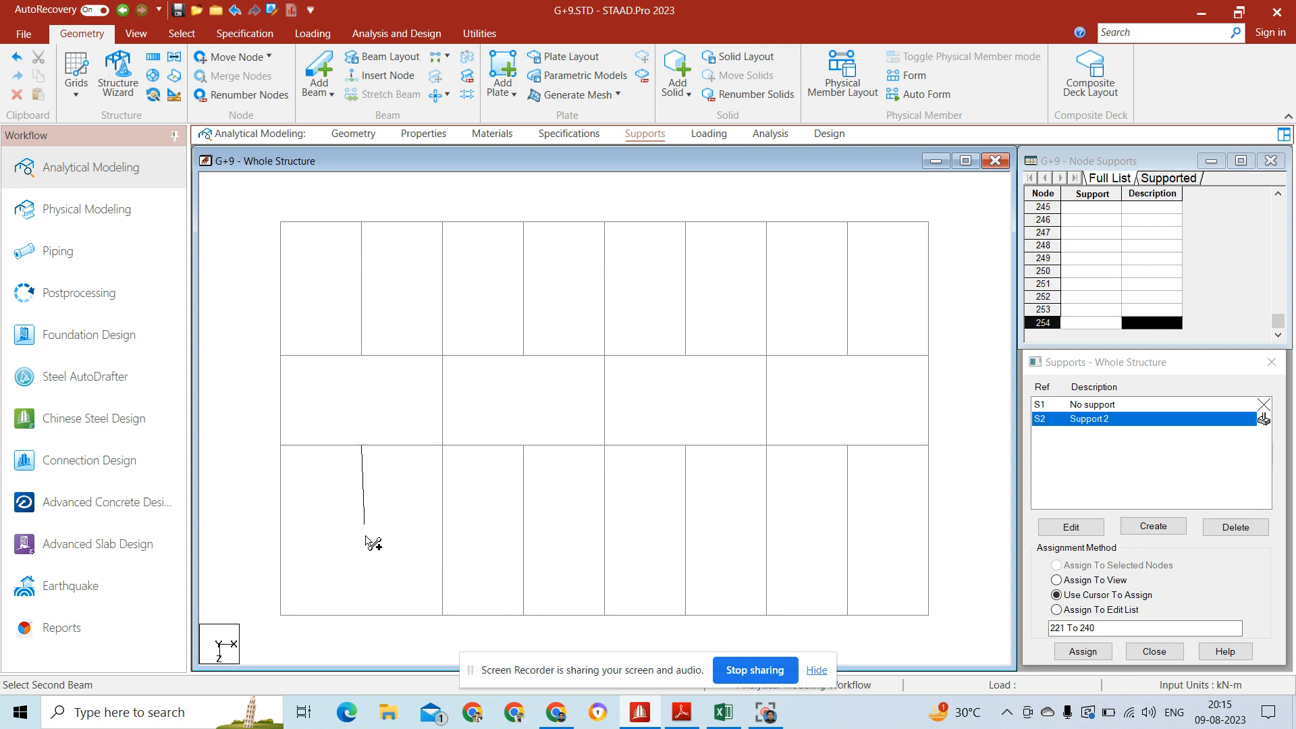
{"action": "left_click", "coordinate": [357, 615]}
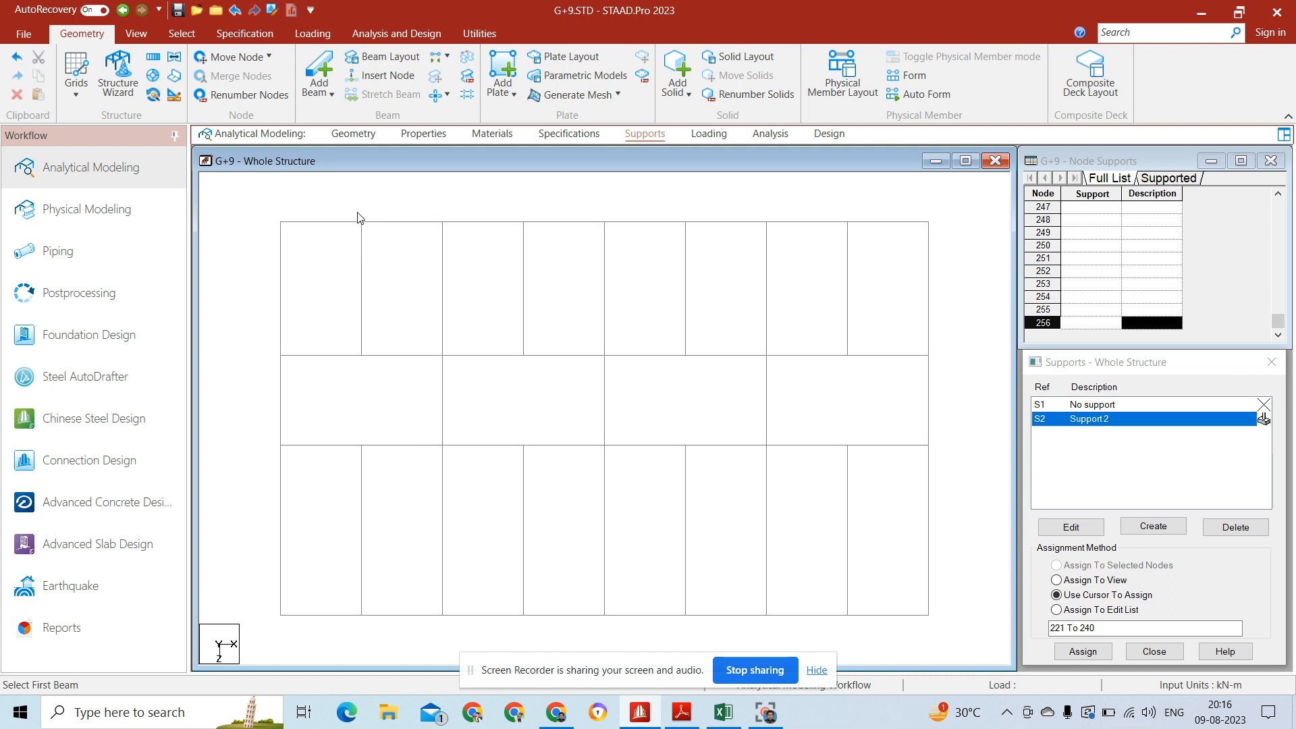
Step: Select the eight new secondary beams and assign them a start release of MX, MY and MZ
{"action": "left_click", "coordinate": [361, 274]}
{"action": "left_click", "coordinate": [524, 280], "text": "ctrl"}
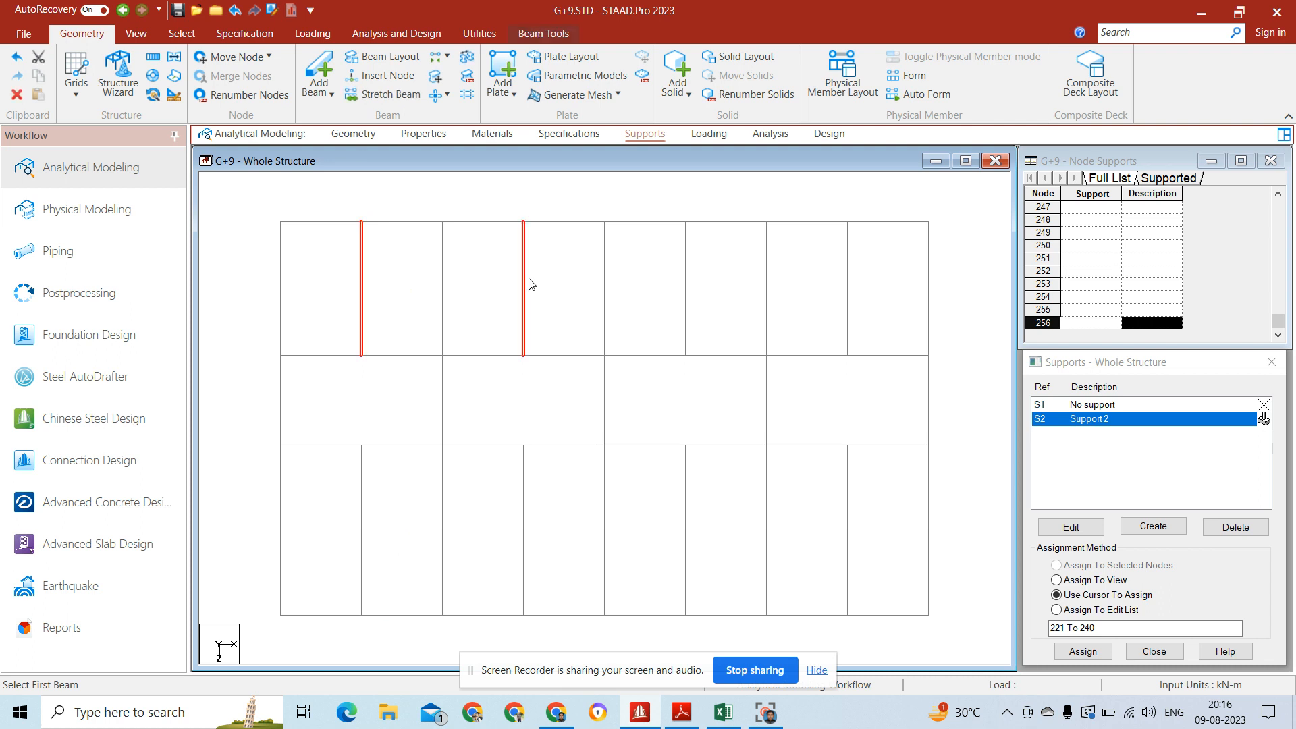
{"action": "left_click", "coordinate": [685, 291], "text": "ctrl"}
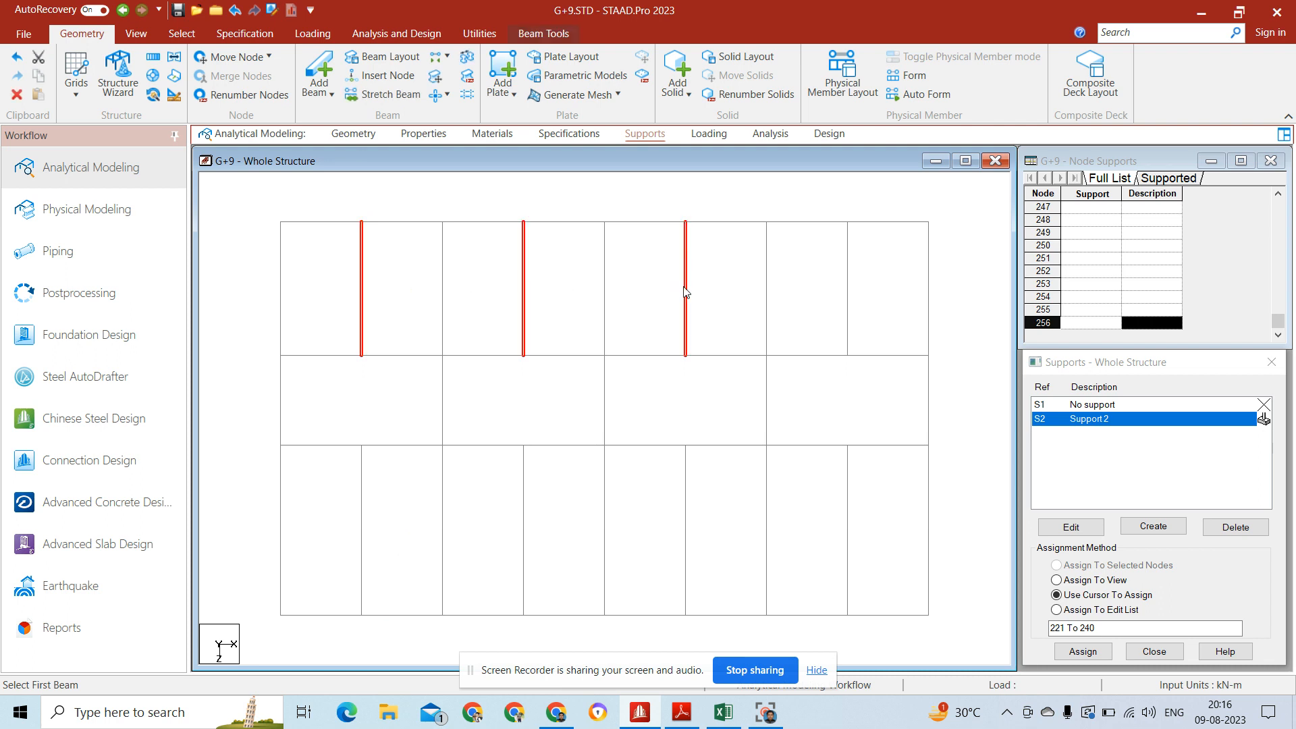
{"action": "left_click", "coordinate": [847, 293], "text": "ctrl"}
{"action": "left_click", "coordinate": [361, 547], "text": "ctrl"}
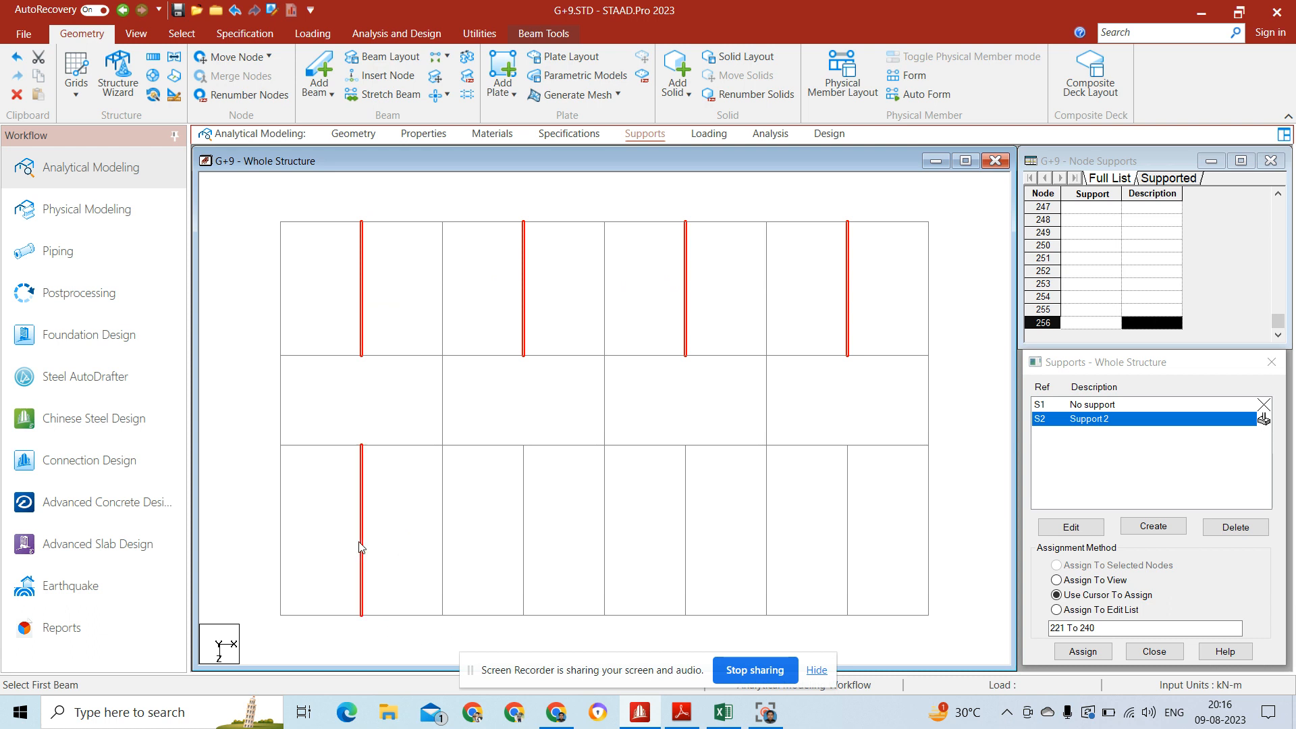
{"action": "left_click", "coordinate": [524, 541], "text": "ctrl"}
{"action": "left_click", "coordinate": [686, 538], "text": "ctrl"}
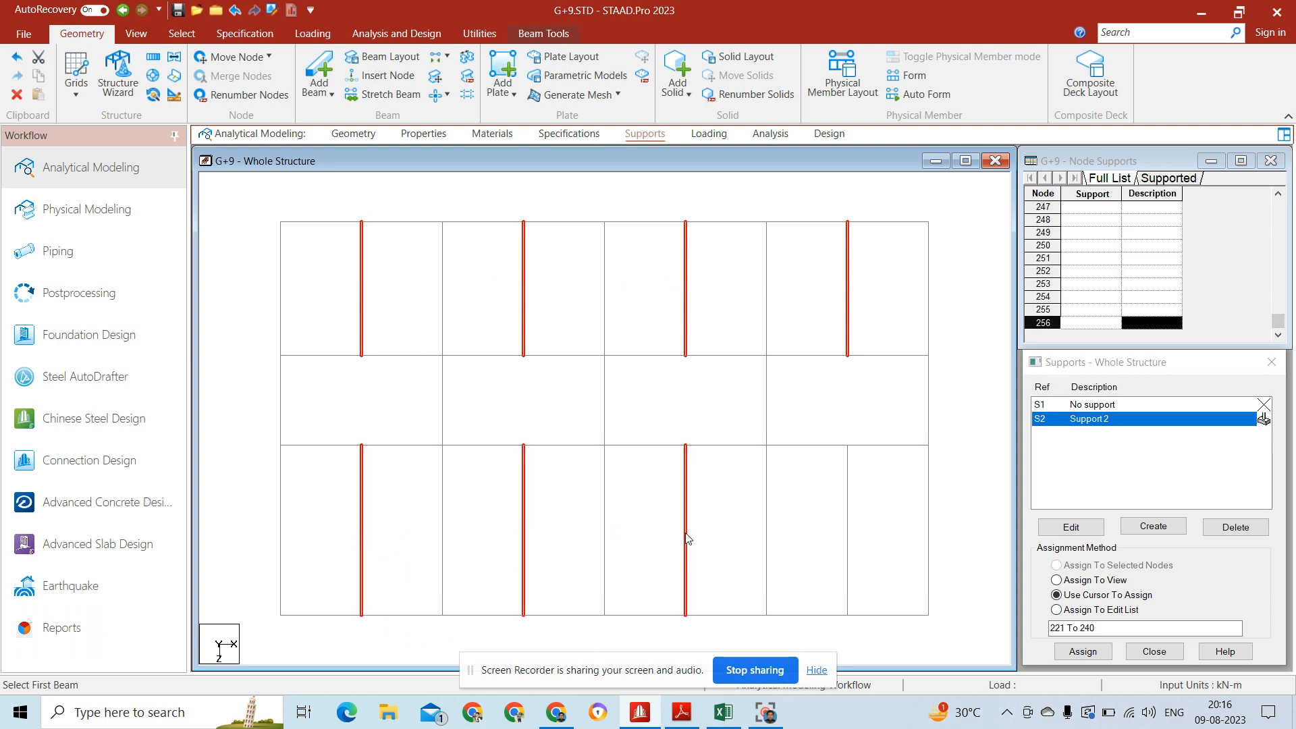
{"action": "left_click", "coordinate": [852, 547], "text": "ctrl"}
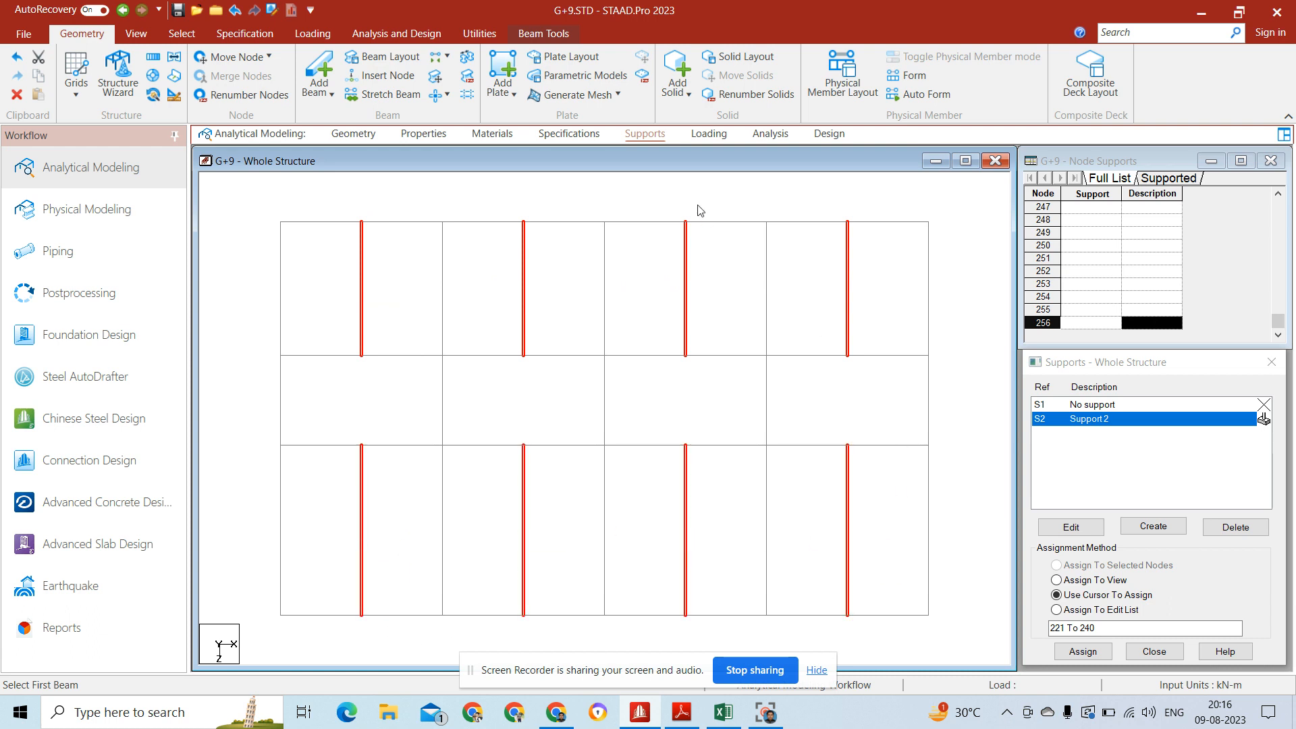
{"action": "left_click", "coordinate": [586, 139]}
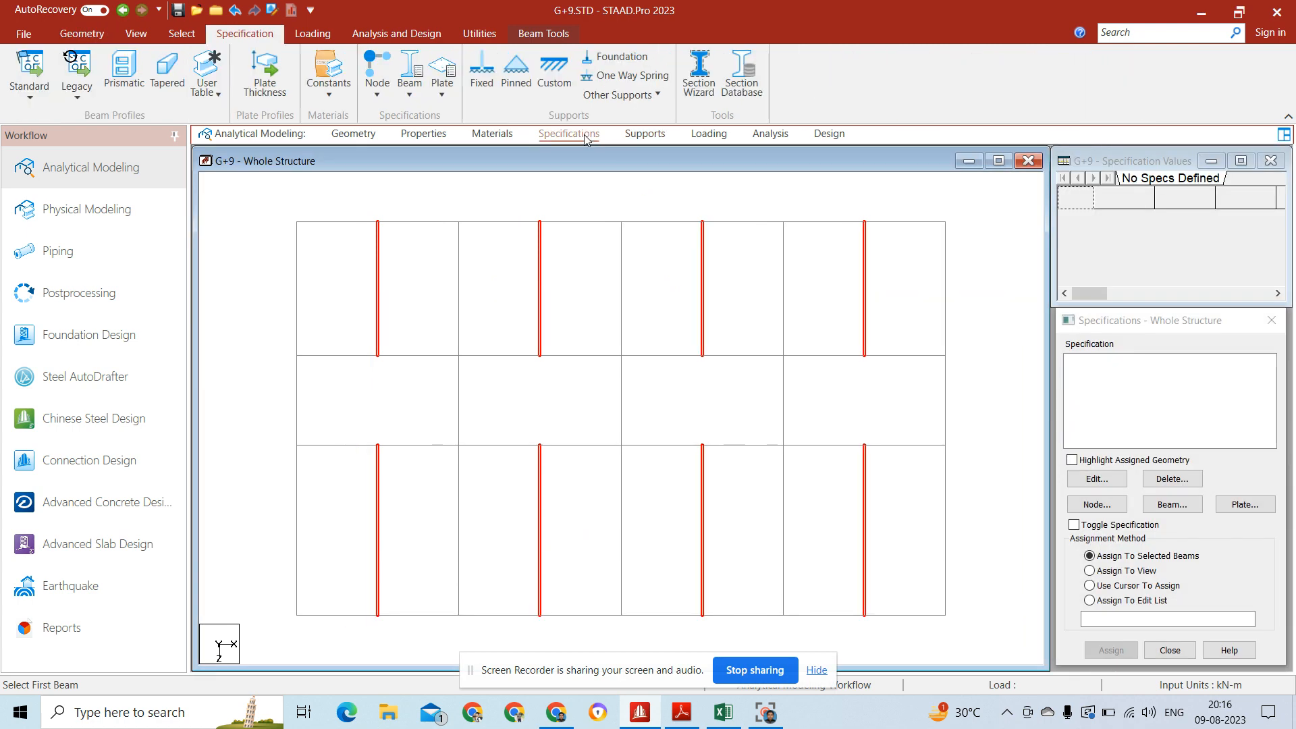
{"action": "left_click", "coordinate": [1181, 507]}
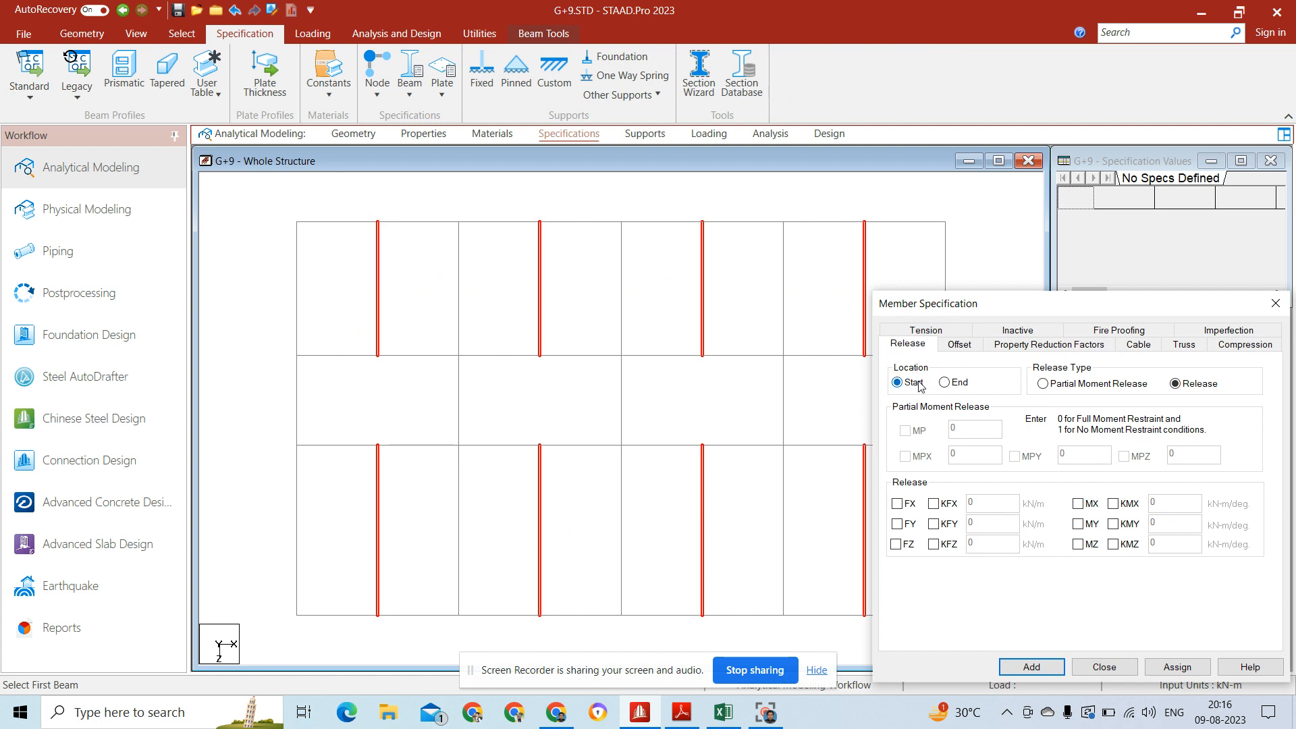
{"action": "left_click", "coordinate": [1079, 526]}
{"action": "left_click", "coordinate": [1177, 667]}
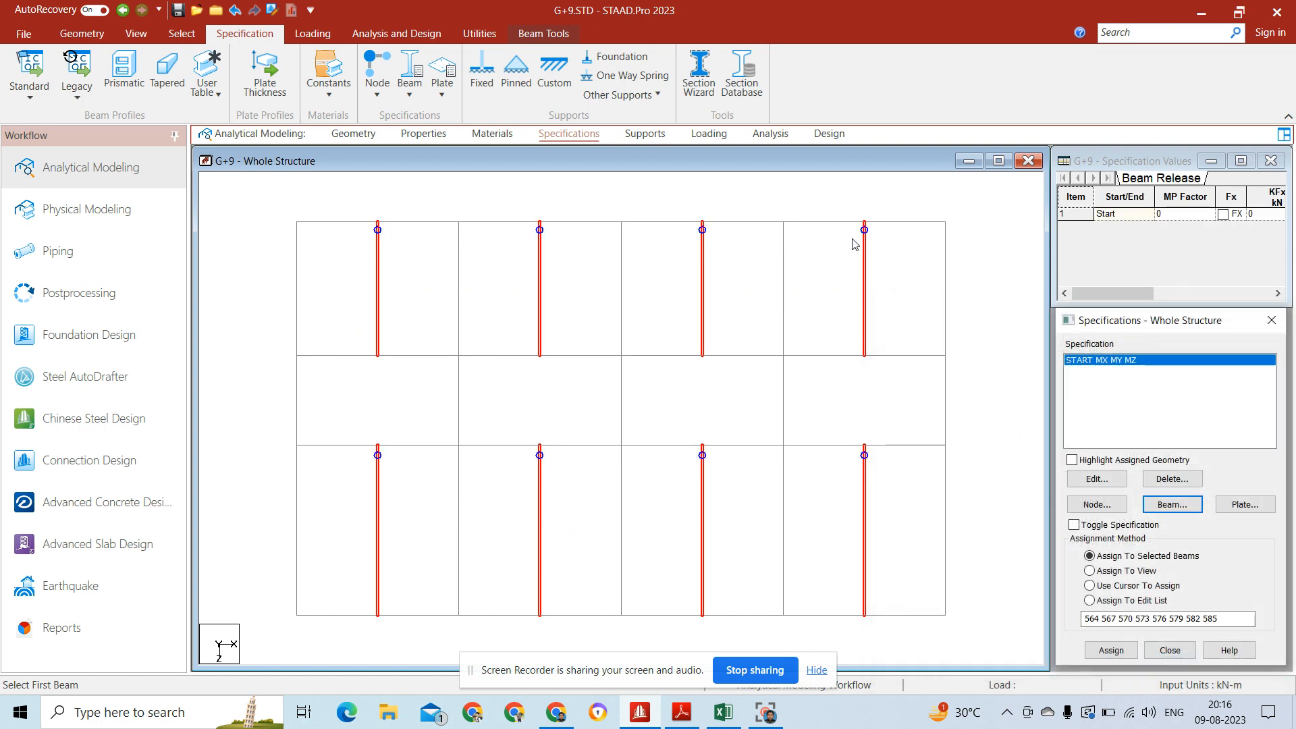
Step: Assign an end release of MX, MY and MZ to the selected secondary beams and clear the selection
{"action": "left_click", "coordinate": [1183, 504]}
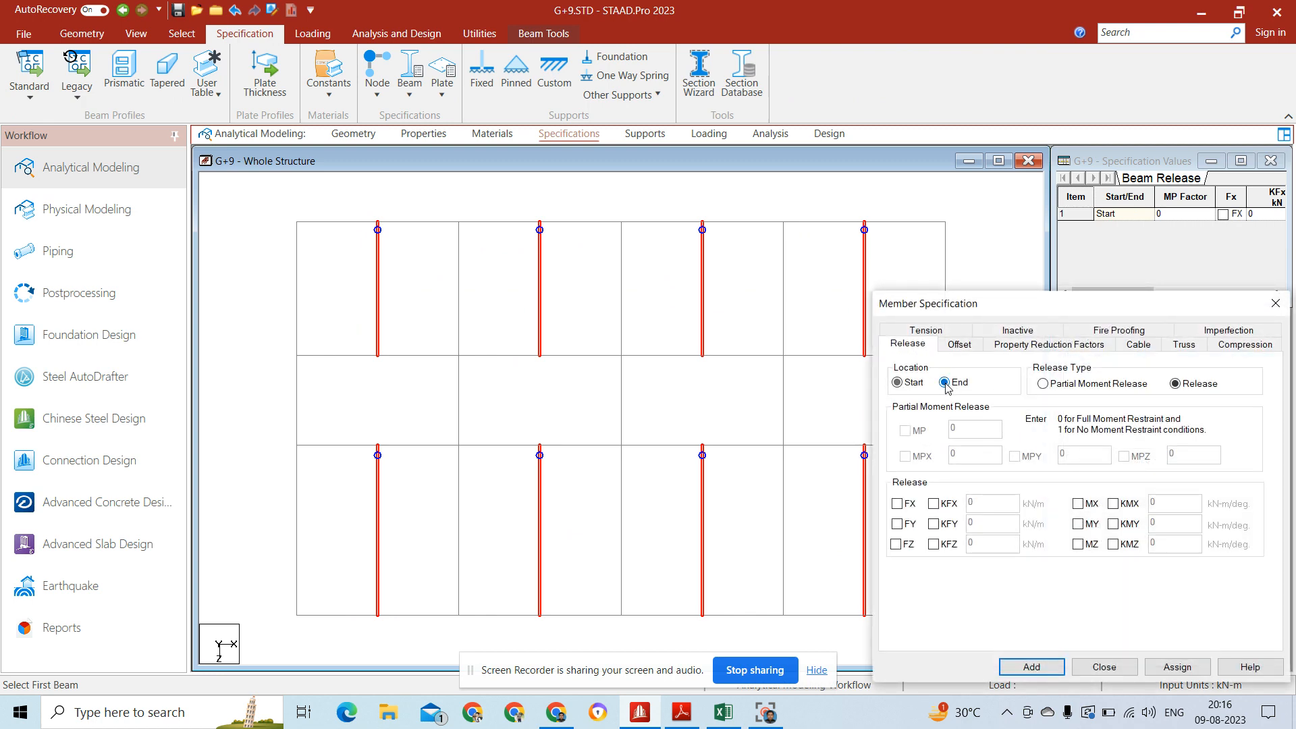
{"action": "left_click", "coordinate": [1080, 524]}
{"action": "left_click", "coordinate": [1079, 545]}
{"action": "left_click", "coordinate": [1178, 667]}
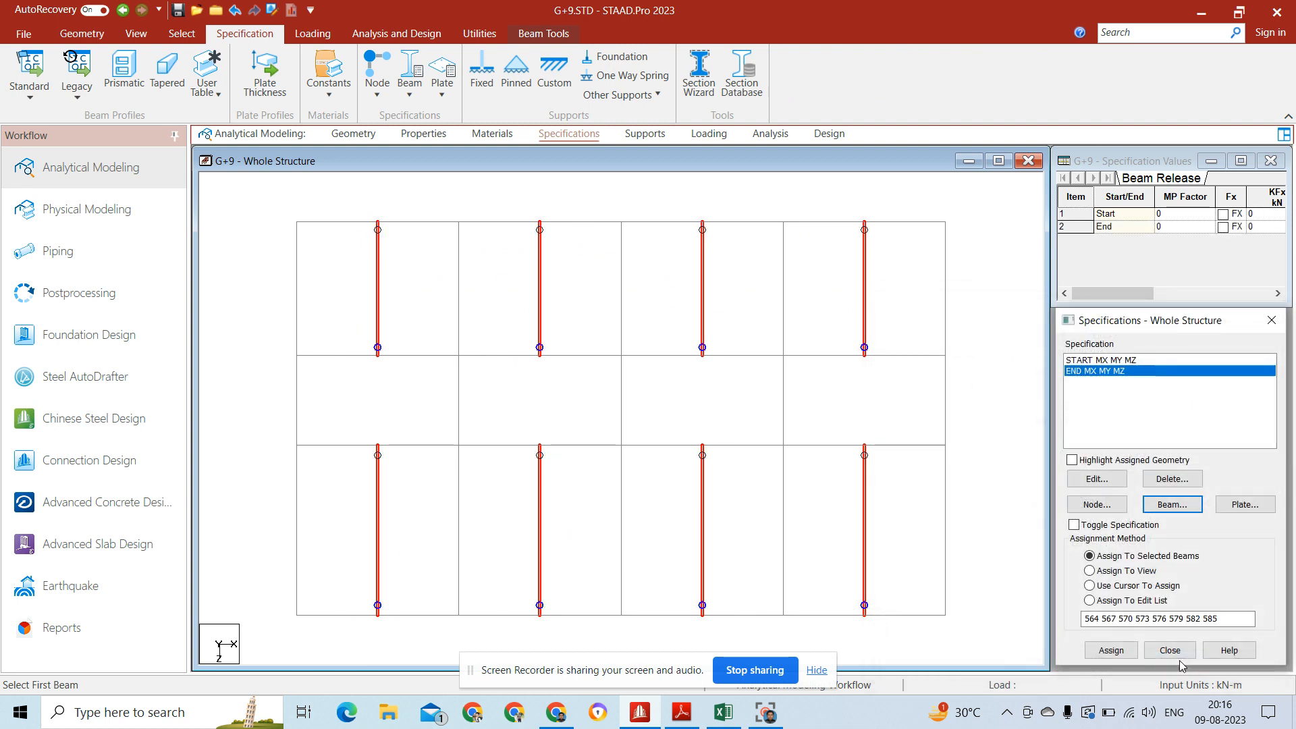
{"action": "left_click", "coordinate": [696, 412]}
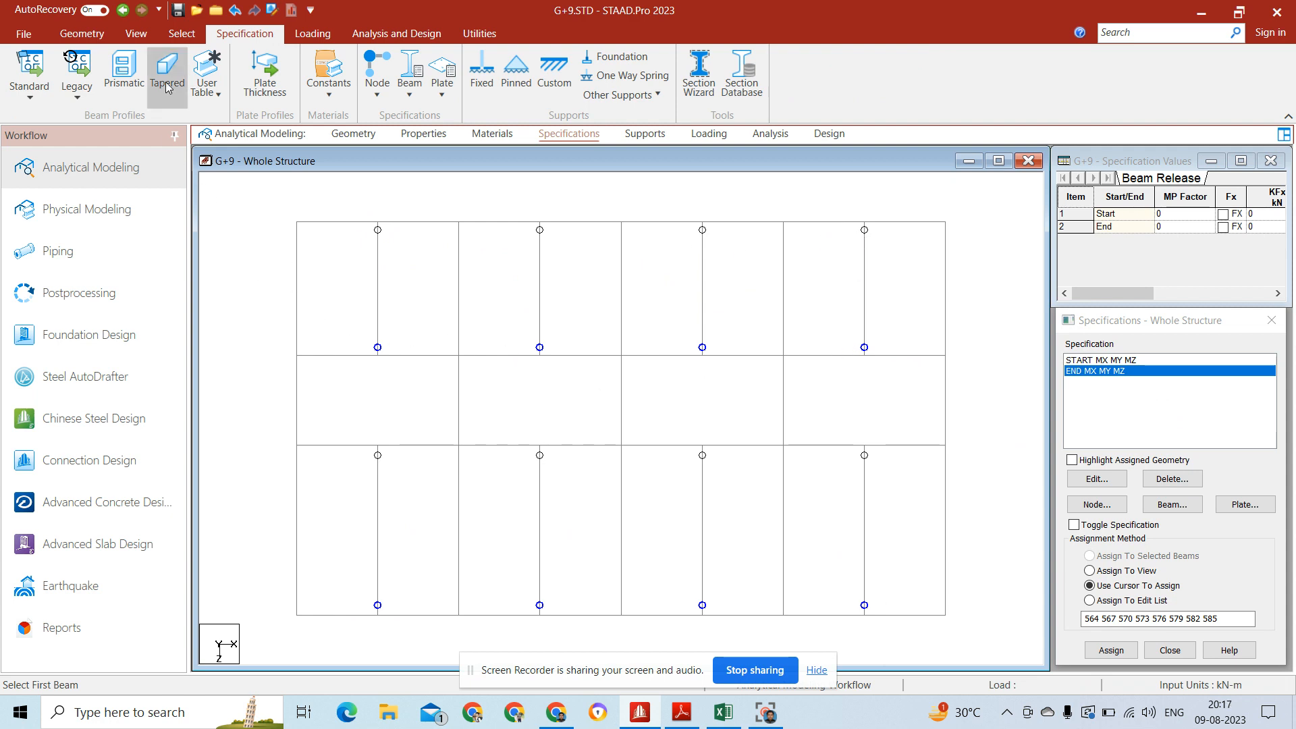
Step: Reselect all eight secondary beams in both rows of bays and display the whole structure
{"action": "left_click", "coordinate": [136, 34]}
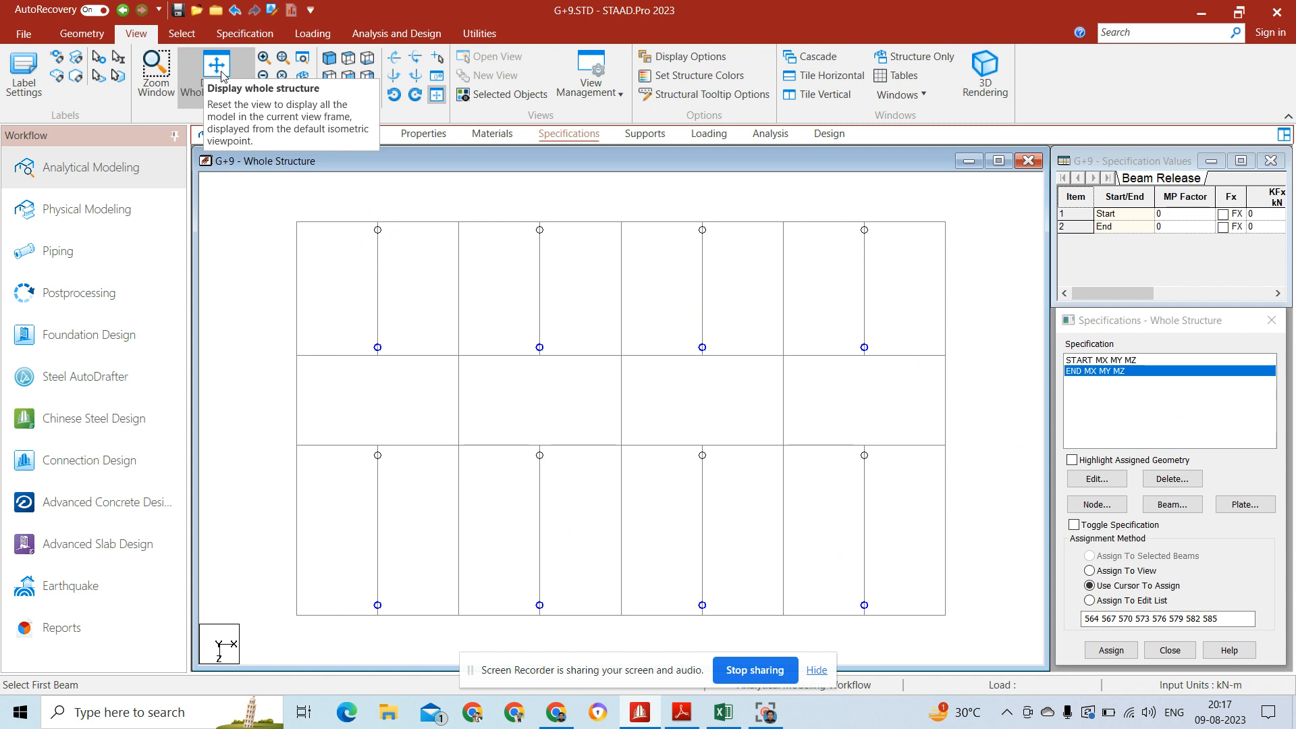
{"action": "left_click", "coordinate": [377, 276]}
{"action": "left_click", "coordinate": [540, 304], "text": "ctrl"}
{"action": "left_click", "coordinate": [703, 304], "text": "ctrl"}
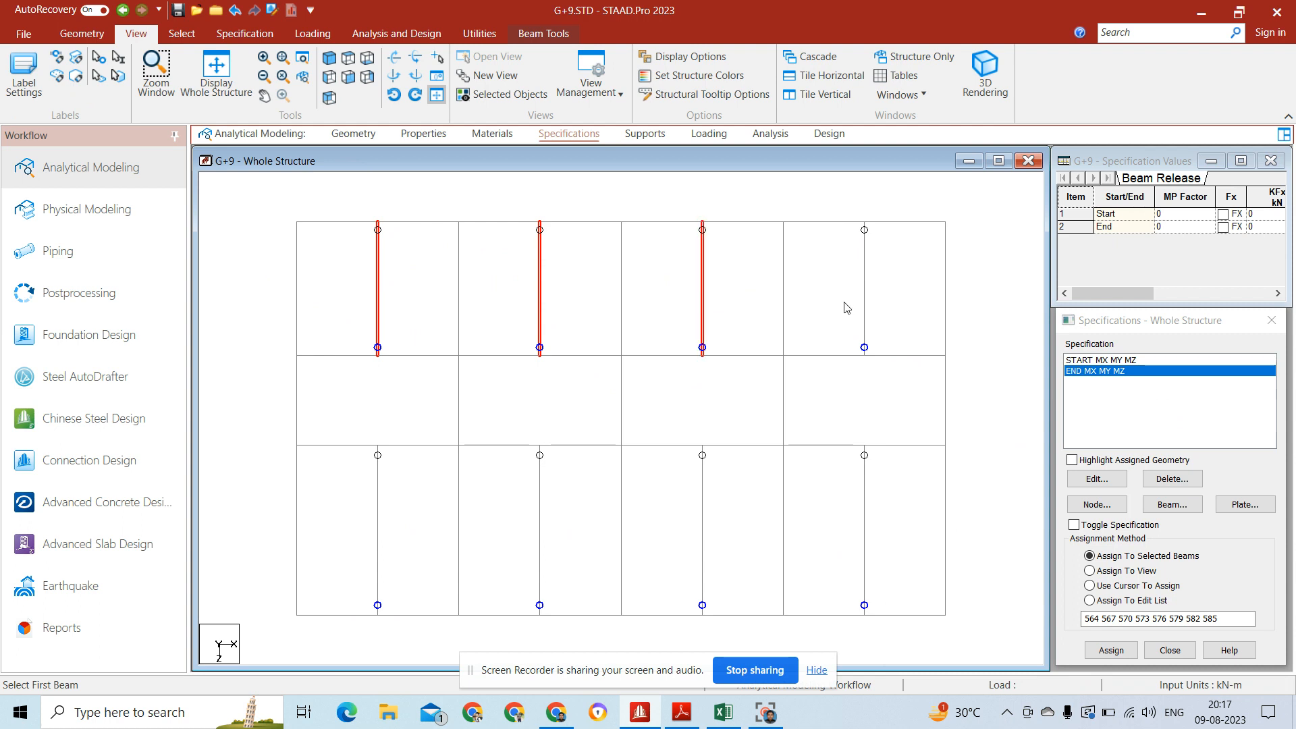
{"action": "left_click", "coordinate": [865, 307], "text": "ctrl"}
{"action": "left_click", "coordinate": [869, 506], "text": "ctrl"}
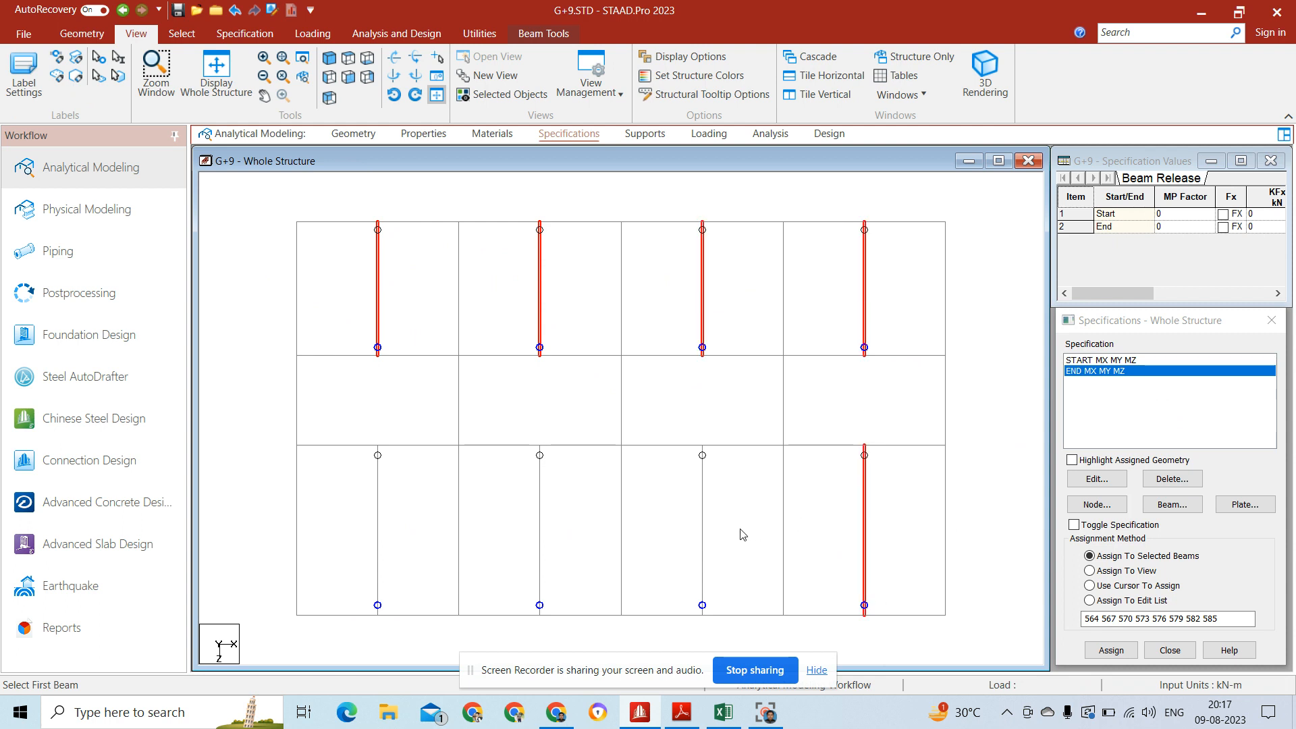
{"action": "left_click", "coordinate": [702, 533], "text": "ctrl"}
{"action": "left_click", "coordinate": [541, 532], "text": "ctrl"}
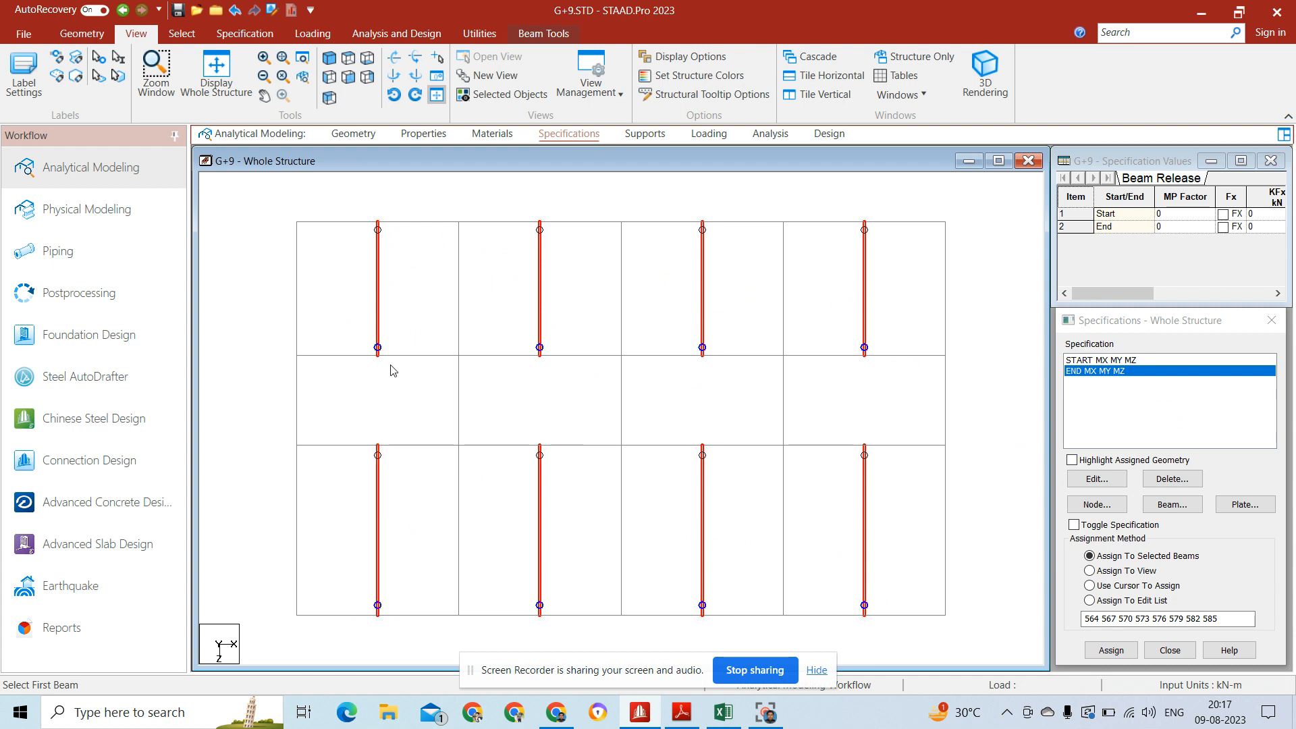
{"action": "left_click", "coordinate": [218, 75]}
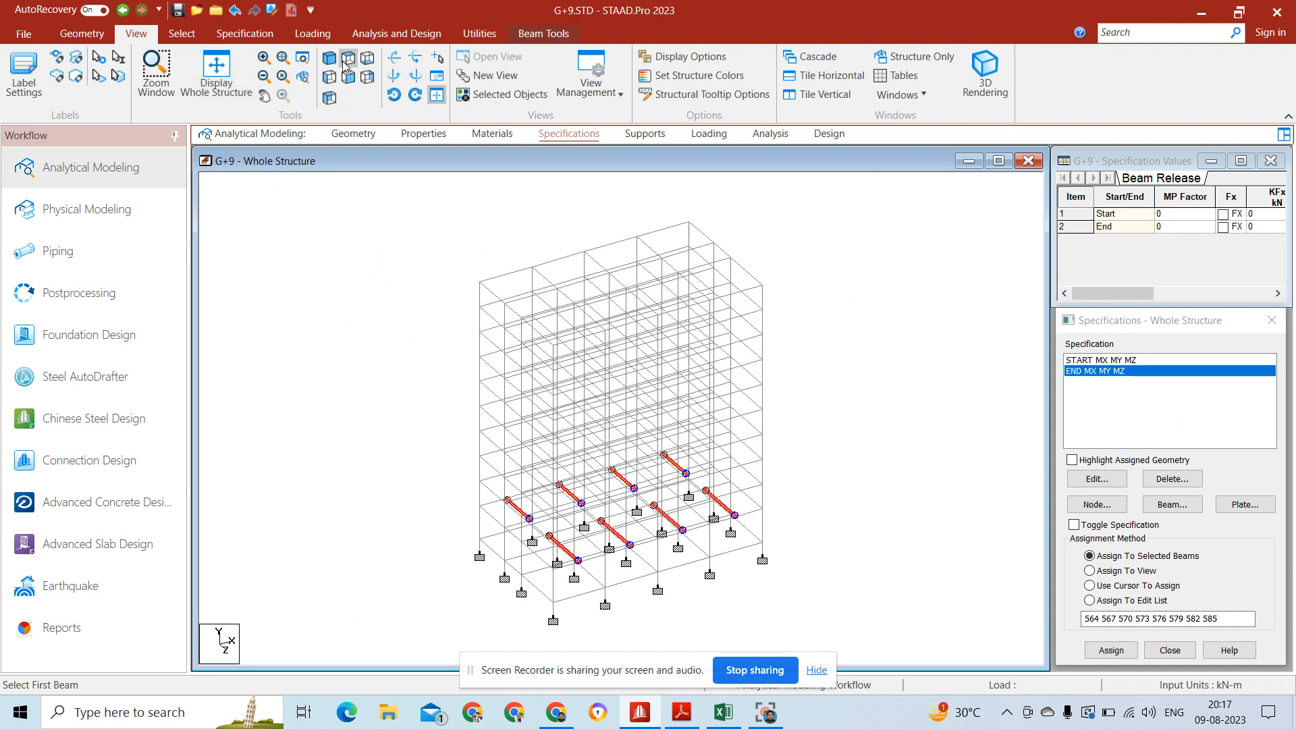
Step: Copy the selected secondary beams to the upper floors with a Translational Repeat along global Y, 9 steps at 3 m spacing
{"action": "left_click", "coordinate": [102, 37]}
{"action": "left_click", "coordinate": [153, 56]}
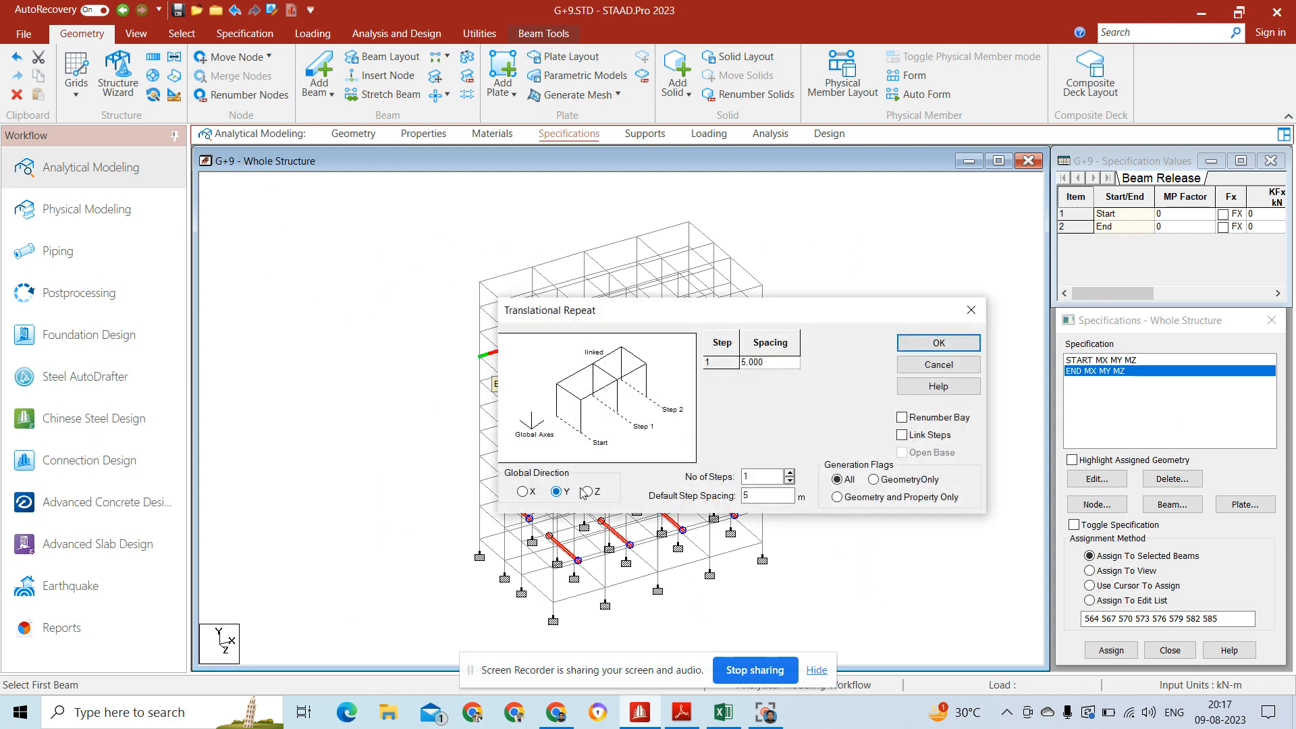
{"action": "left_click", "coordinate": [770, 497]}
{"action": "left_click", "coordinate": [759, 478]}
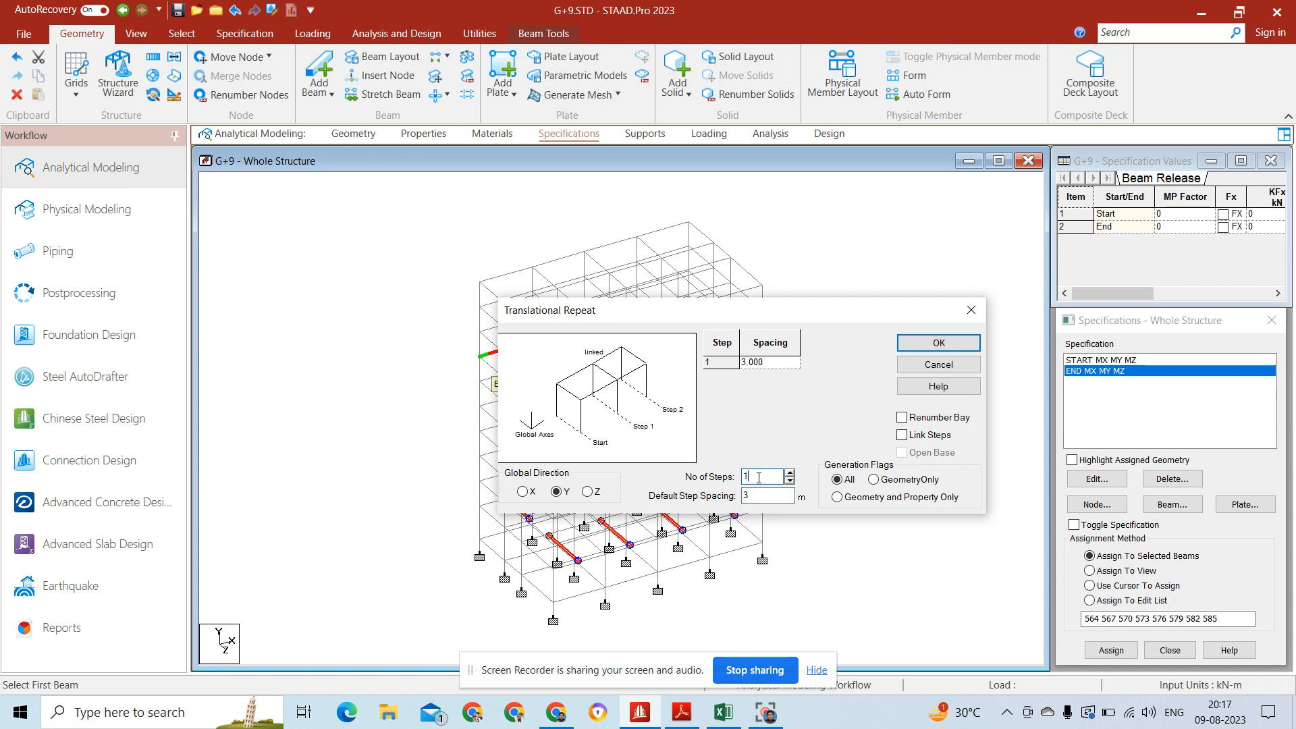
{"action": "type", "text": "9"}
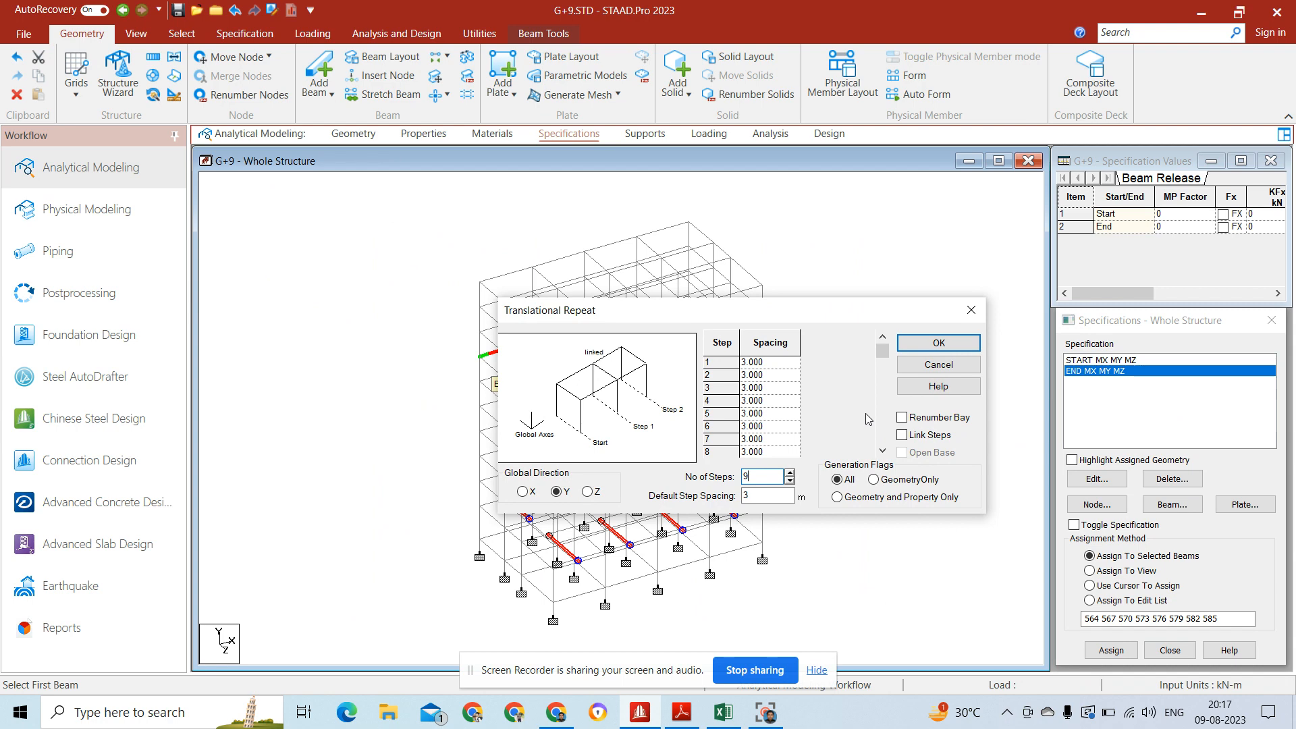
{"action": "left_click", "coordinate": [953, 345]}
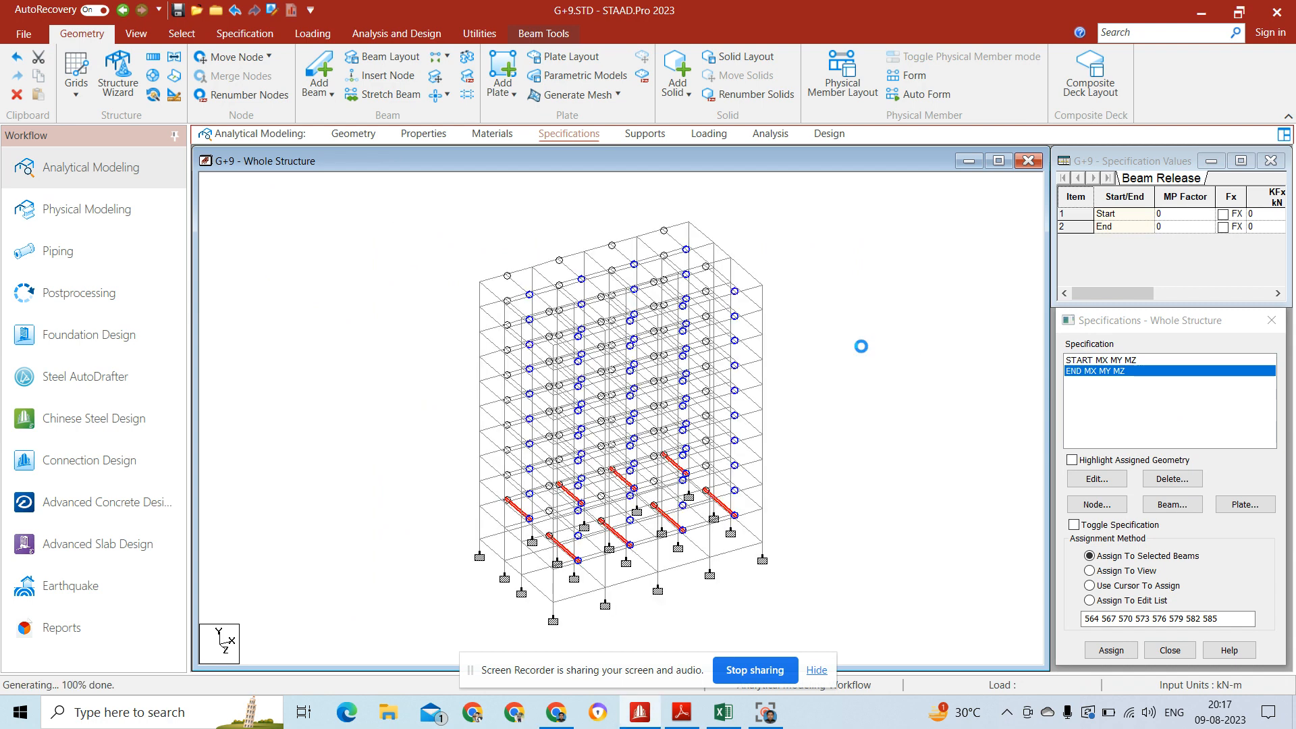
{"action": "left_click", "coordinate": [817, 234]}
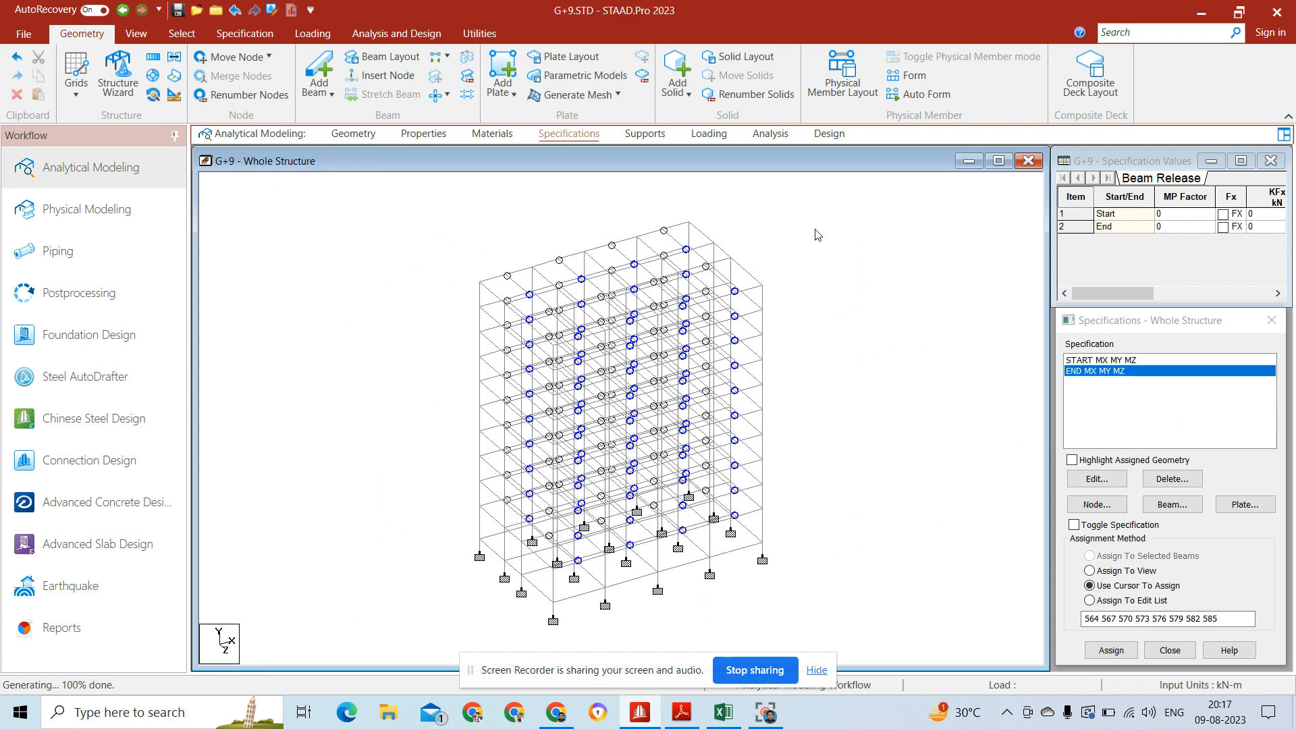